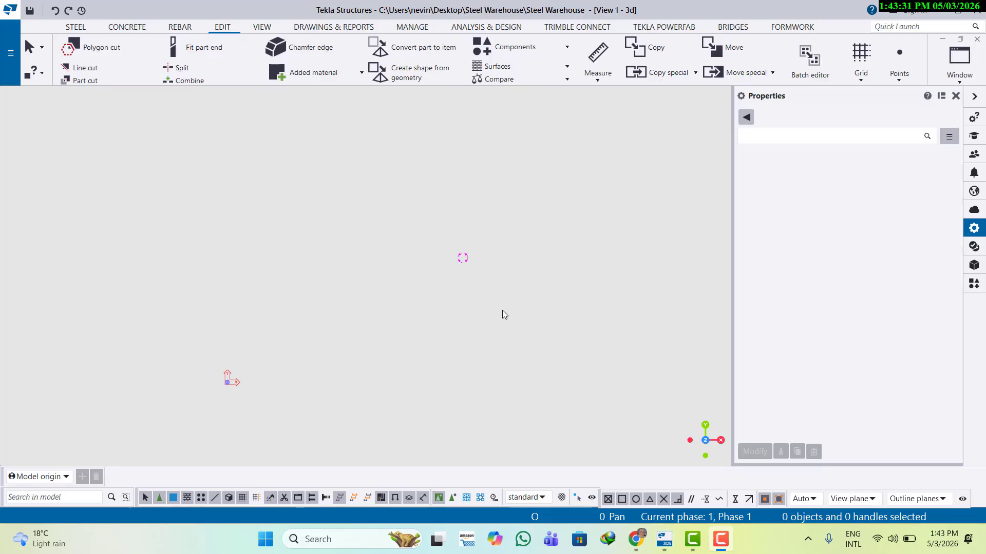
- Create a rectangular grid with the default spacing, picking its origin in the empty area away from the model origin
left_click(862, 81)
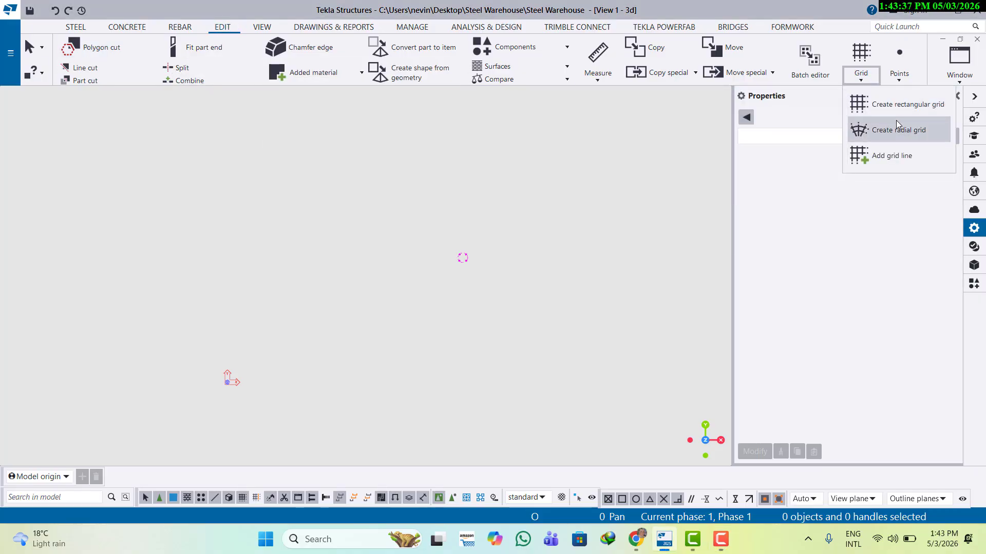
left_click(898, 104)
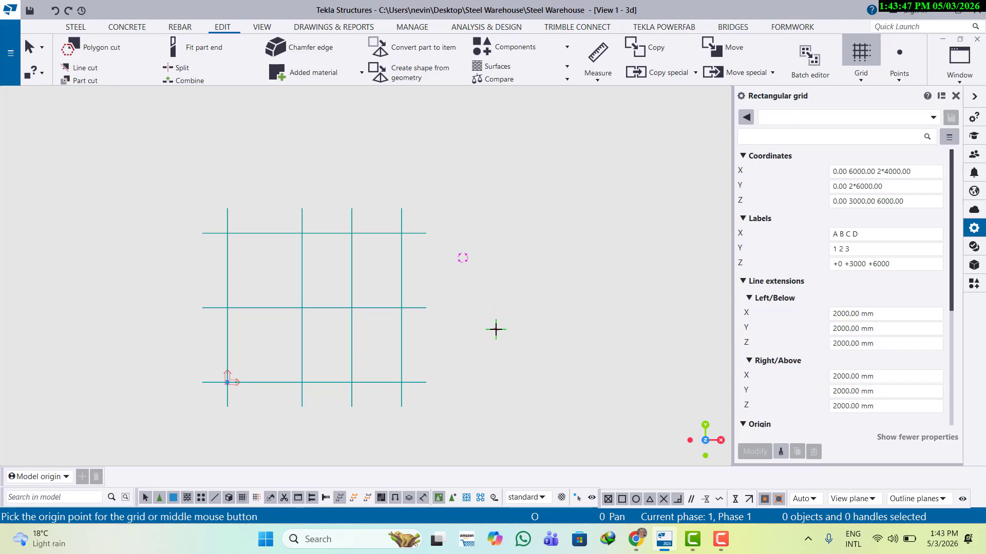
left_click(520, 340)
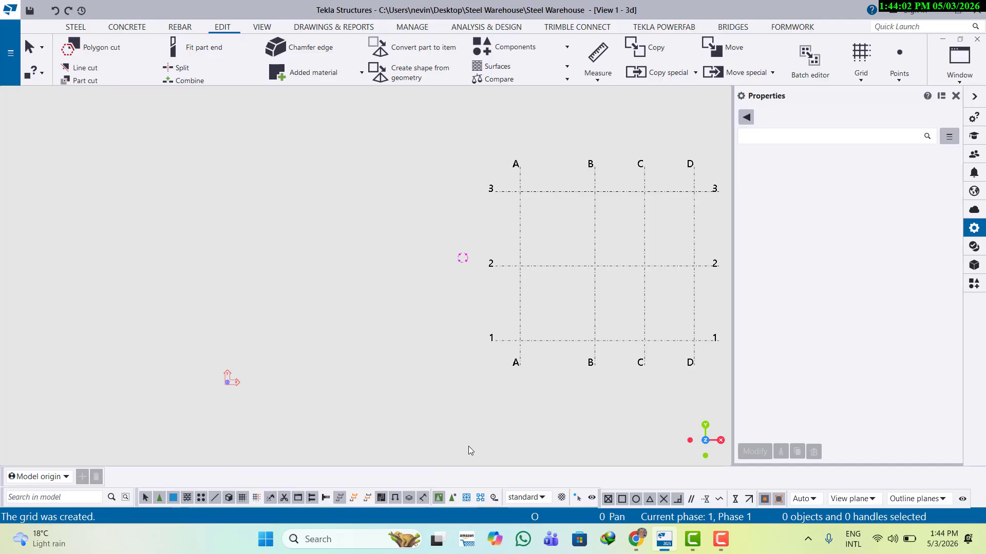
- Set the placed grid's X coordinates to 0.00 7*5500 and its Y coordinates to 0.00 4*5000
left_click(520, 356)
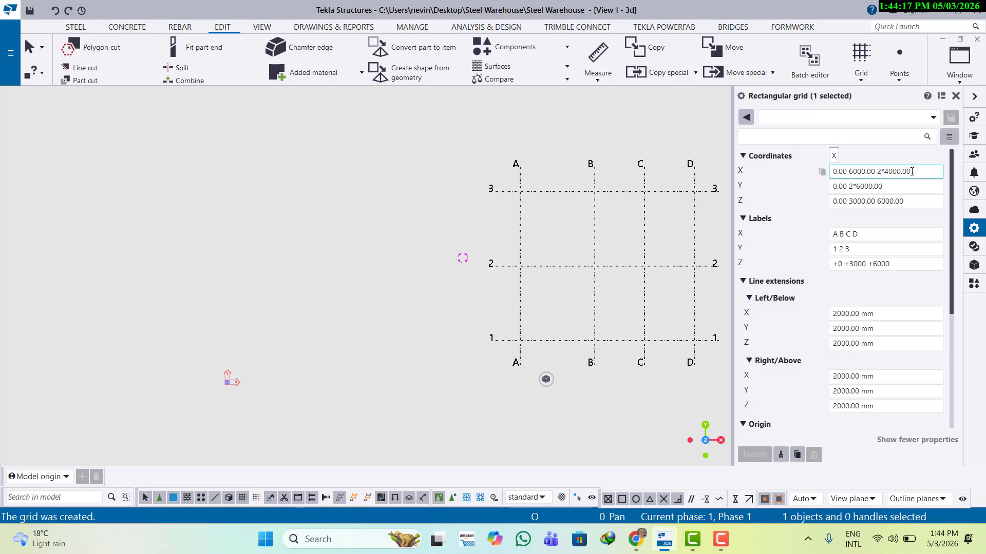
left_click_drag(912, 171, 820, 173)
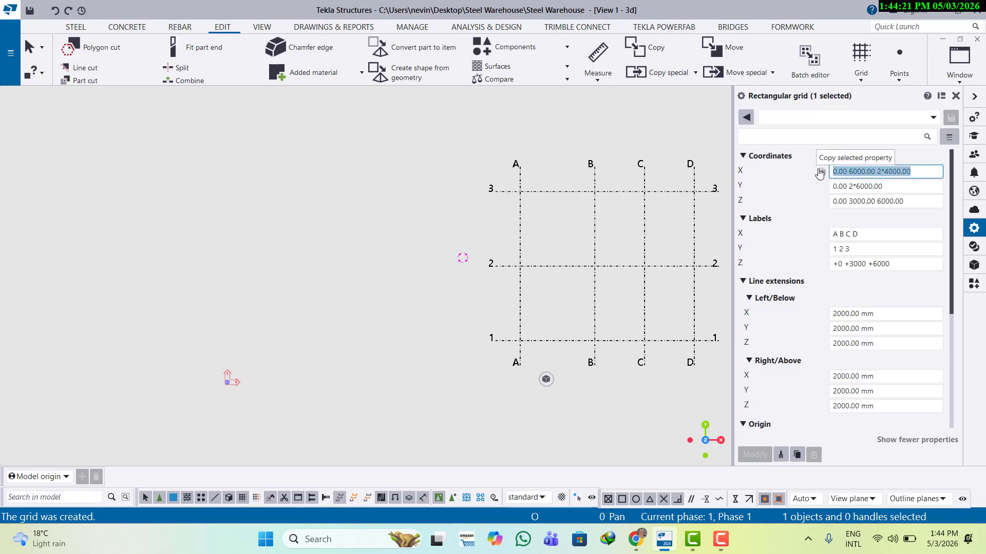
type("0.00")
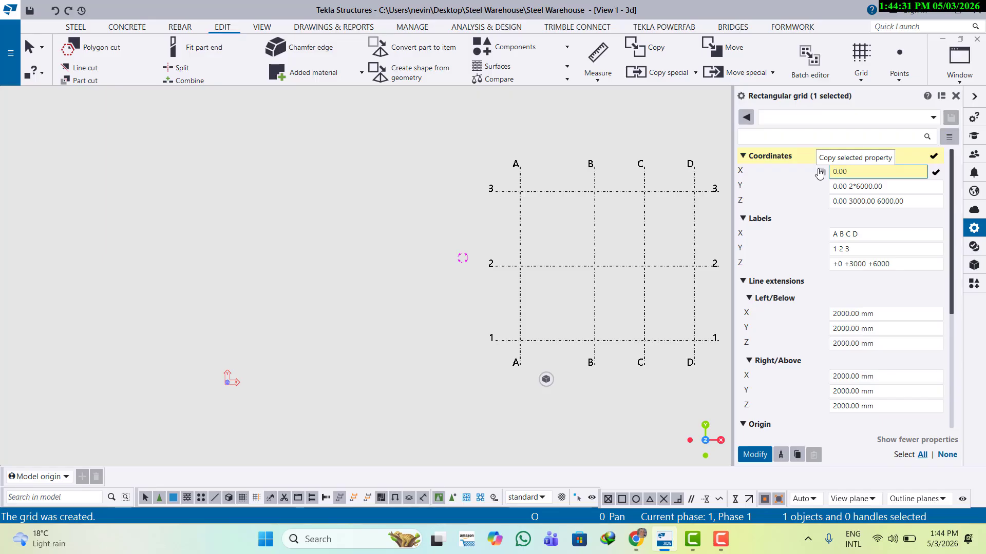
type("7*5500")
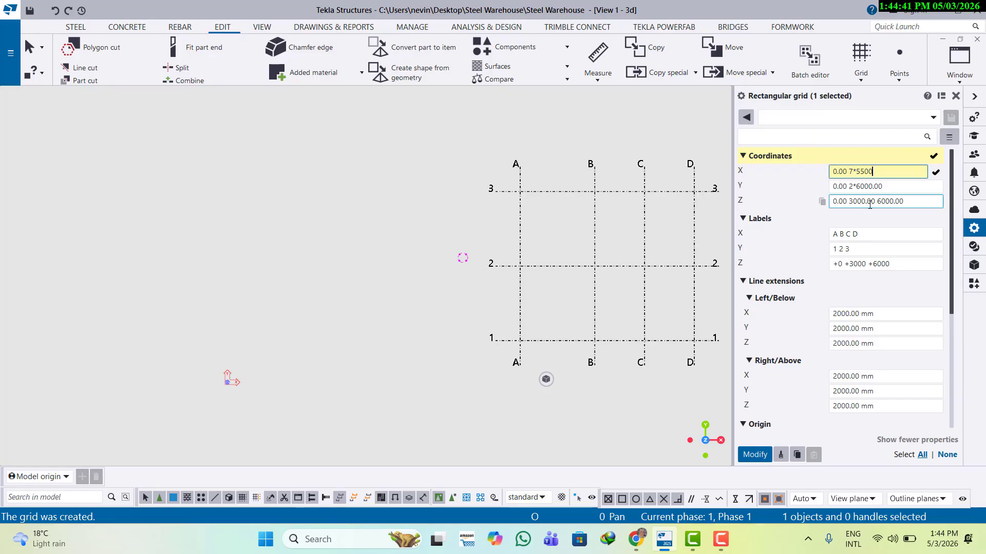
key("Tab")
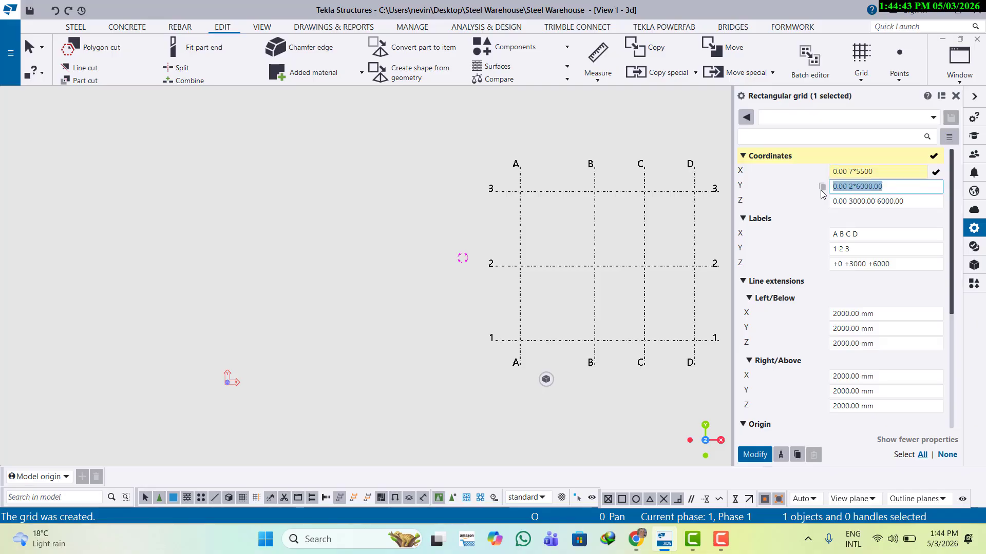
type("0.0")
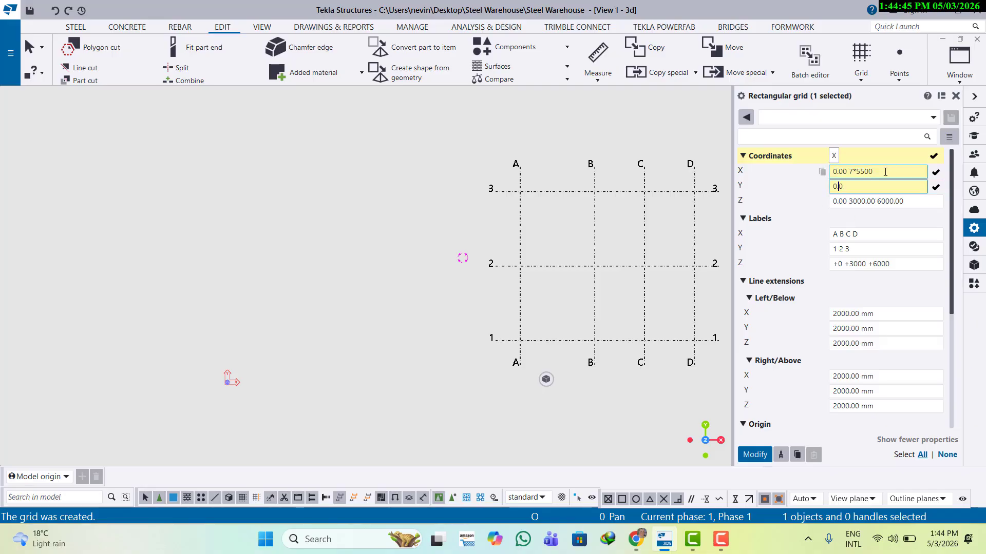
type("0 4*")
type("5000")
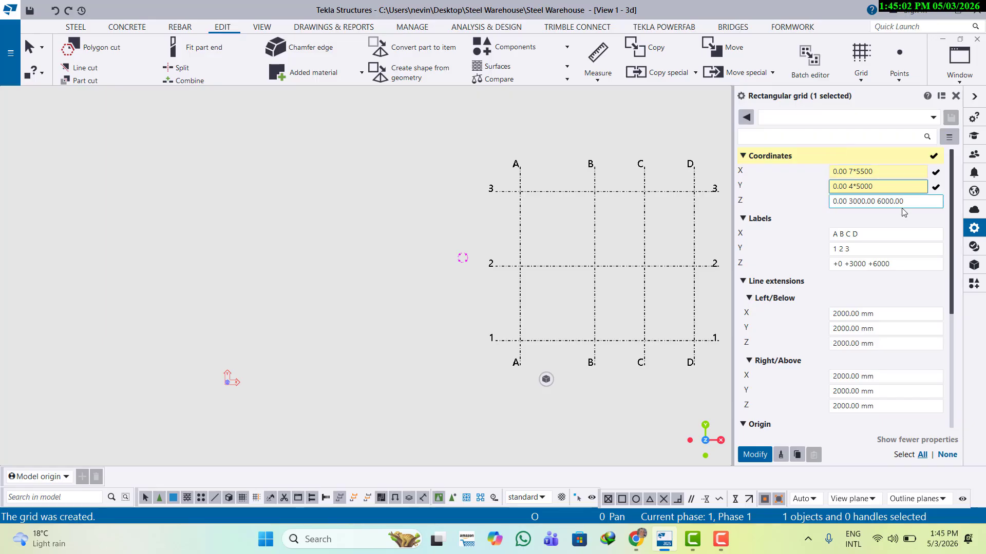
left_click_drag(849, 202, 940, 197)
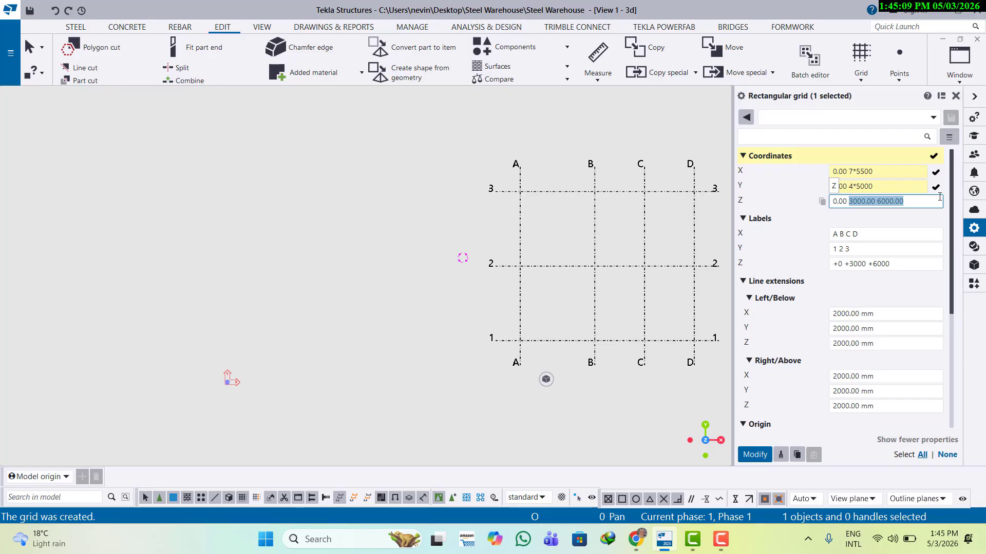
type("2")
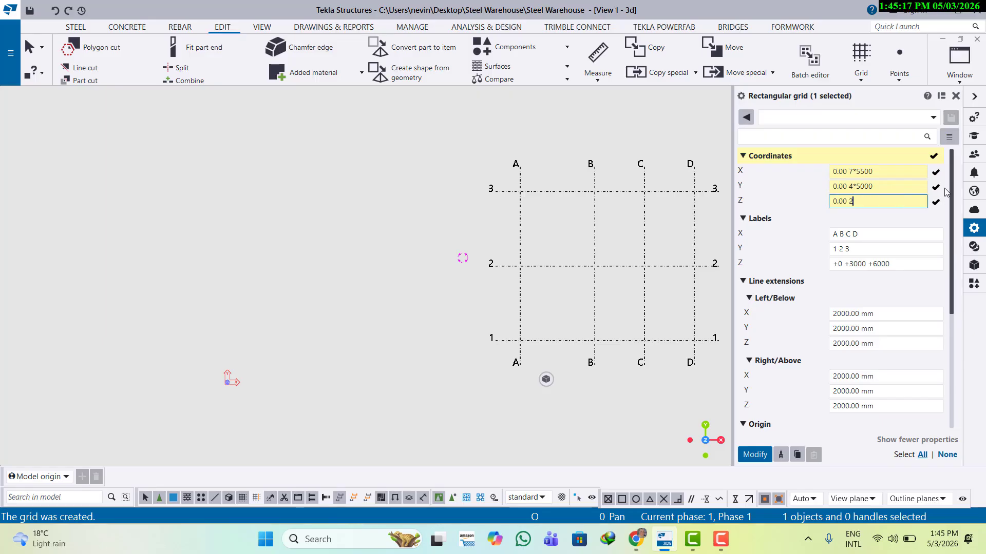
type("500 5000")
type("8000")
type("9000")
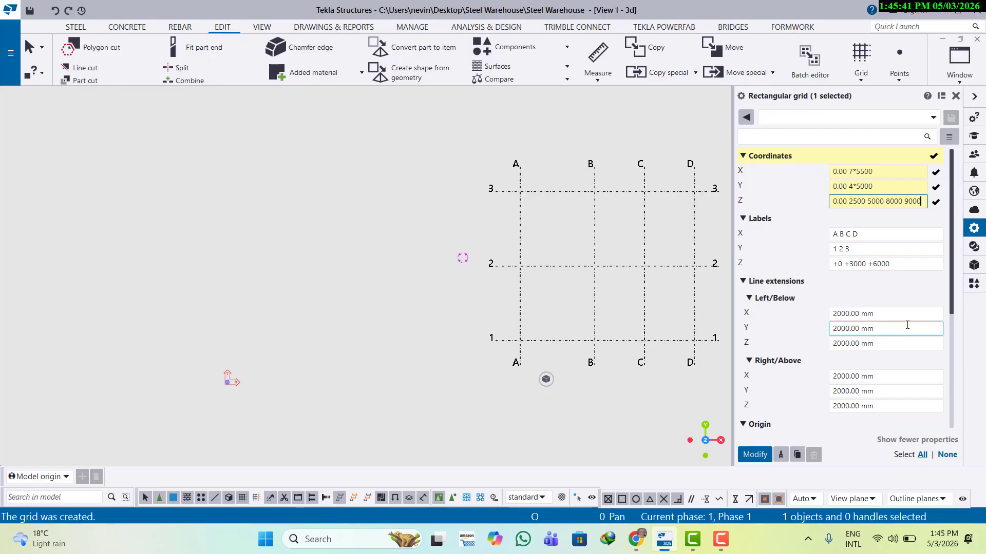
- Extend the grid's X labels to A B C D E F G H
left_click(876, 233)
left_click(881, 248)
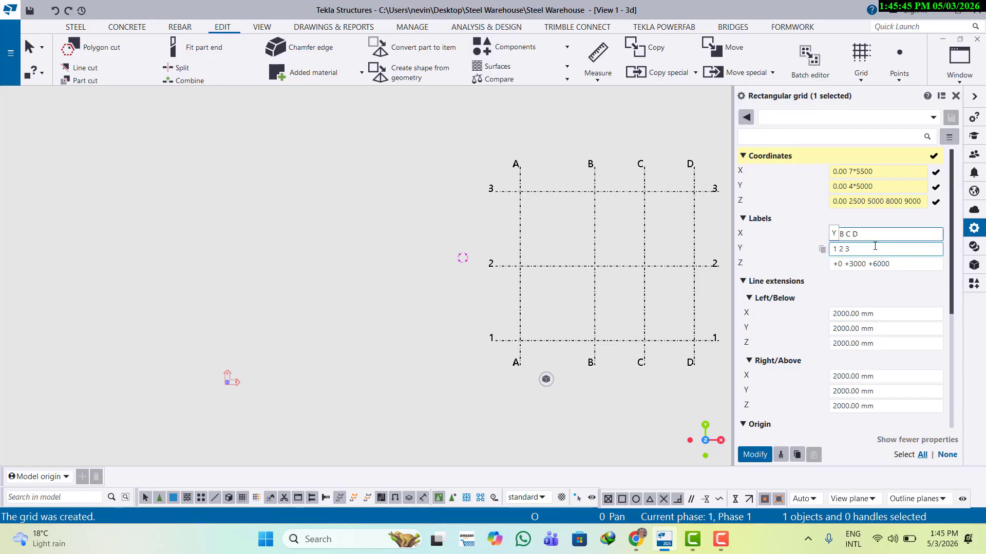
left_click(904, 240)
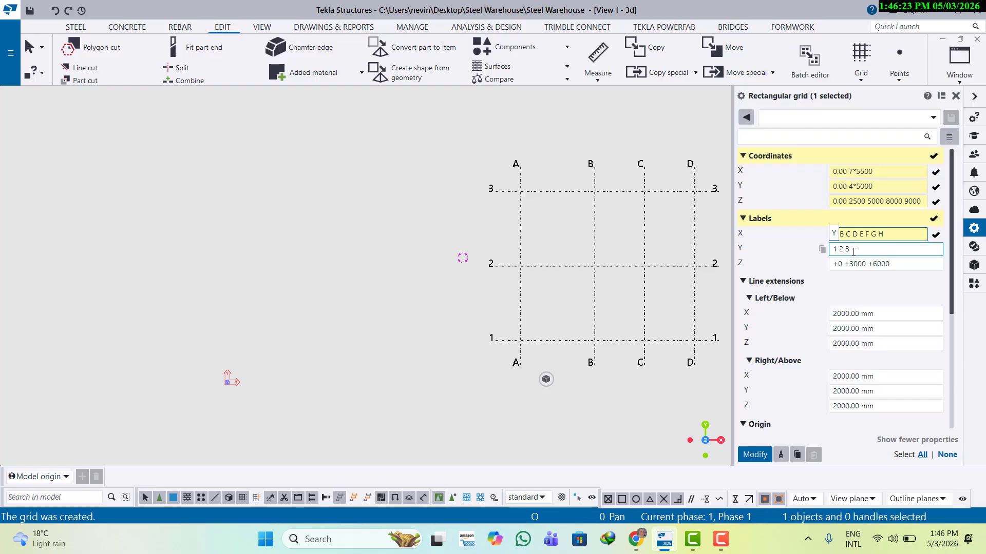
- Set the grid's Y labels to 1 2 3 4, separated by spaces
key("Tab")
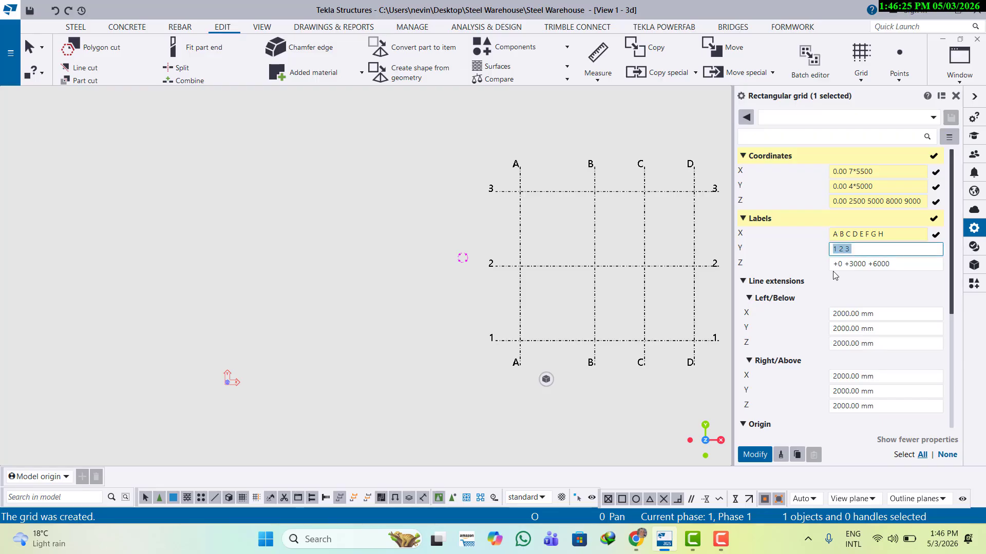
type("123")
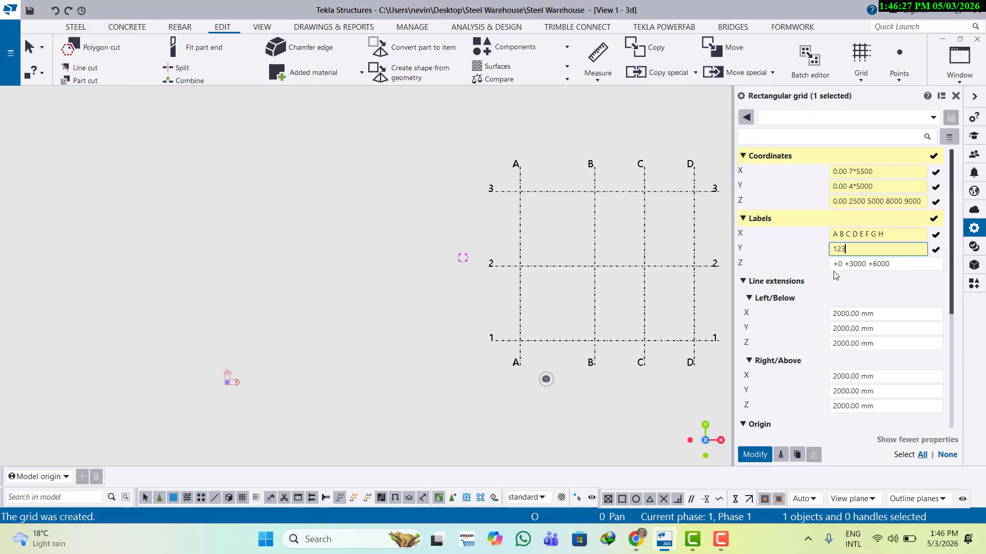
key("BackSpace")
key("BackSpace")
type("2 3")
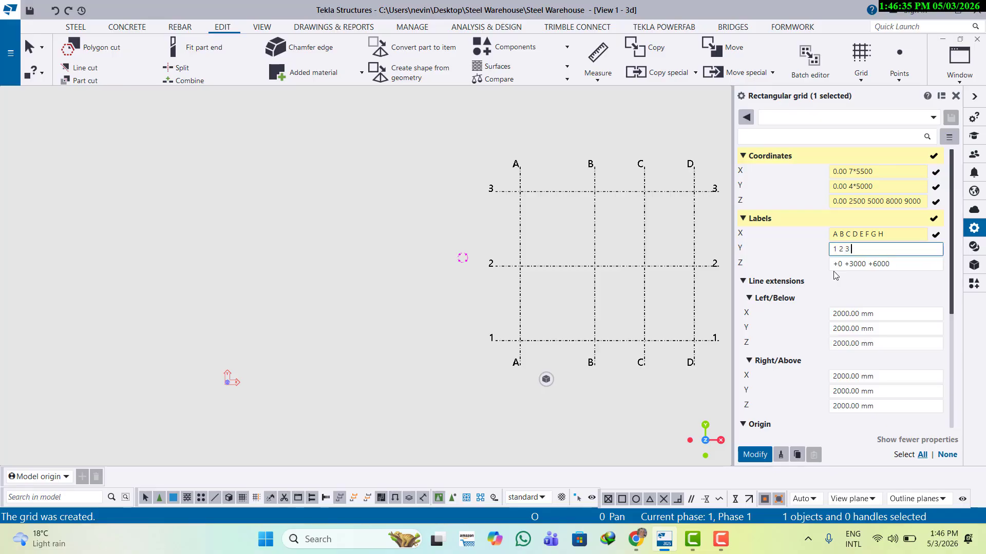
type(" 4 5")
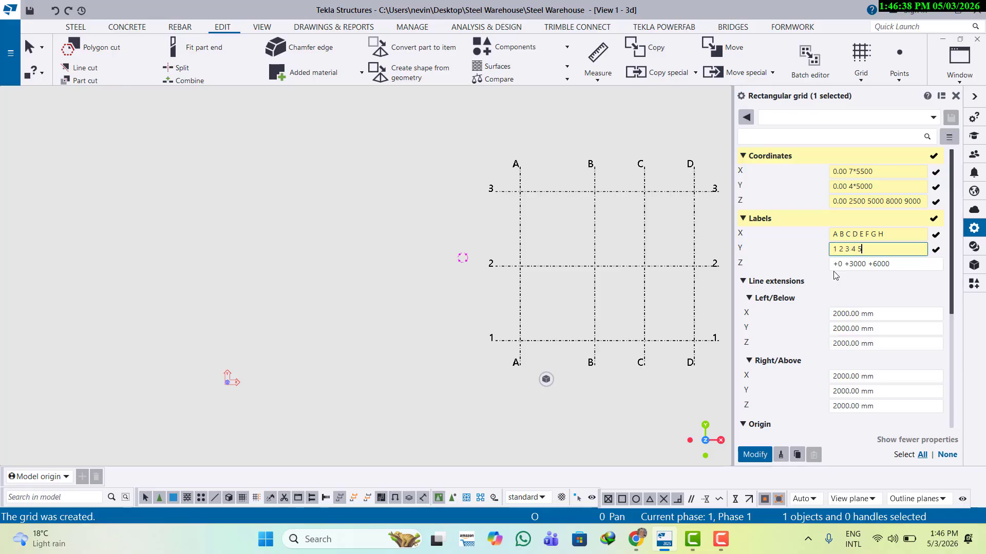
key("BackSpace")
key("BackSpace")
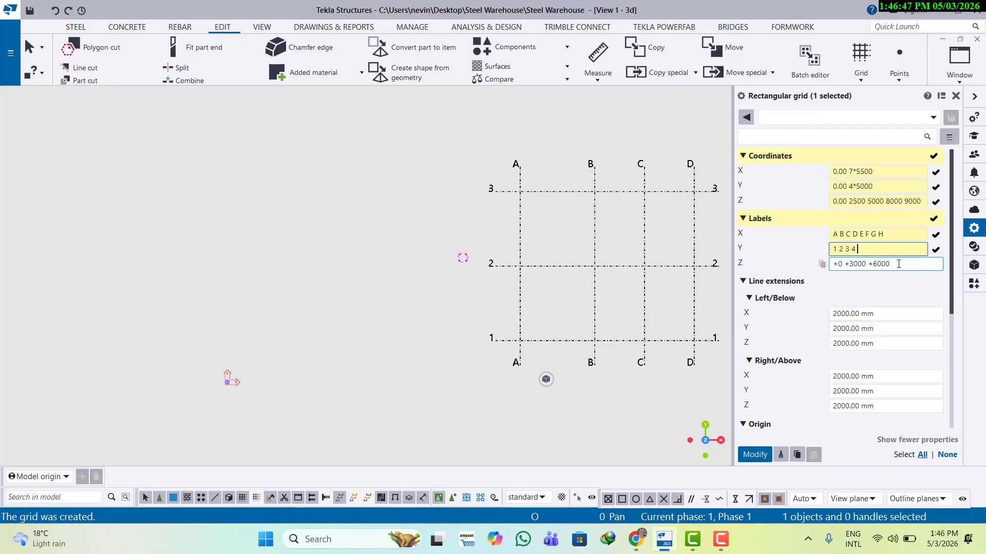
left_click(899, 264)
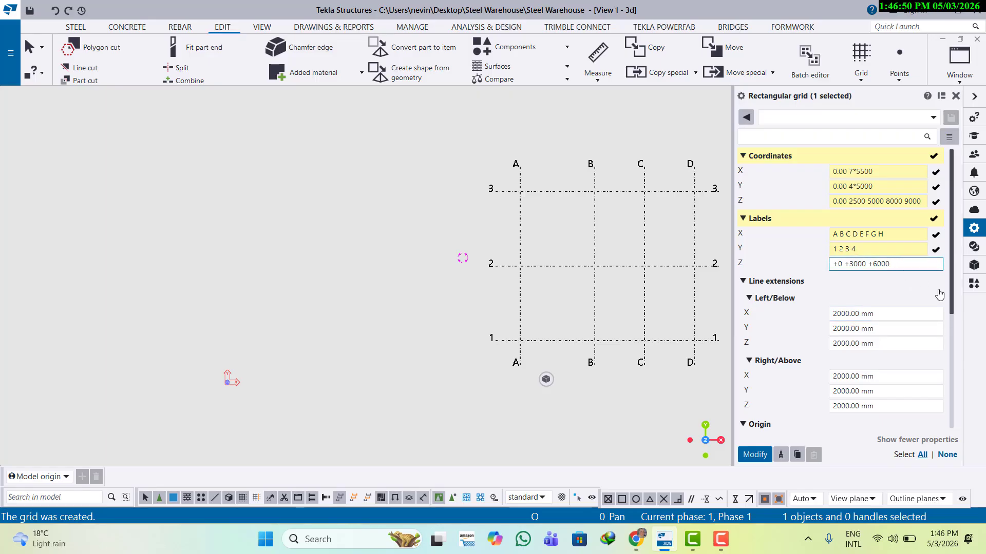
key("BackSpace")
key("BackSpace")
key("BackSpace")
key("BackSpace")
key("BackSpace")
key("BackSpace")
key("BackSpace")
key("BackSpace")
key("BackSpace")
key("BackSpace")
key("BackSpace")
key("BackSpace")
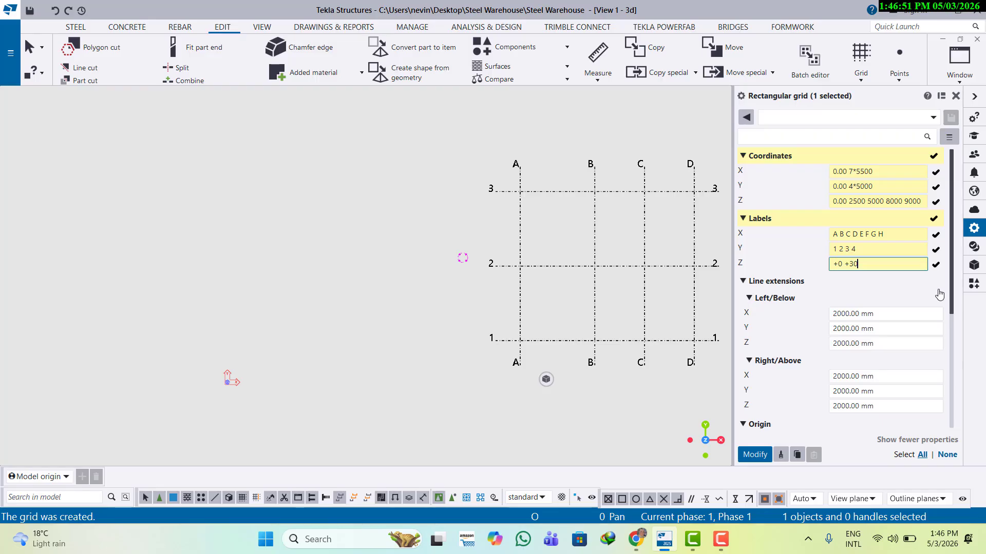
type("2500 5000 8000 9000")
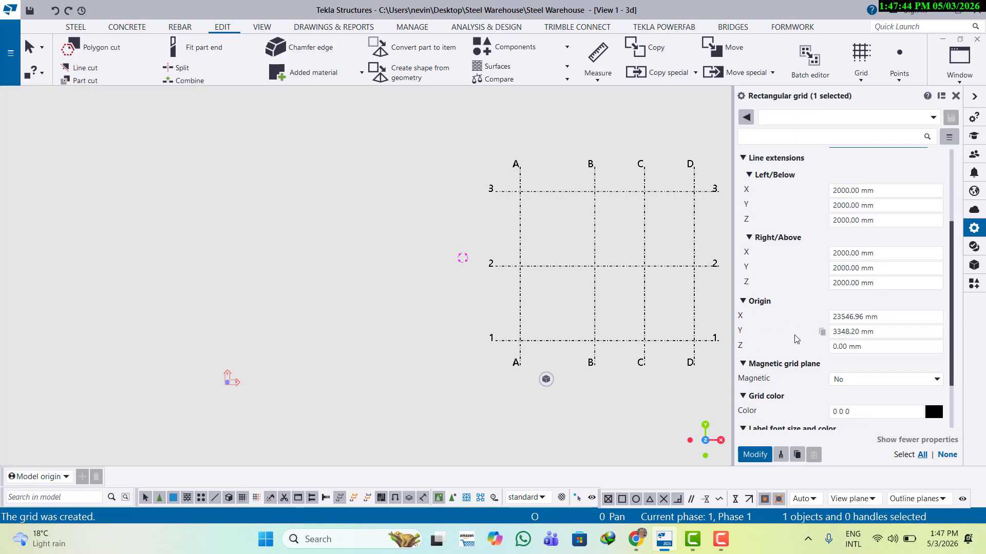
- Set the grid's origin to 0 mm in both X and Y
left_click(835, 316)
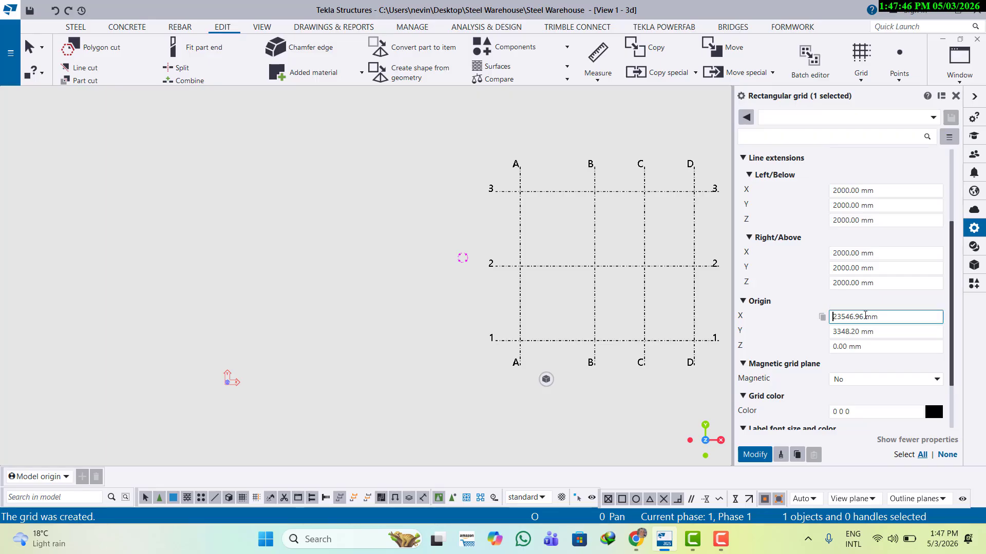
double_click(864, 316)
type("0")
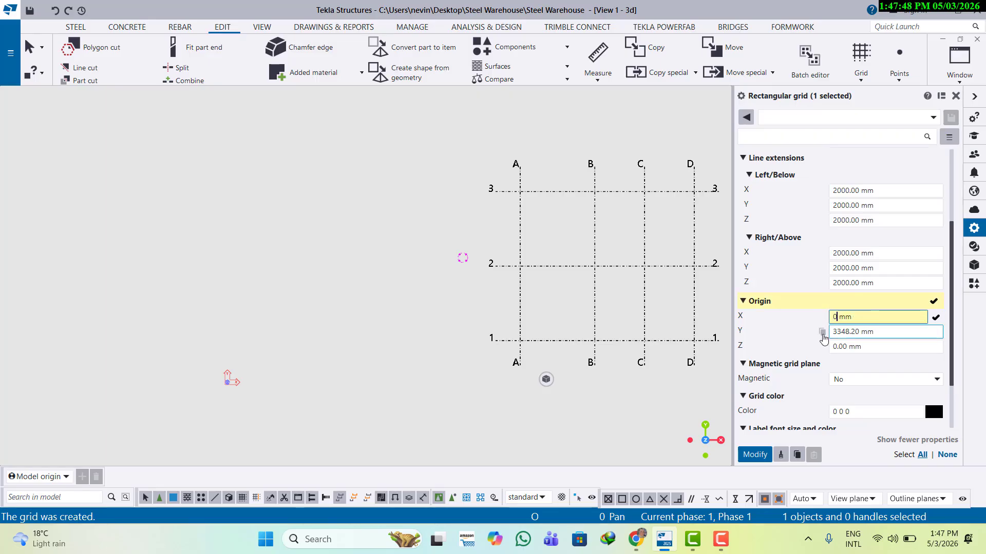
left_click(834, 332)
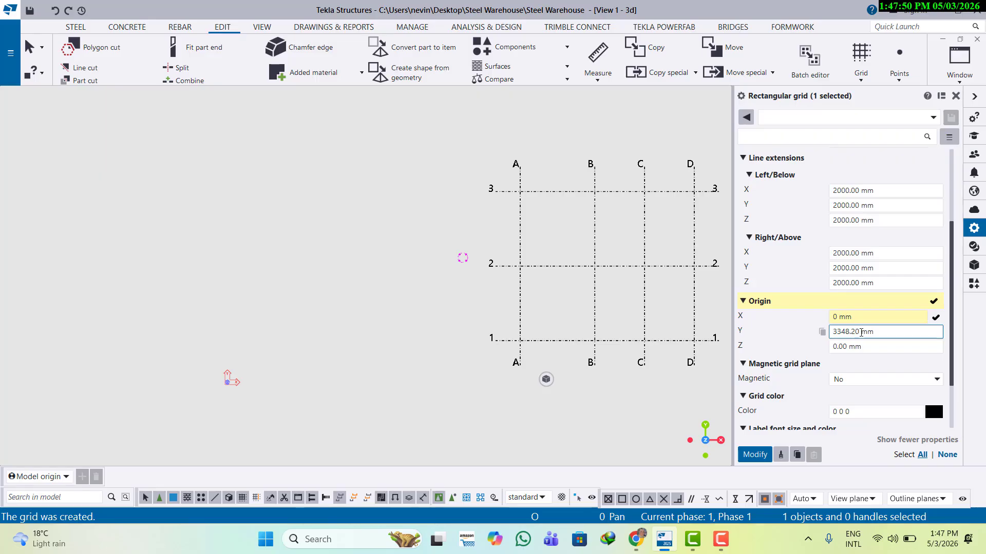
double_click(850, 332)
type("0")
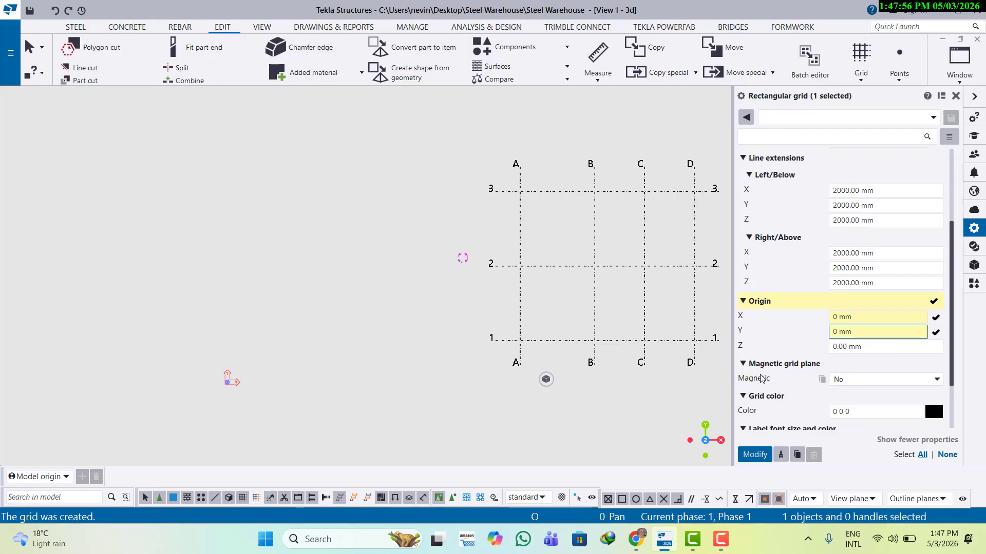
- Set the magnetic grid plane option to Yes and apply all the changed properties to the grid
left_click(937, 380)
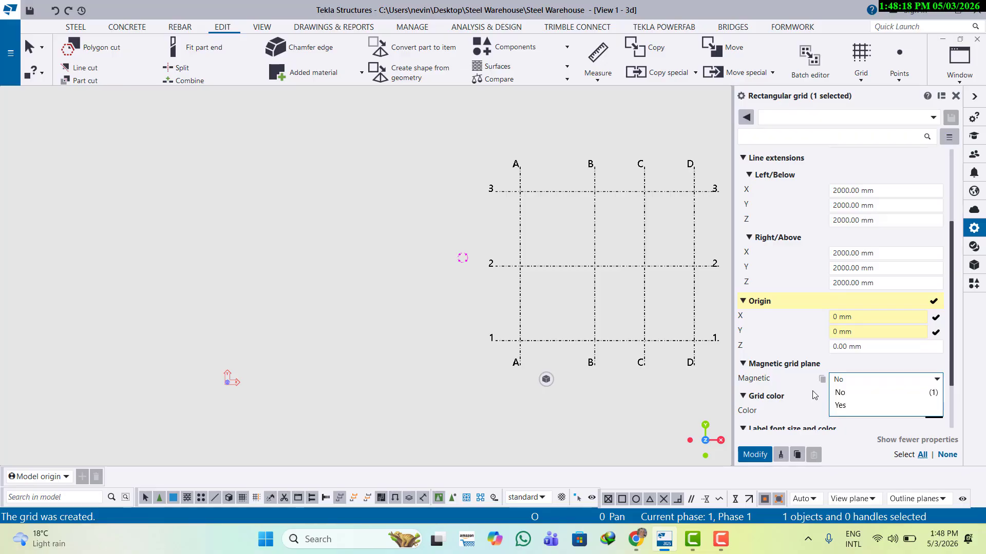
left_click(832, 405)
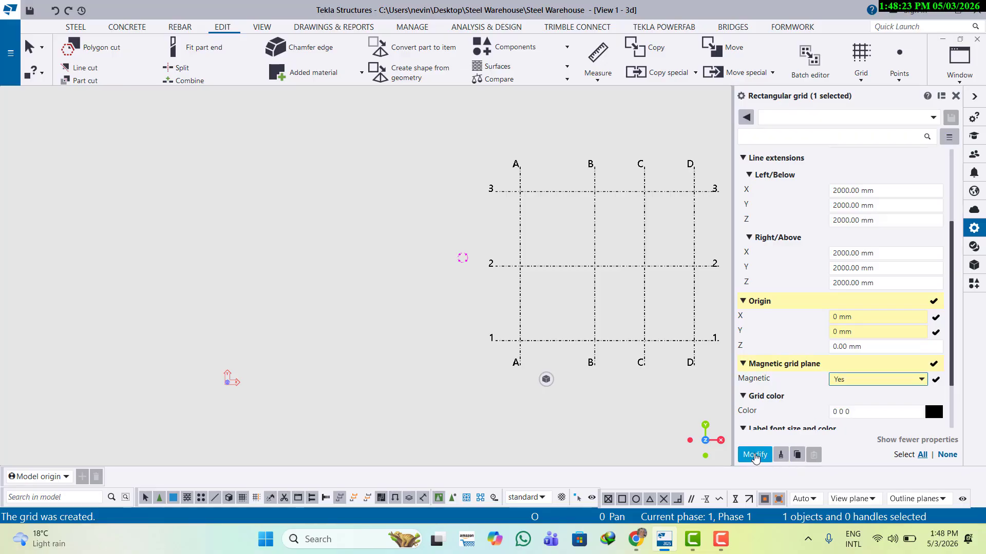
left_click(755, 455)
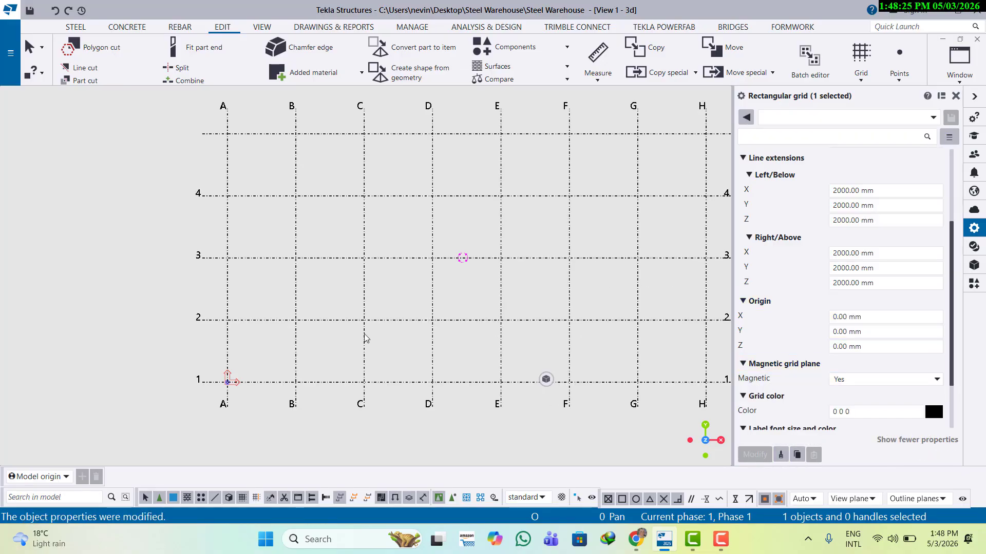
- Add the missing label 5 to the grid's Y labels, making them 1 2 3 4 5, and apply the change
scroll(374, 337, "down", 2)
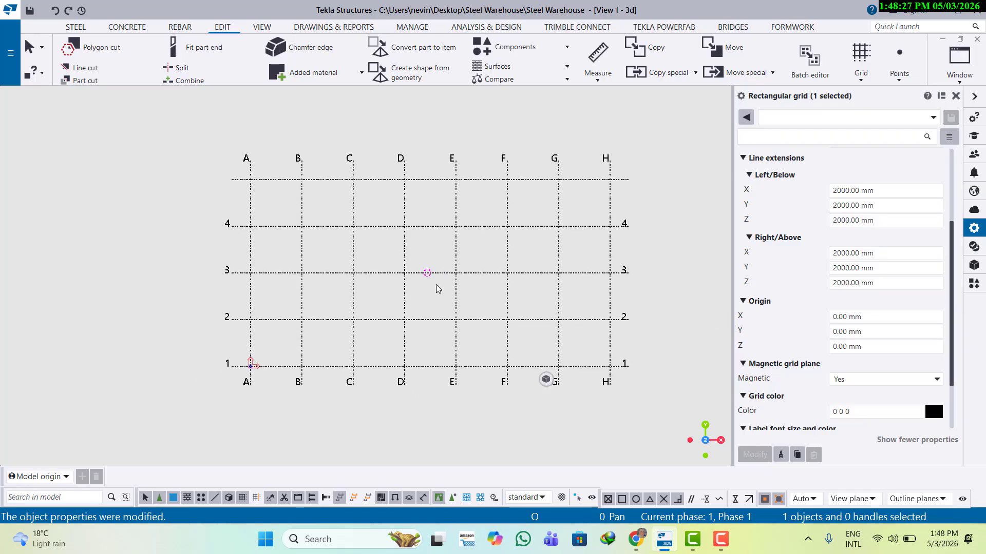
scroll(397, 302, "up", 1)
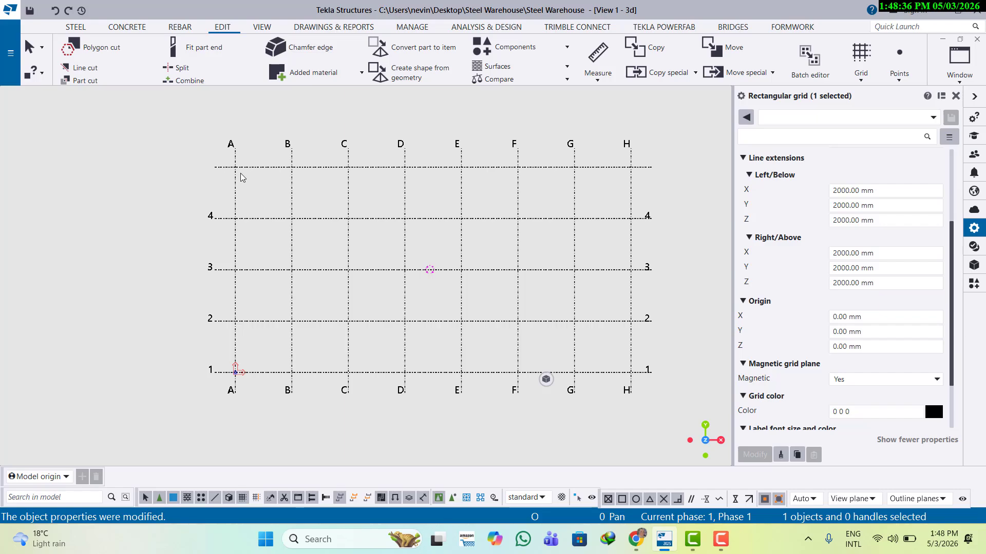
scroll(873, 255, "up", 3)
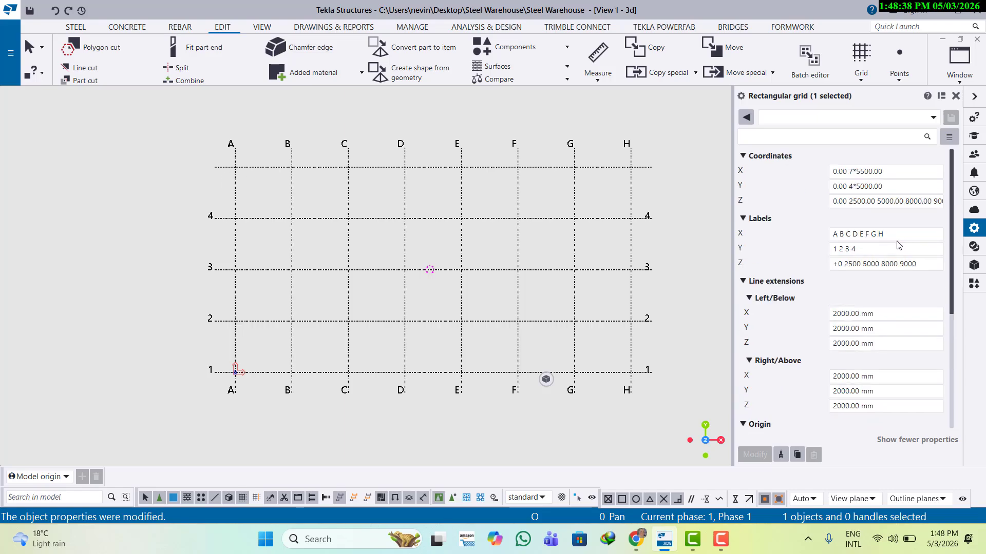
left_click(865, 251)
type("5")
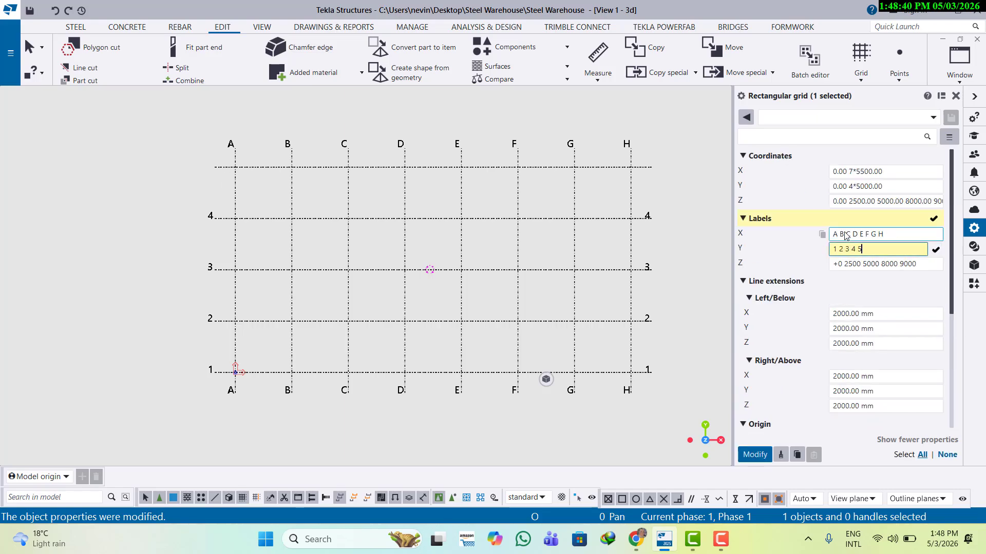
left_click(754, 455)
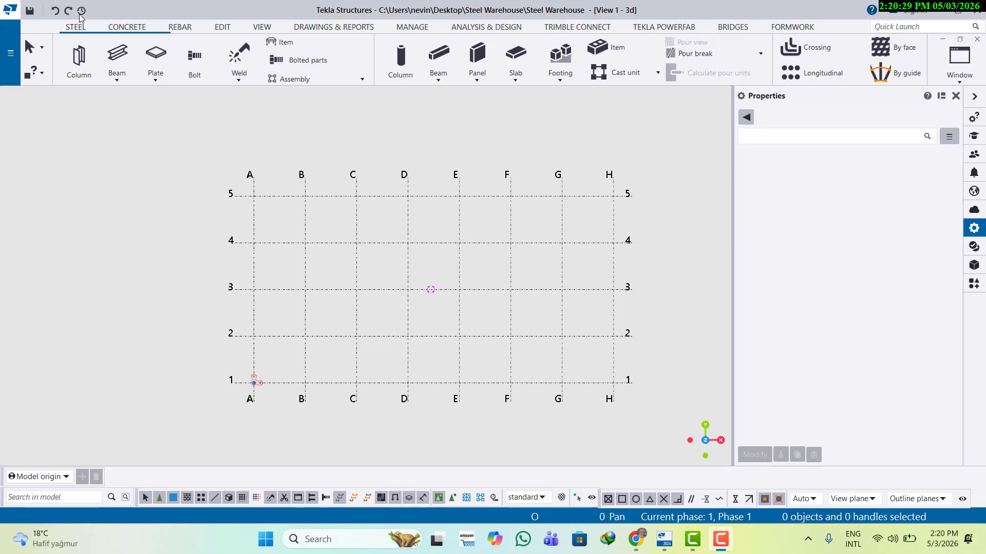
- Start a steel column named Main COLUMN and confirm HEA400 as its profile and S275 as its material
left_click(71, 28)
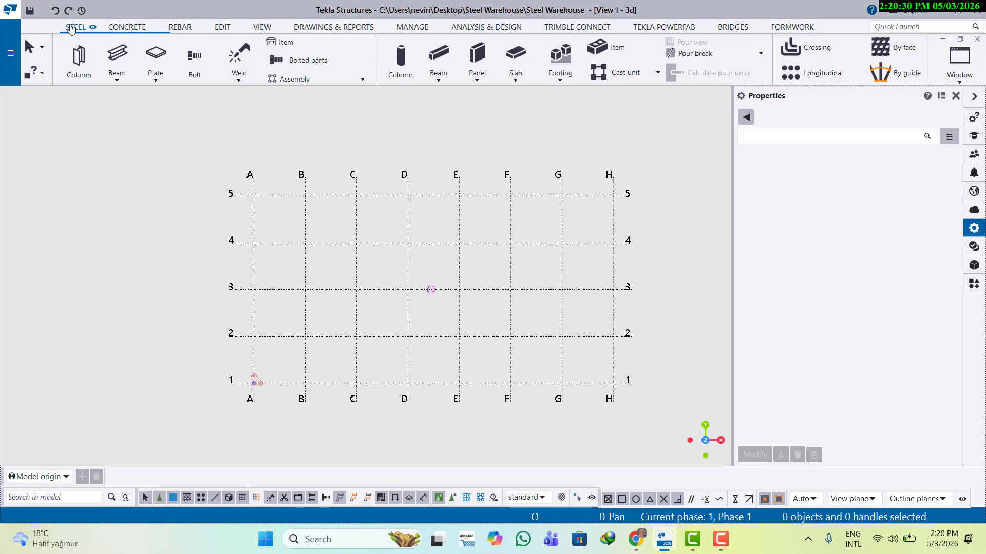
left_click(78, 57)
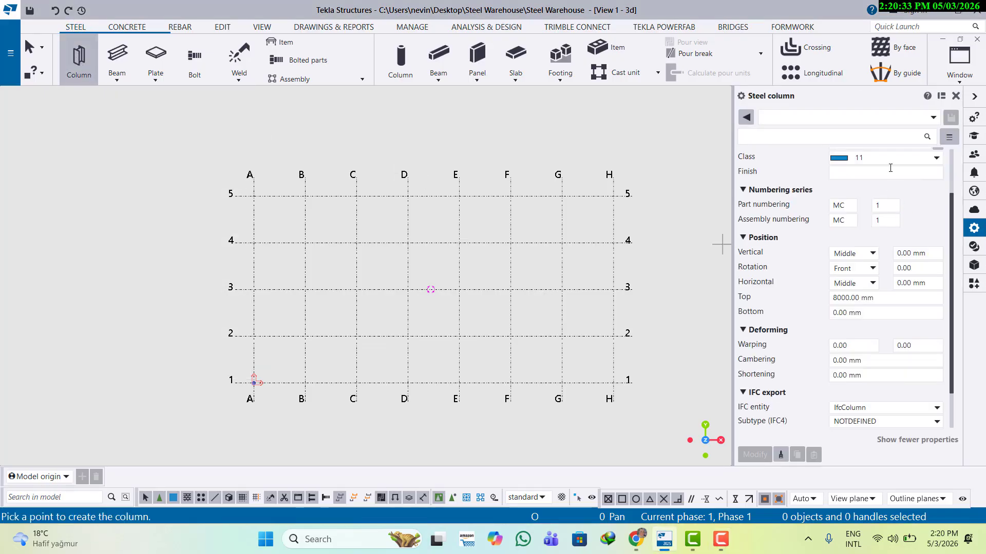
scroll(835, 220, "up", 2)
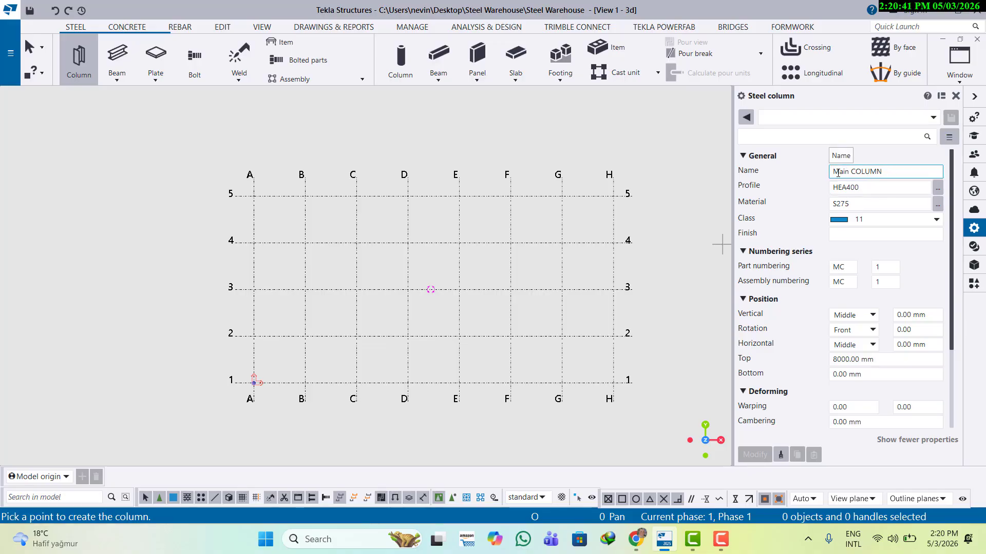
left_click(937, 189)
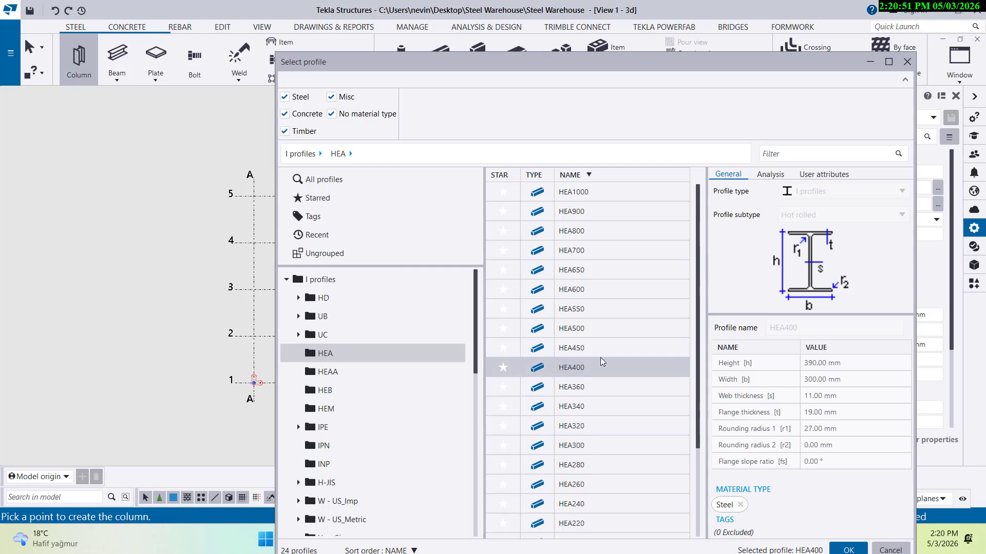
left_click(849, 550)
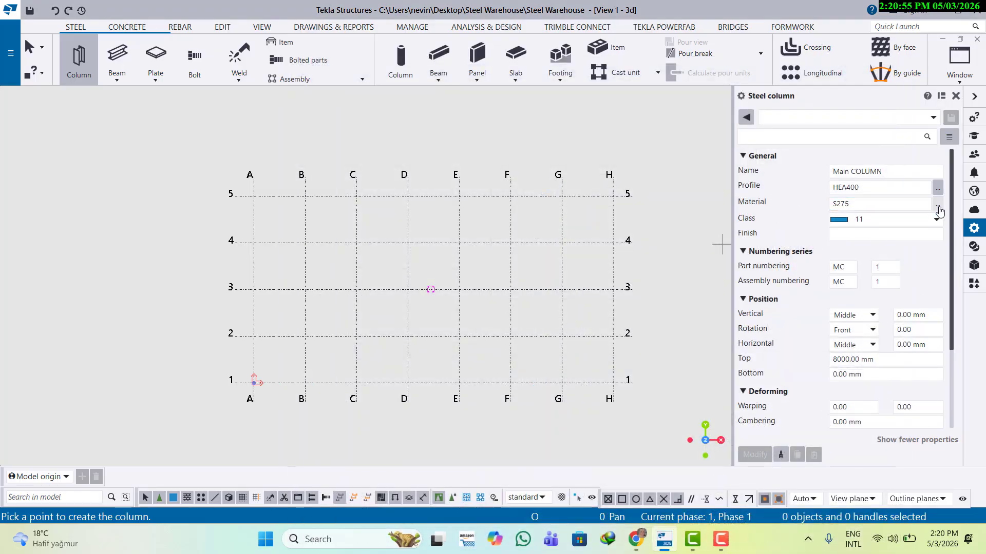
left_click(937, 204)
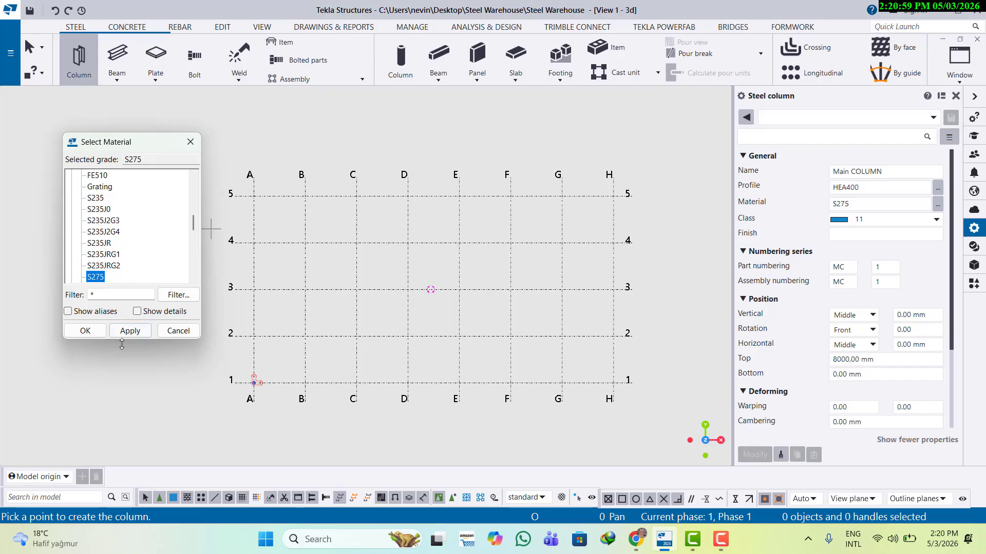
left_click(85, 331)
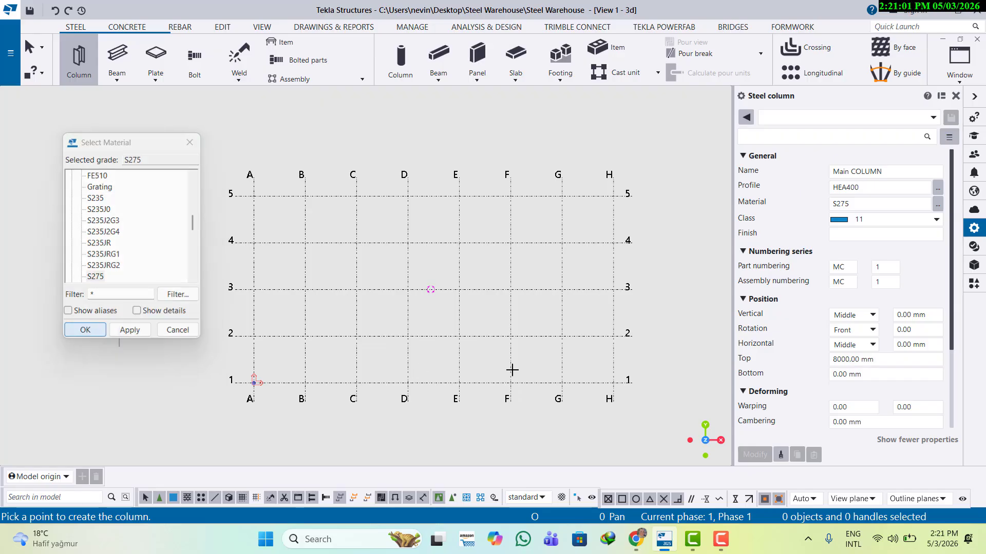
- Set the steel column's class to 7 and its rotation to Top
left_click(936, 220)
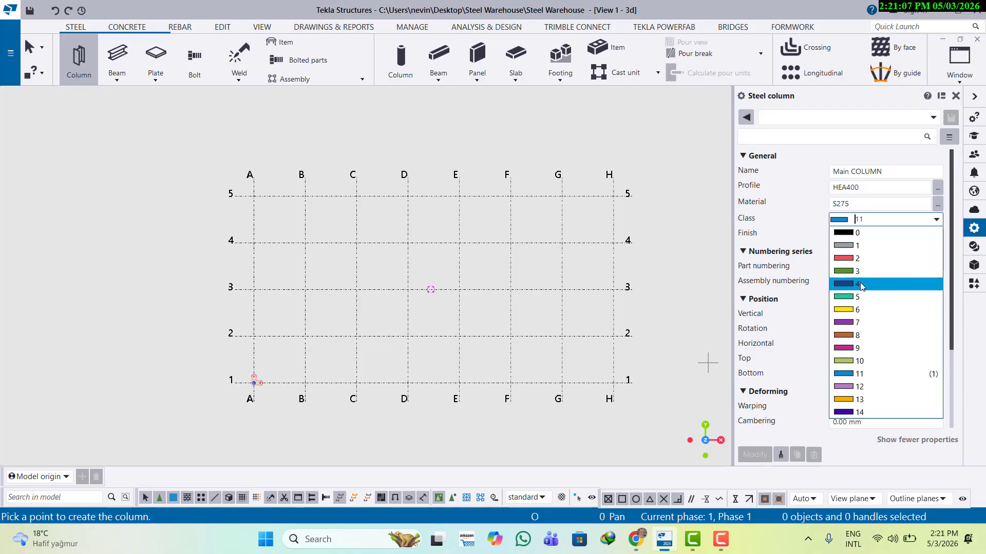
left_click(859, 323)
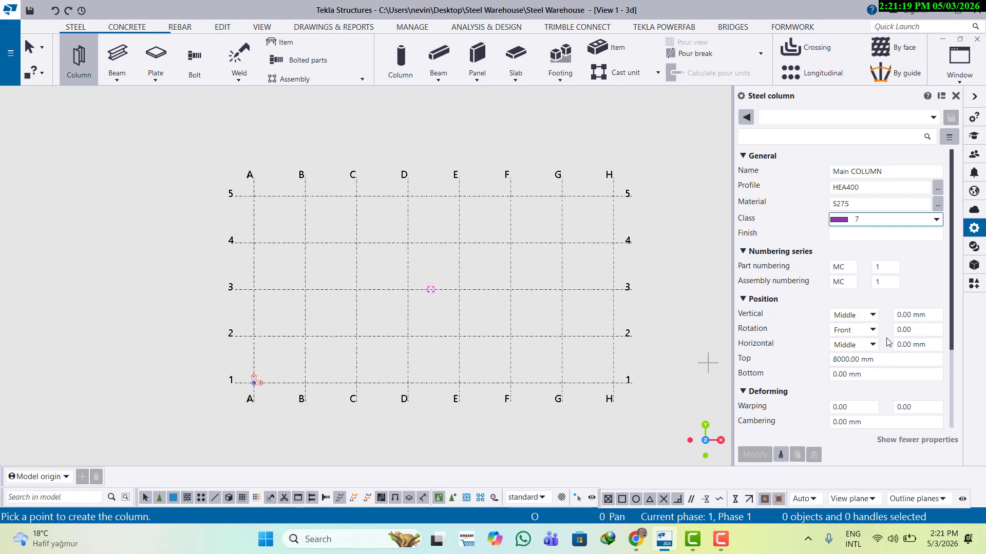
left_click(872, 332)
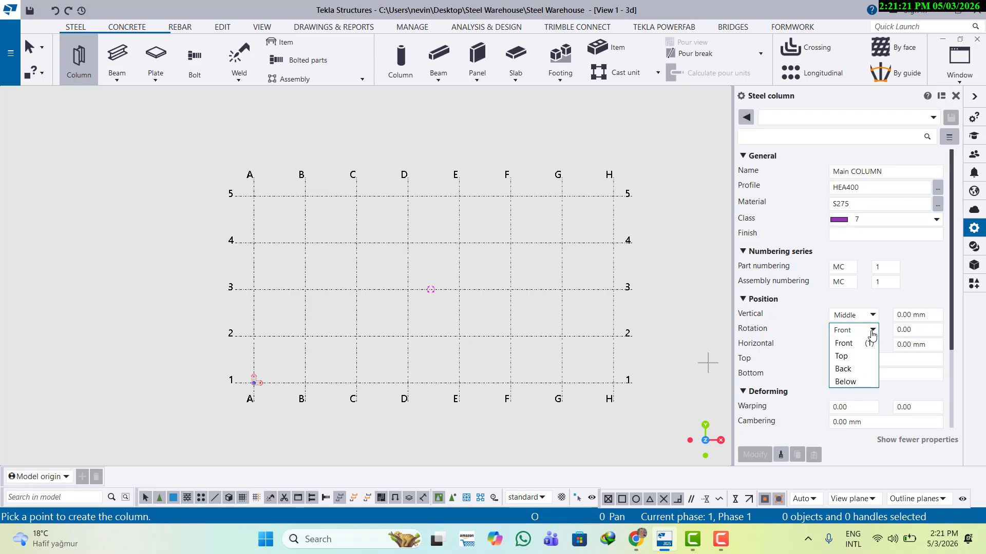
left_click(846, 358)
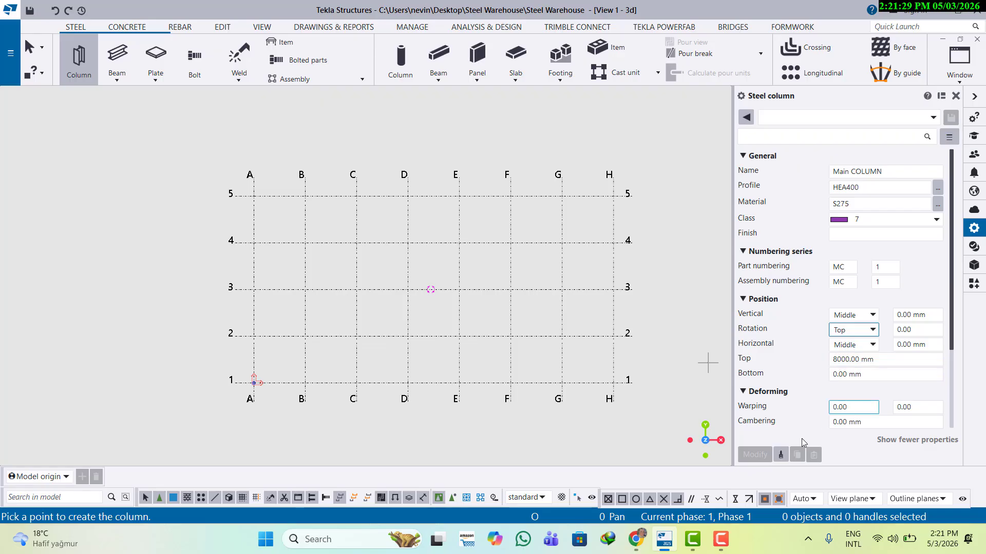
- Place the column at the intersection of grid lines A and 1 and end column creation
scroll(251, 386, "up", 3)
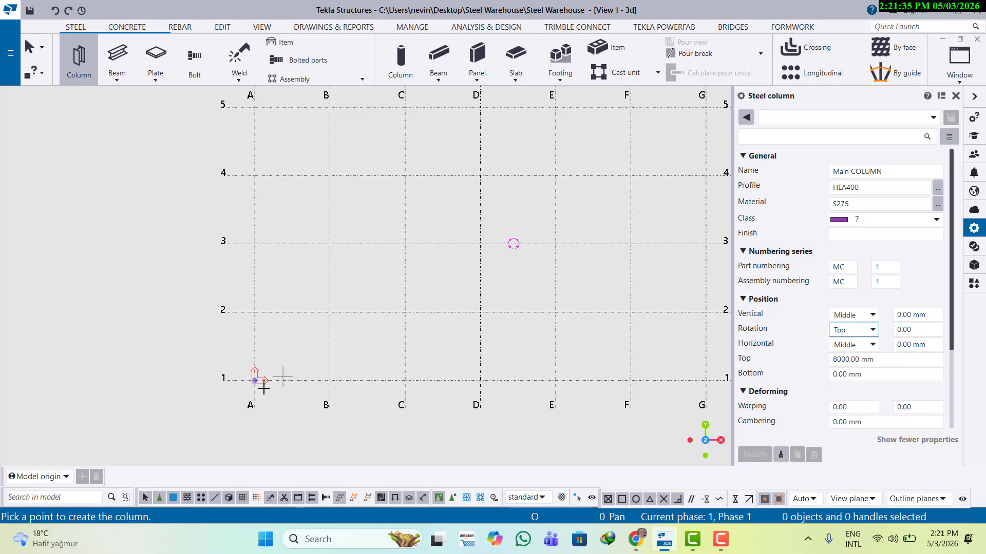
scroll(255, 381, "up", 5)
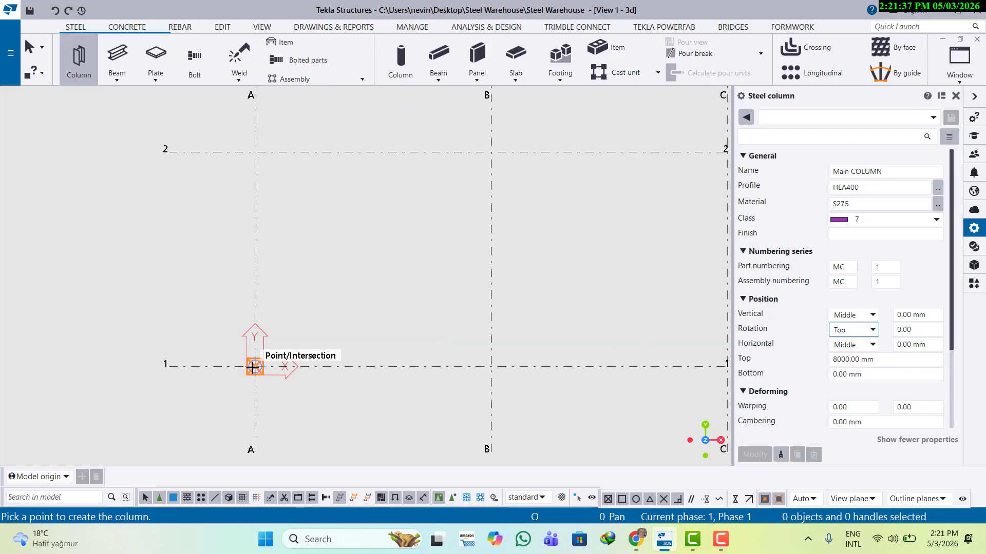
left_click(313, 396)
scroll(232, 366, "up", 4)
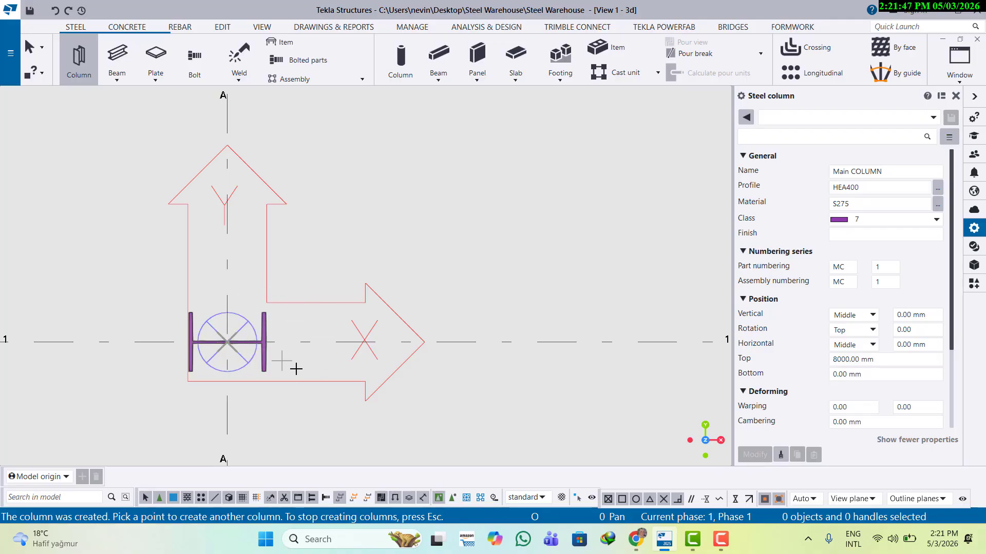
key("Escape")
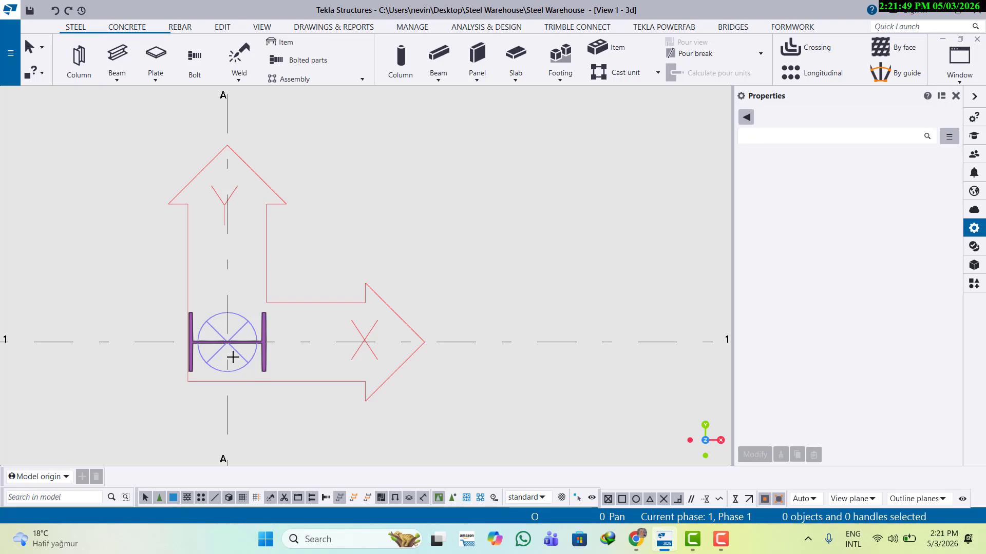
- Change the rotation of the column at A-1 to Front and apply the modification
left_click(266, 358)
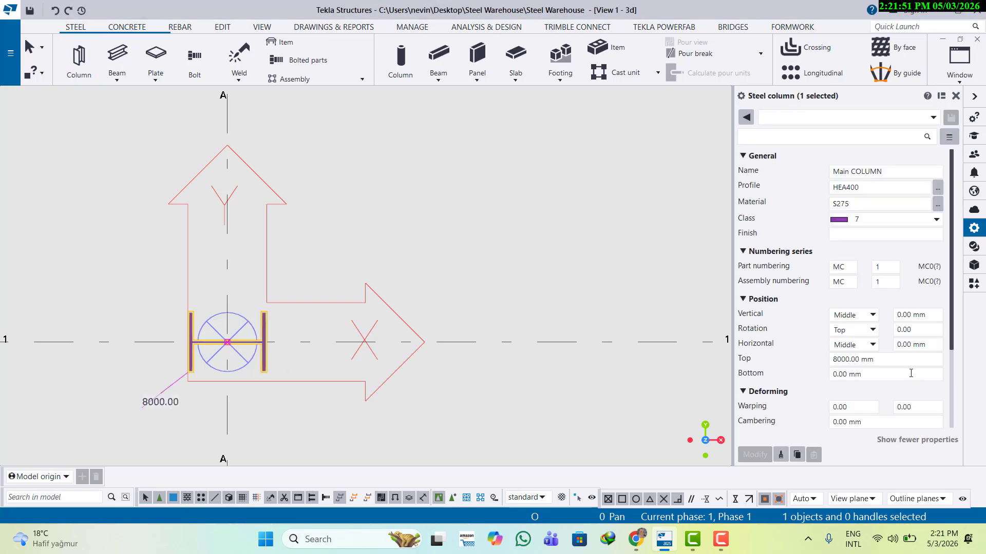
left_click(872, 330)
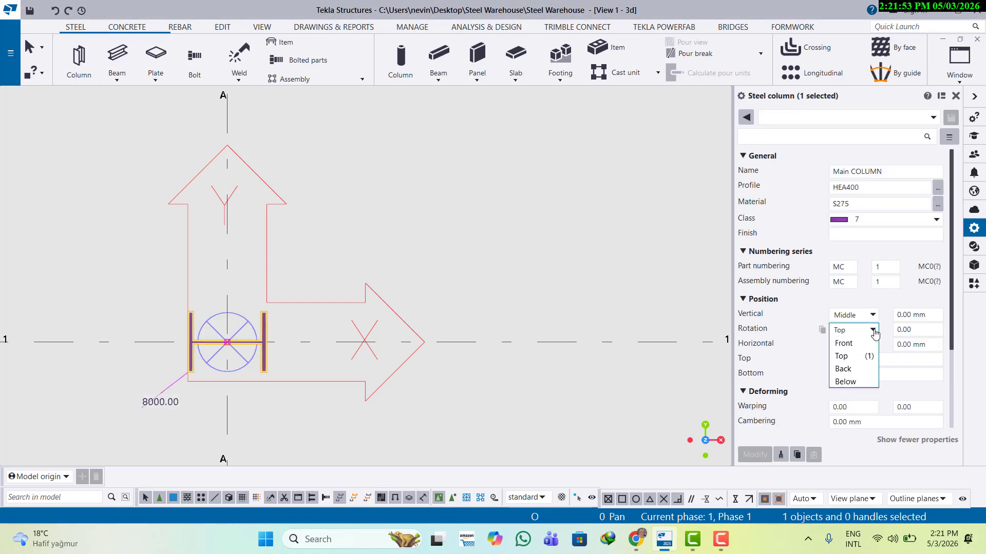
left_click(845, 343)
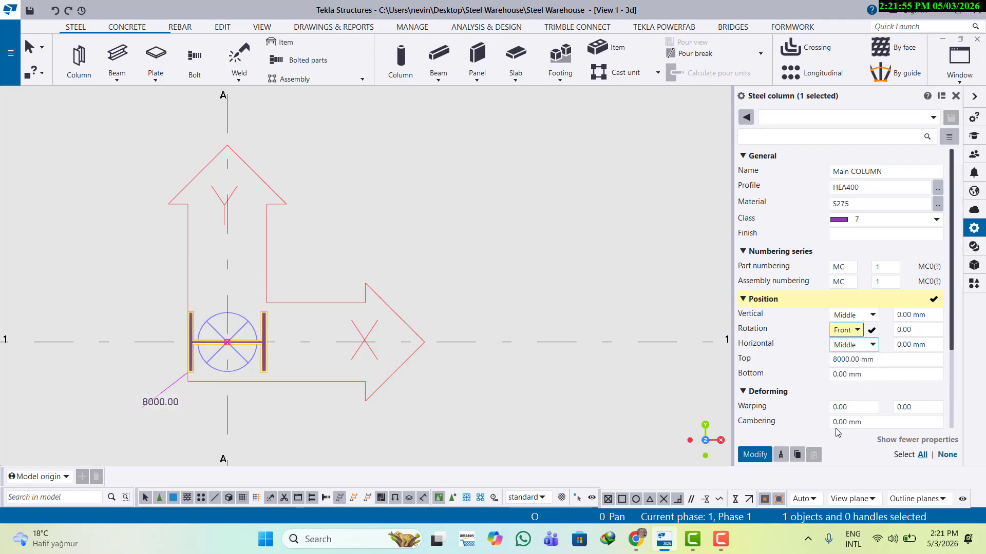
left_click(755, 455)
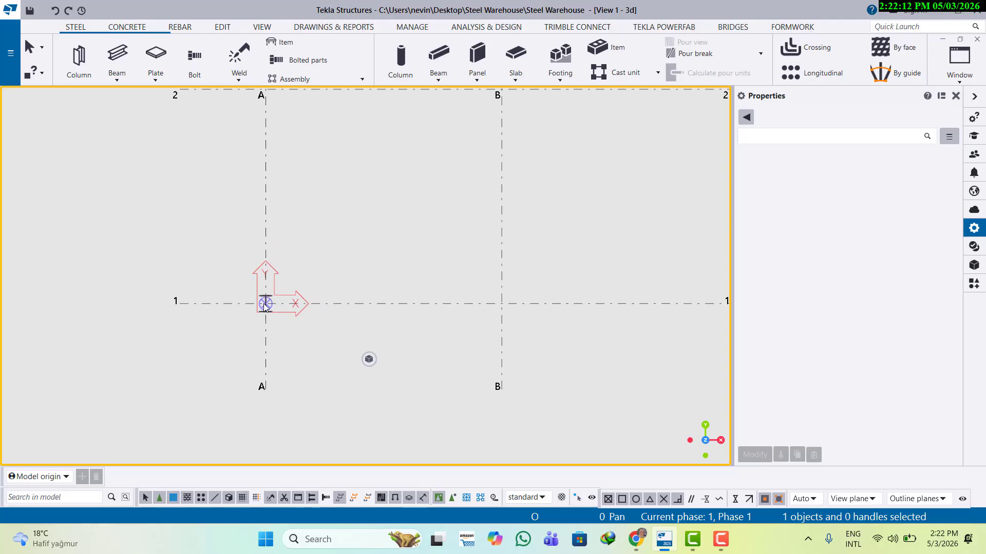
- Set up a linear copy of the A-1 column, picking the distance from grid line A to B for a dX of 5500 mm
middle_click_drag(341, 313, 211, 347)
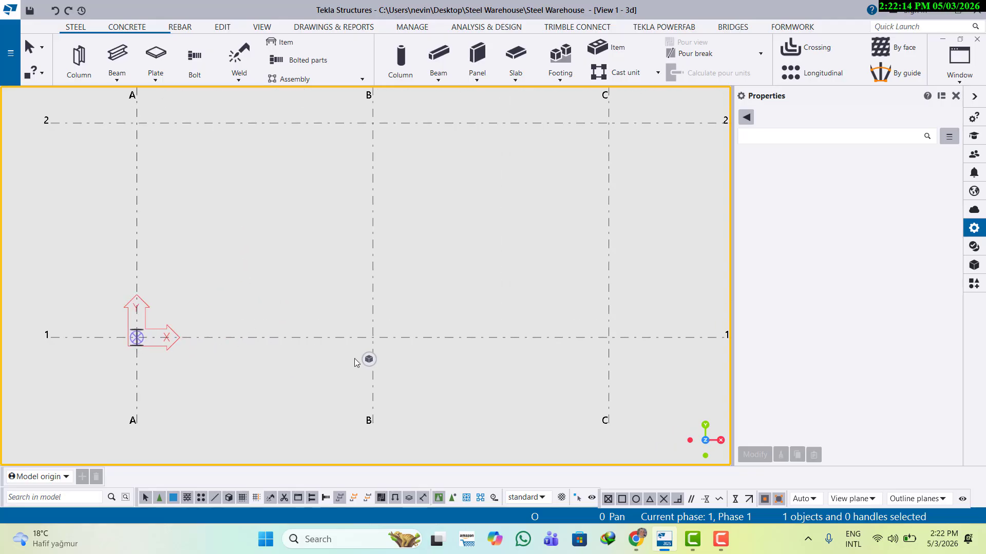
scroll(354, 357, "down", 1)
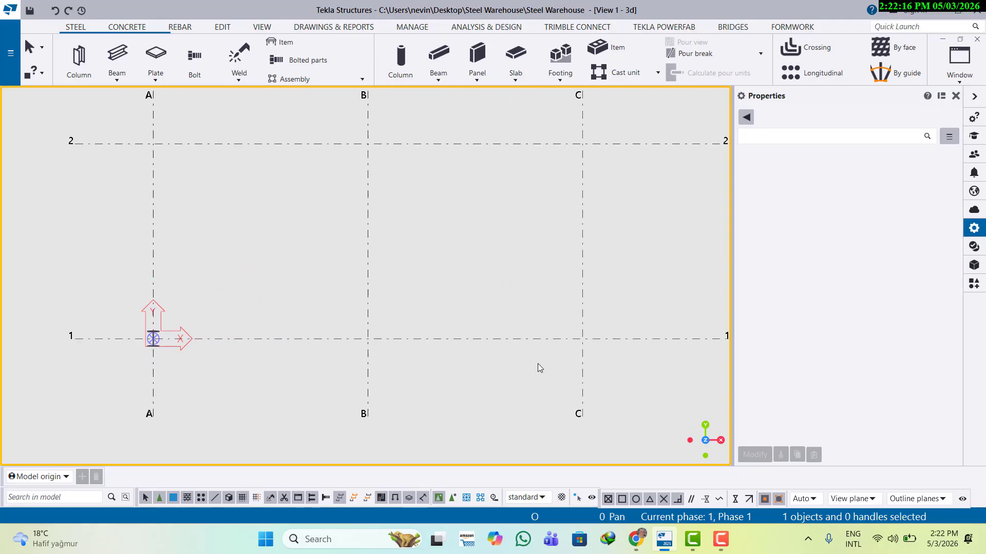
scroll(508, 367, "down", 4)
middle_click_drag(522, 364, 282, 408)
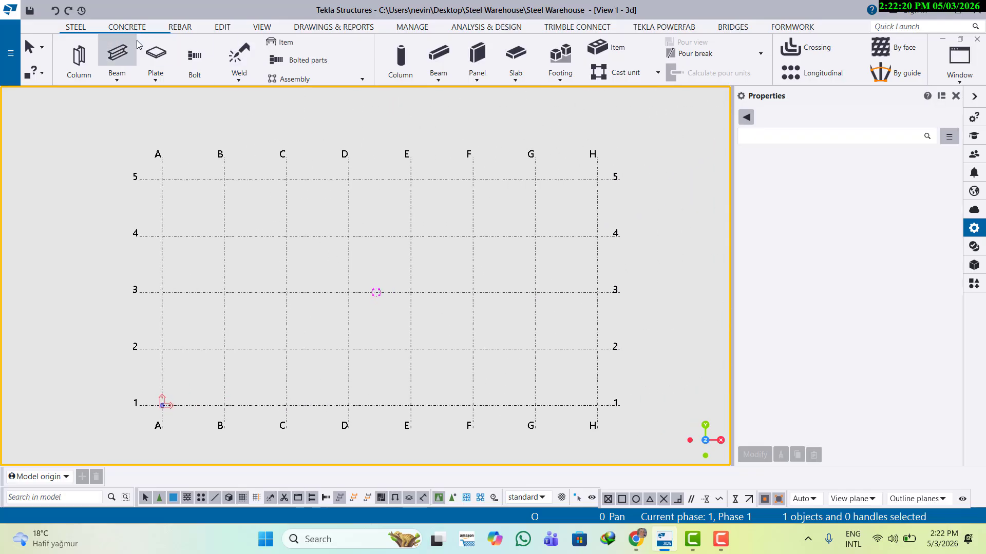
left_click(223, 28)
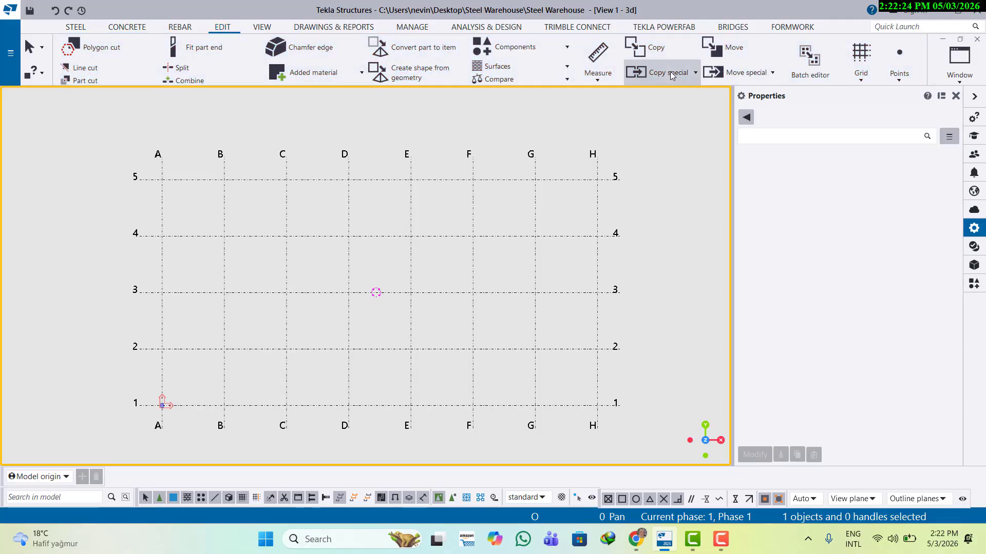
left_click(694, 76)
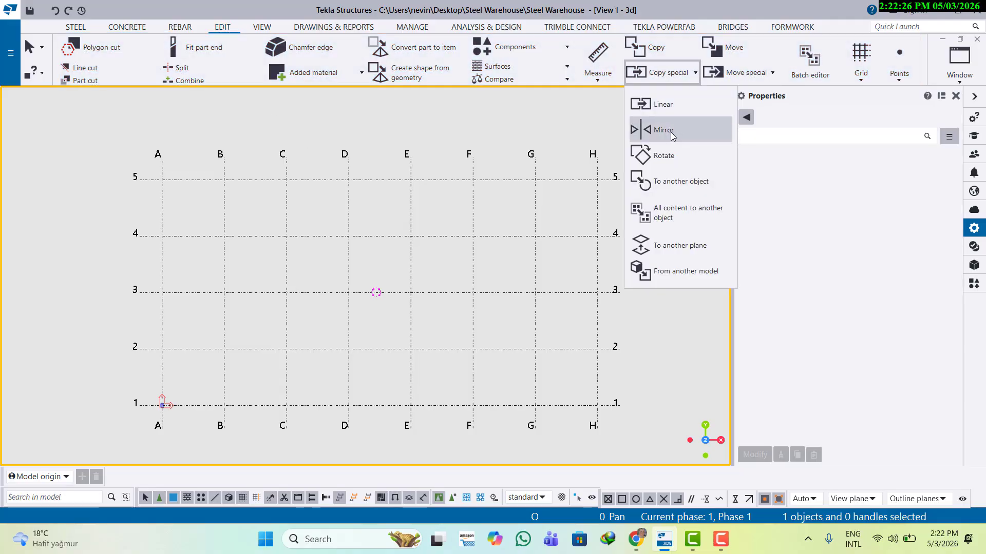
left_click(663, 105)
left_click(765, 263)
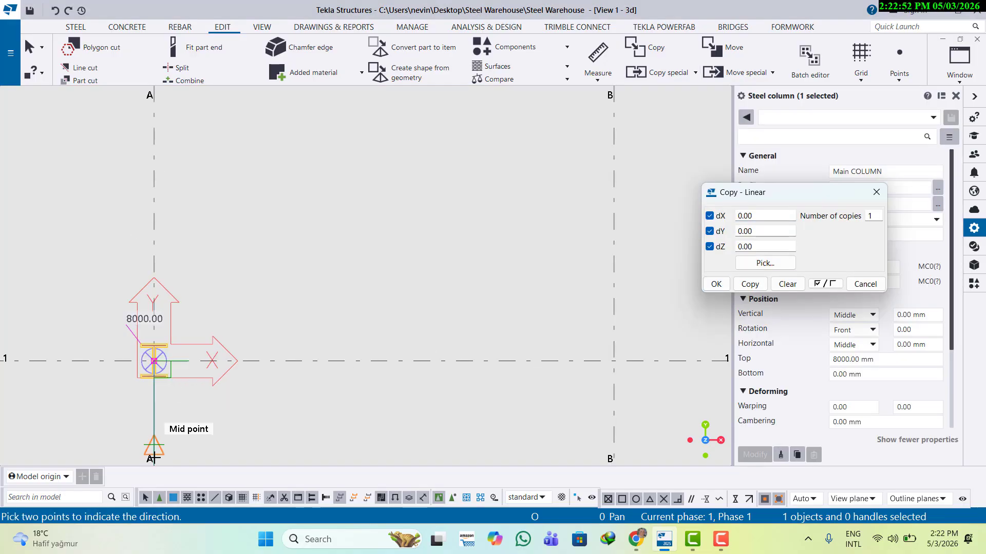
middle_click_drag(152, 452, 149, 361)
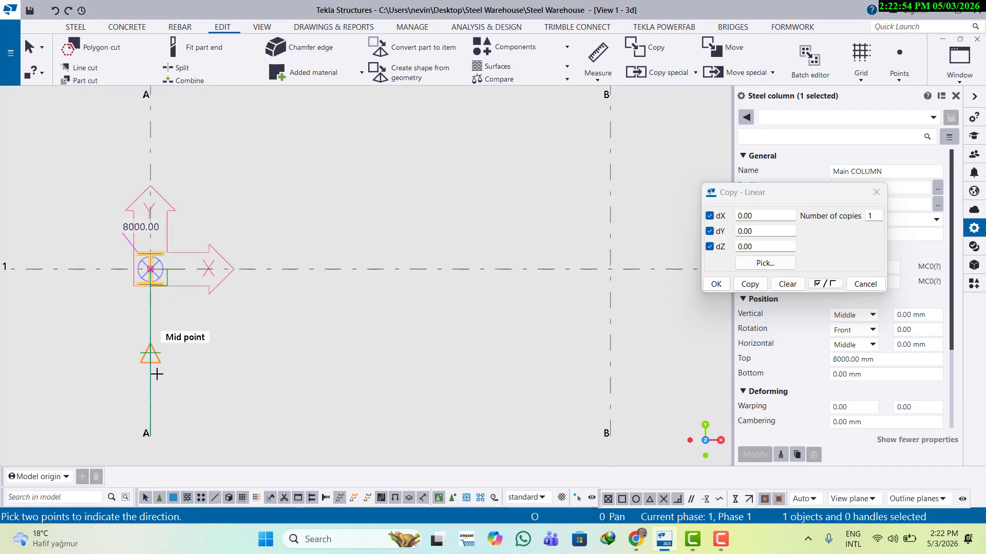
left_click(150, 434)
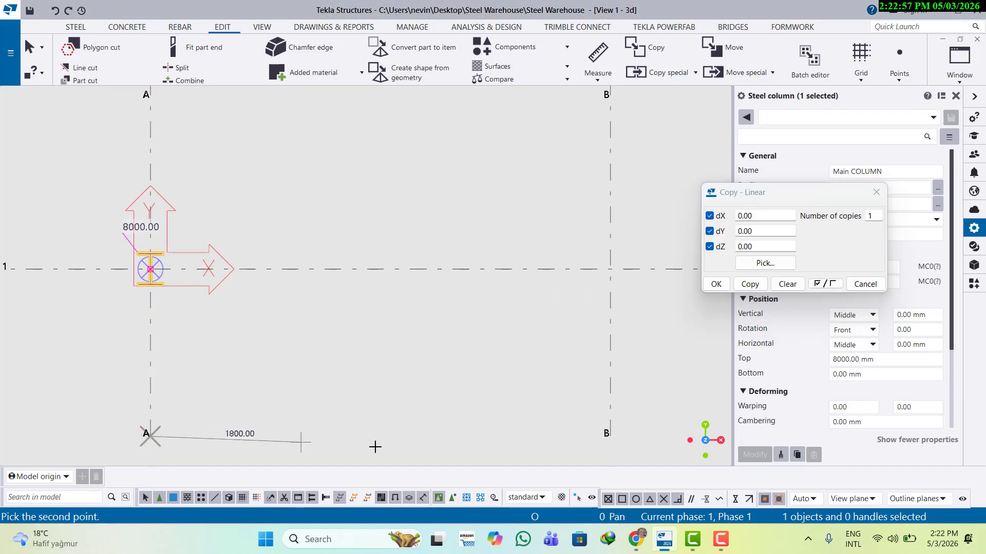
left_click(609, 436)
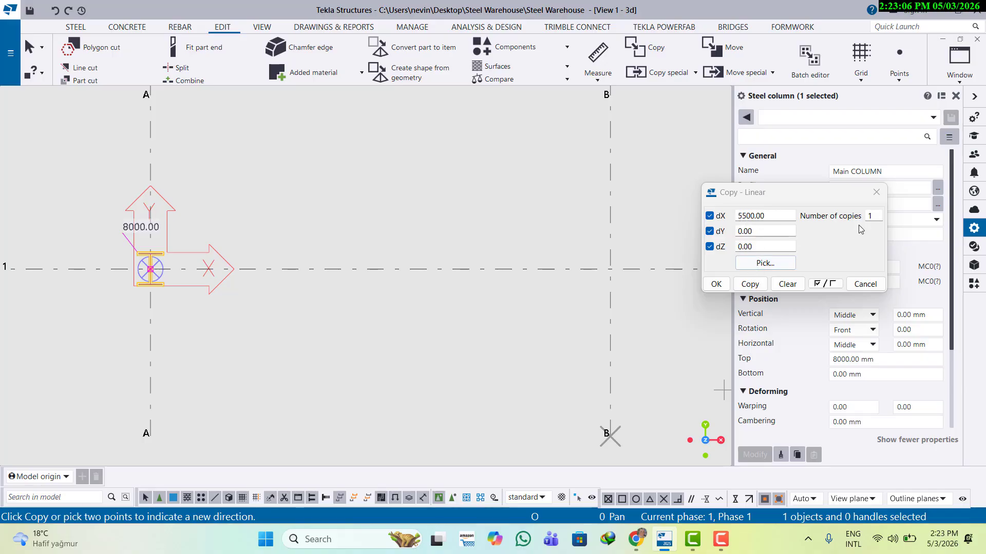
- Set the number of copies to 7, create the column copies along grid line 1 and end the linear copy
scroll(296, 323, "down", 5)
scroll(351, 349, "down", 4)
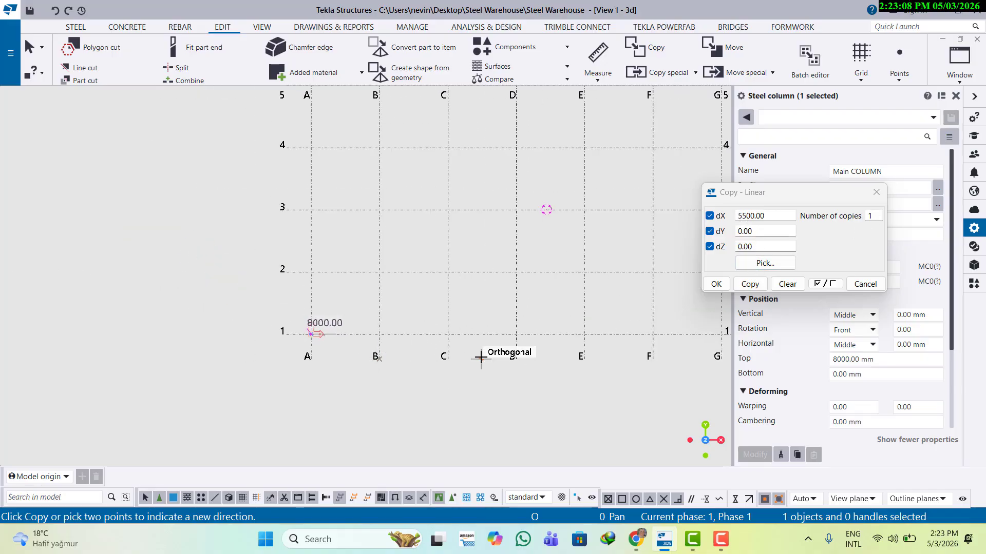
middle_click_drag(479, 354, 352, 401)
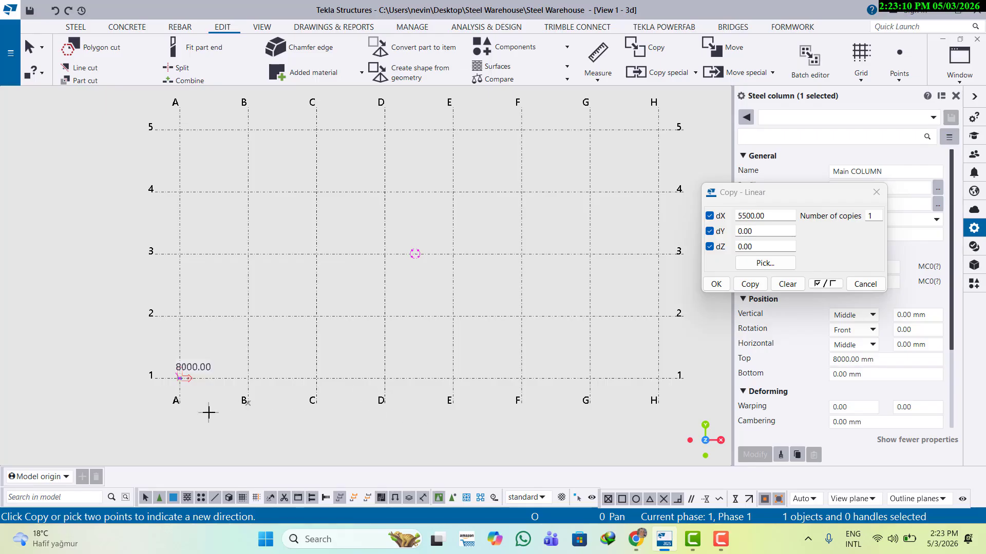
double_click(878, 217)
type("7")
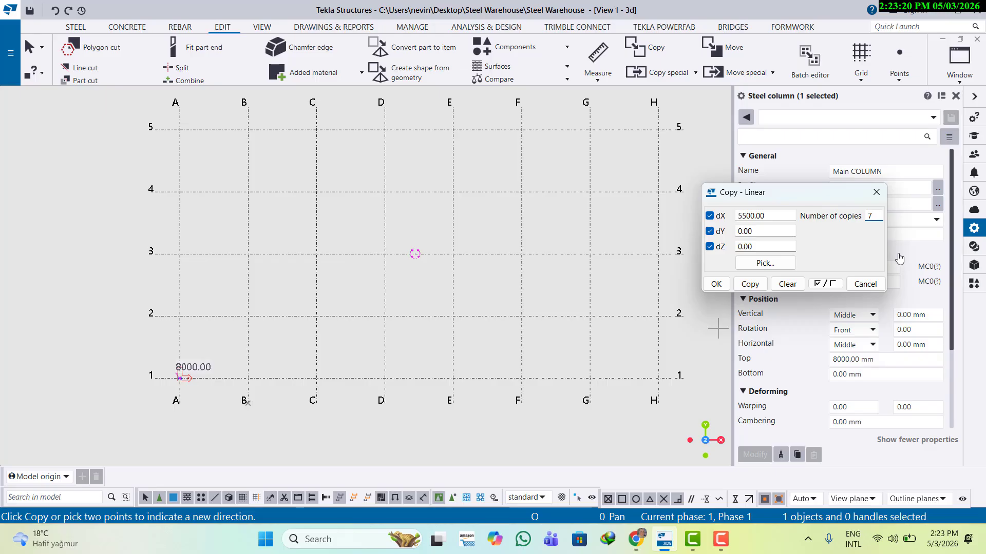
left_click(750, 284)
left_click(716, 284)
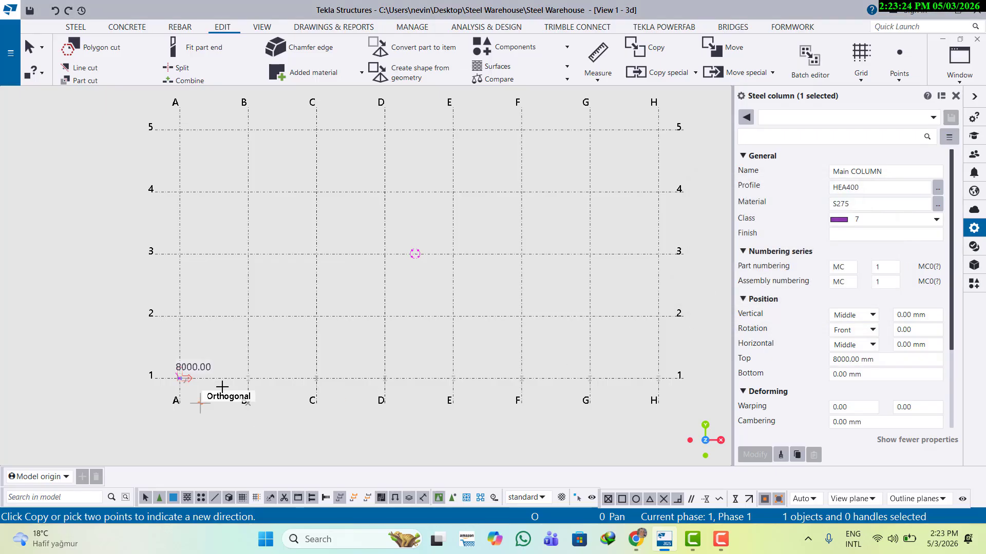
scroll(271, 382, "up", 5)
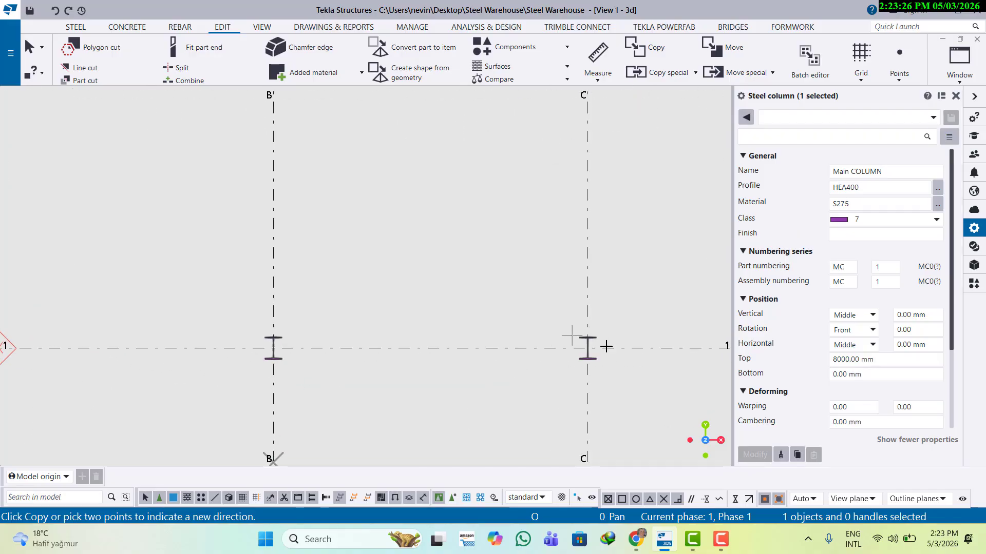
scroll(430, 381, "down", 5)
key("Escape")
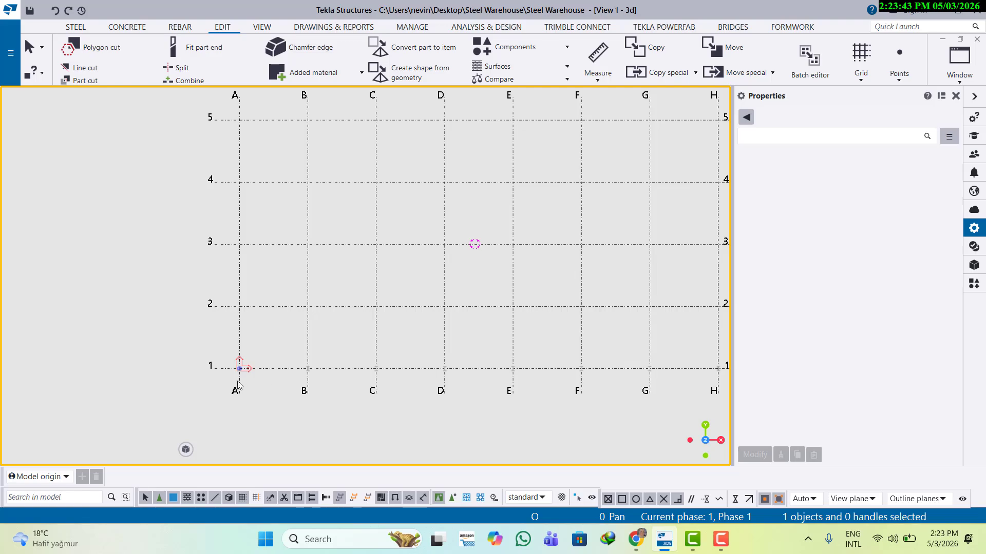
- Mirror-copy the eight columns on grid line 1 about grid line 3 to create the columns along grid line 5
left_click_drag(208, 385, 649, 356)
left_click(664, 72)
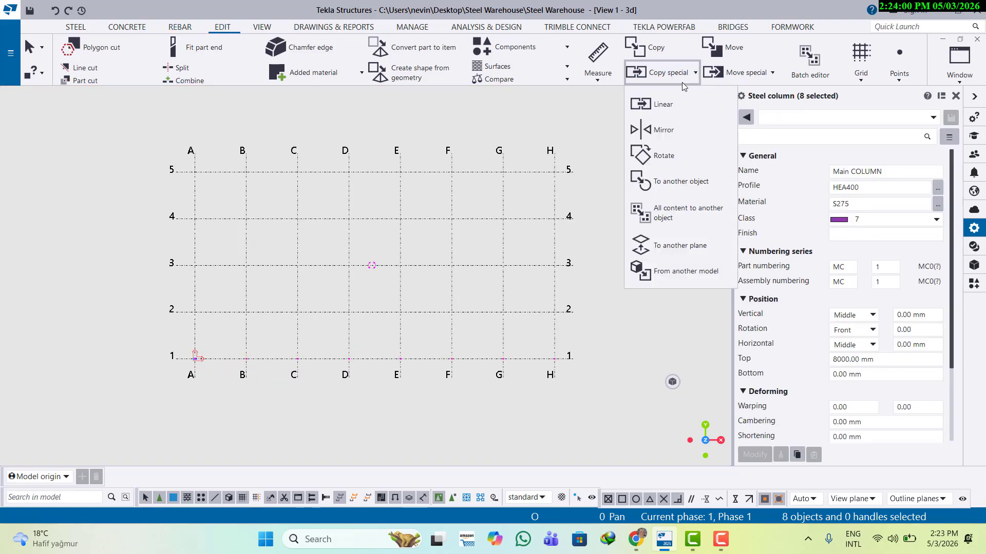
left_click(663, 131)
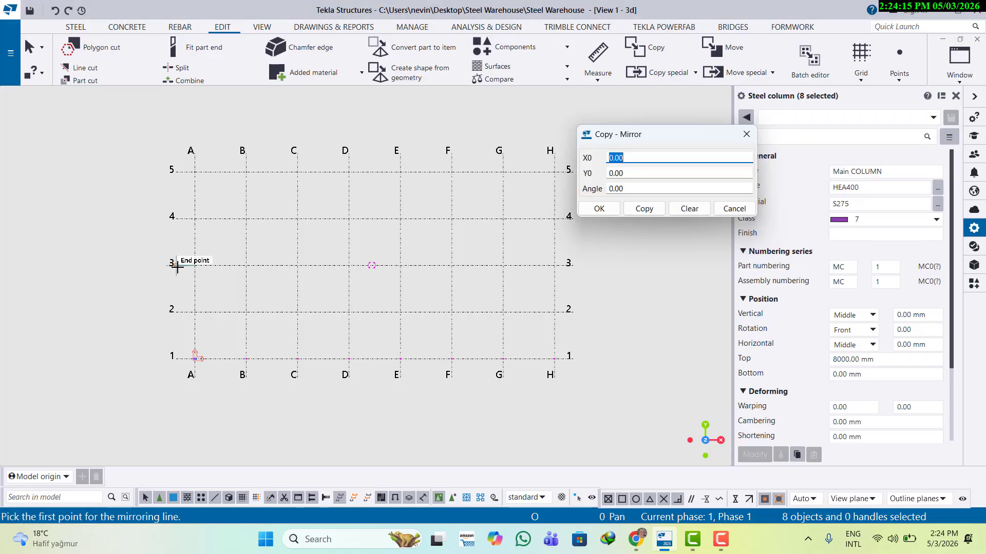
left_click(176, 266)
left_click(554, 265)
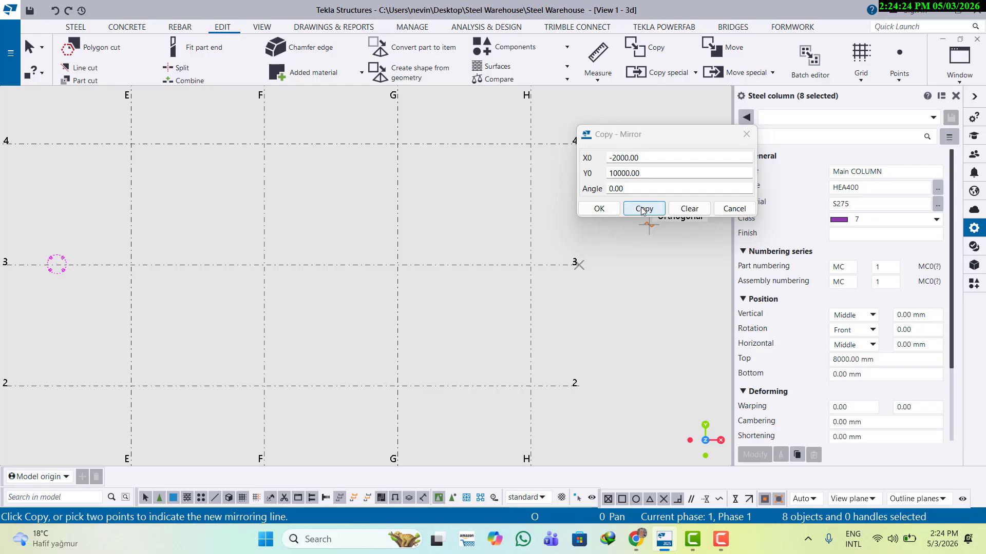
left_click(644, 208)
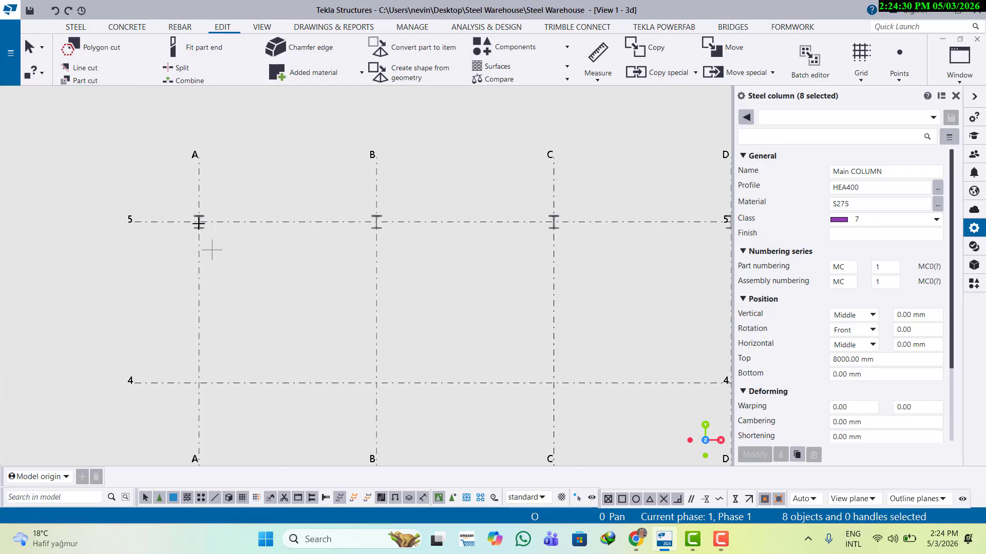
scroll(212, 250, "up", 2)
scroll(325, 273, "down", 4)
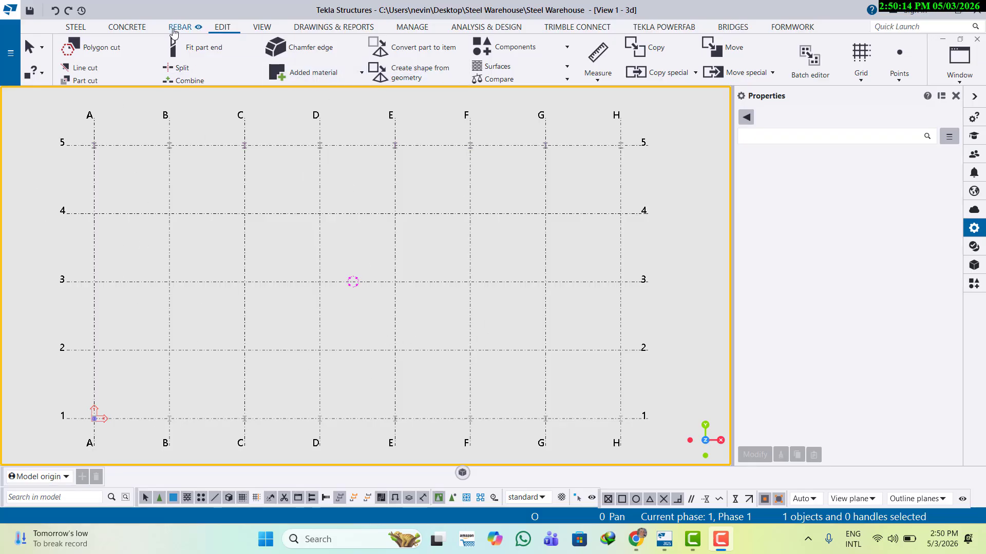
- Set the work plane parallel to the view plane of the 3D plan view
left_click(262, 27)
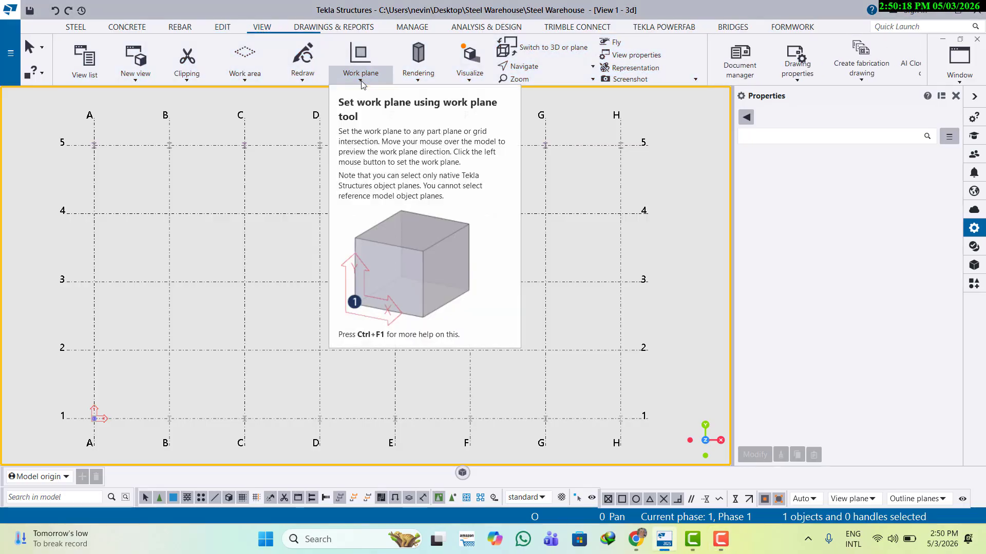
left_click(362, 81)
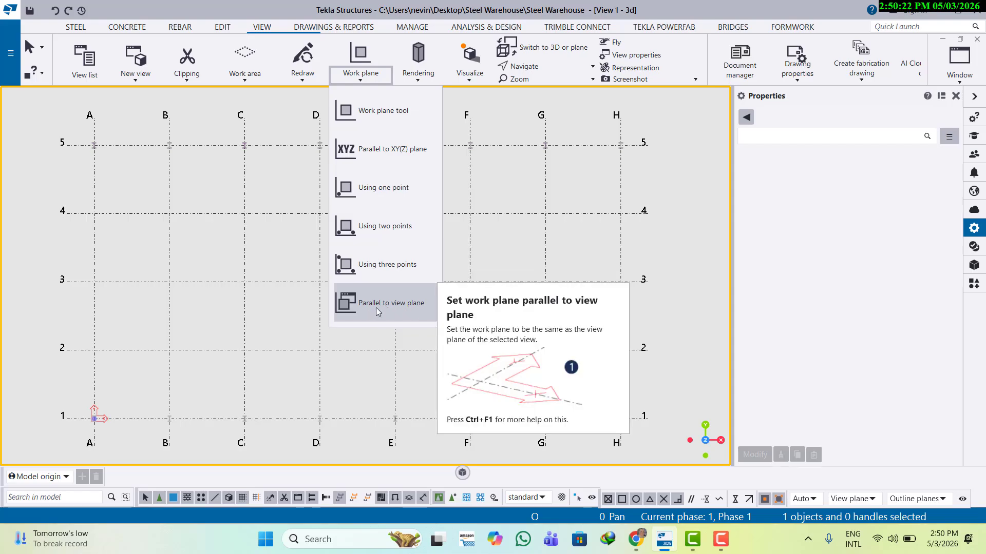
left_click(399, 308)
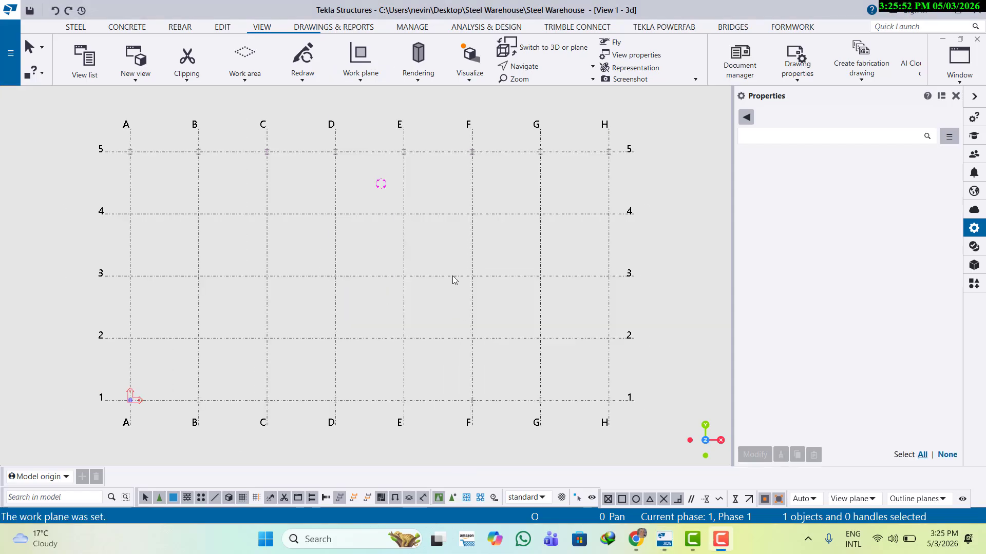
- Switch to the Grid A elevation view and set the work plane parallel to its view plane
left_click(963, 76)
left_click(944, 189)
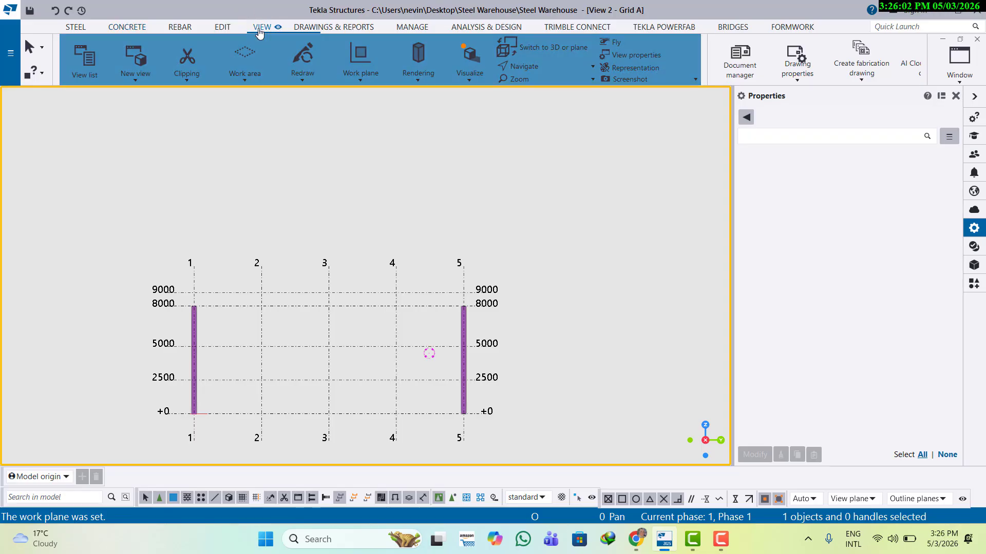
left_click(361, 72)
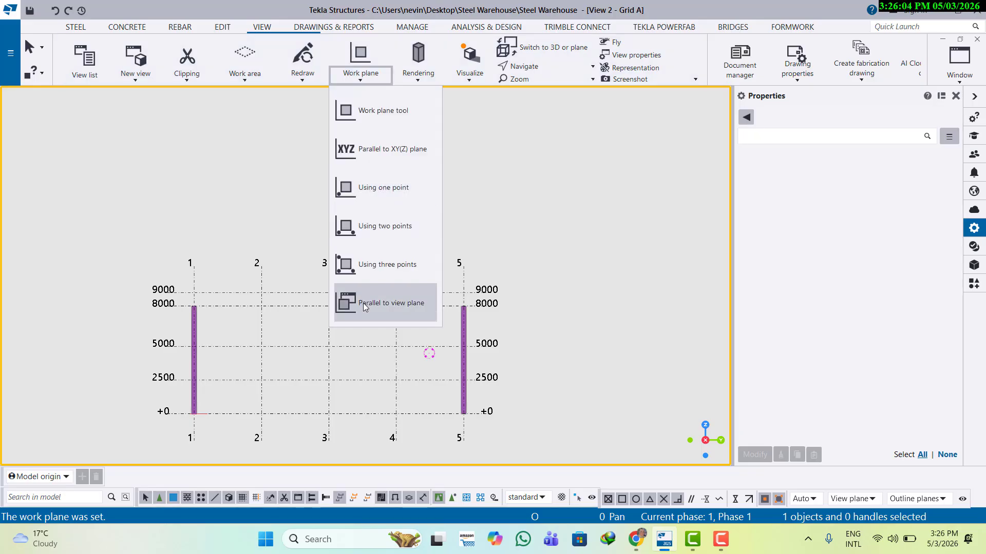
left_click(363, 303)
left_click(255, 459)
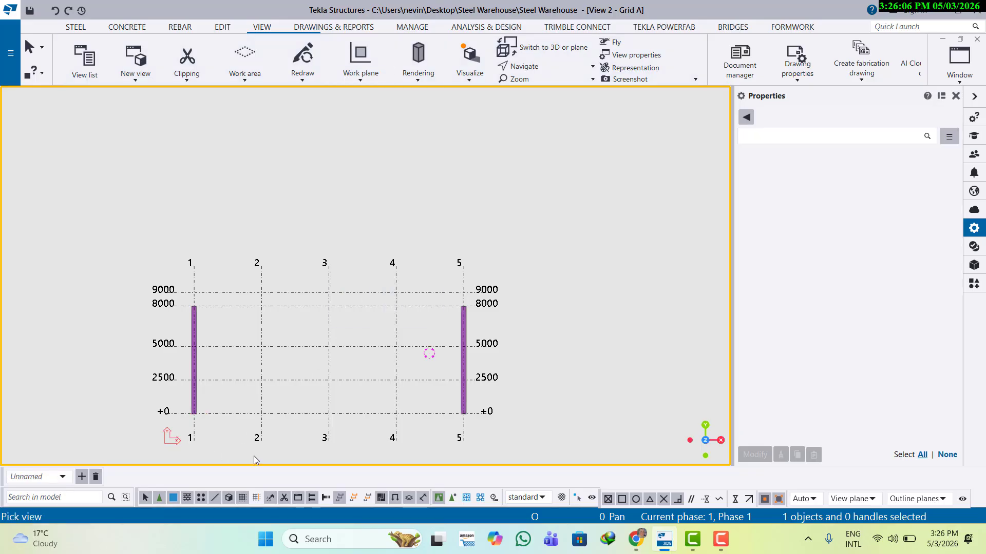
scroll(165, 439, "up", 3)
left_click(154, 426)
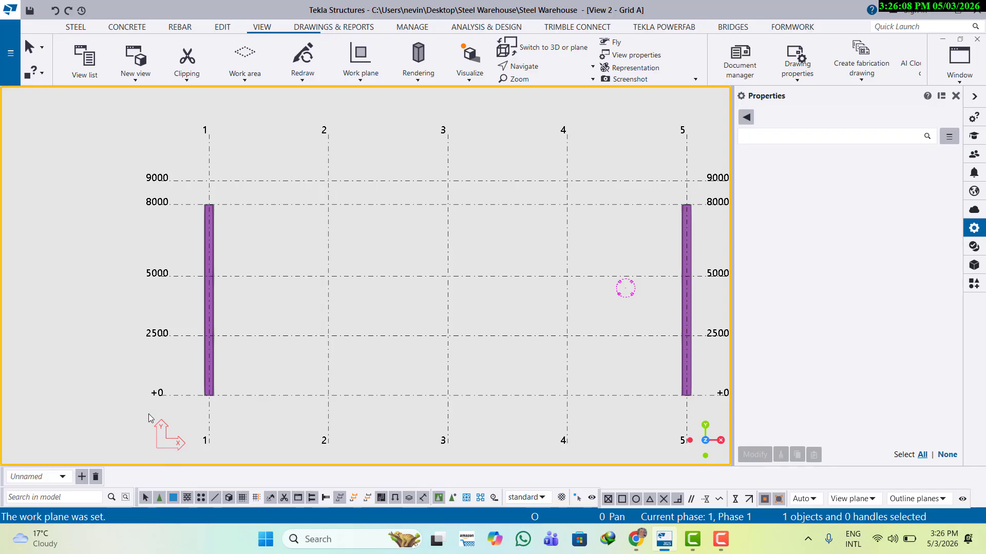
- Start creating a steel beam in the Grid A view and name it Rafter
scroll(480, 310, "down", 1)
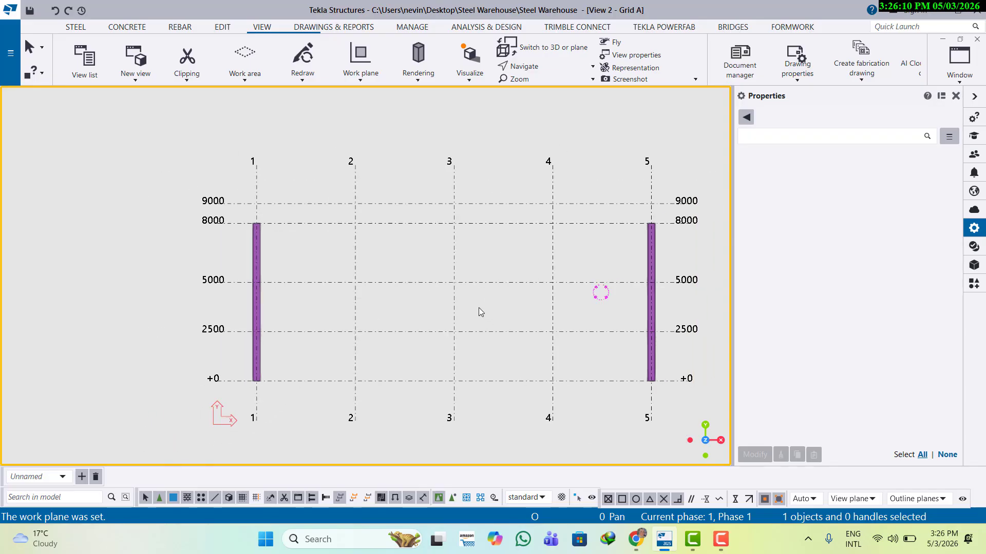
middle_click_drag(402, 214, 279, 218)
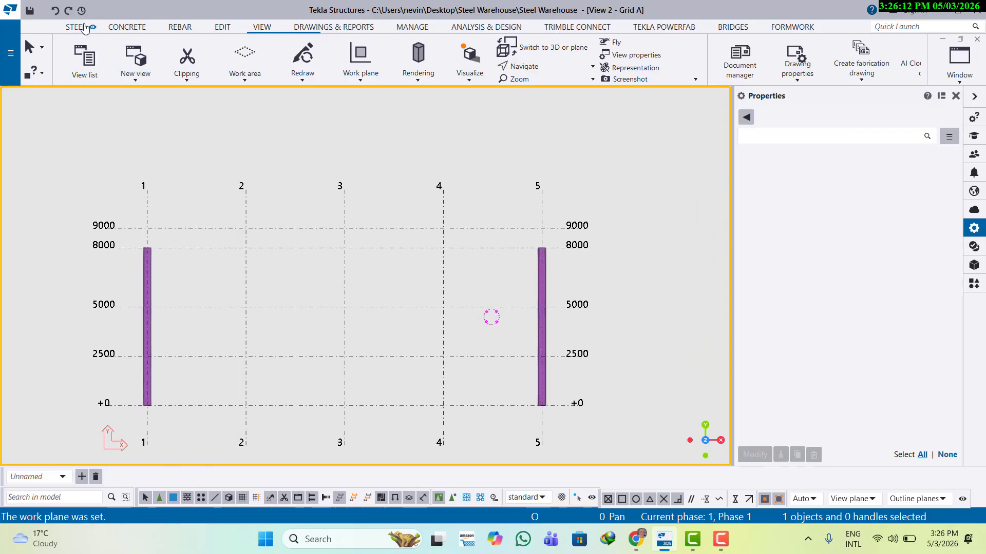
scroll(118, 72, "up", 4)
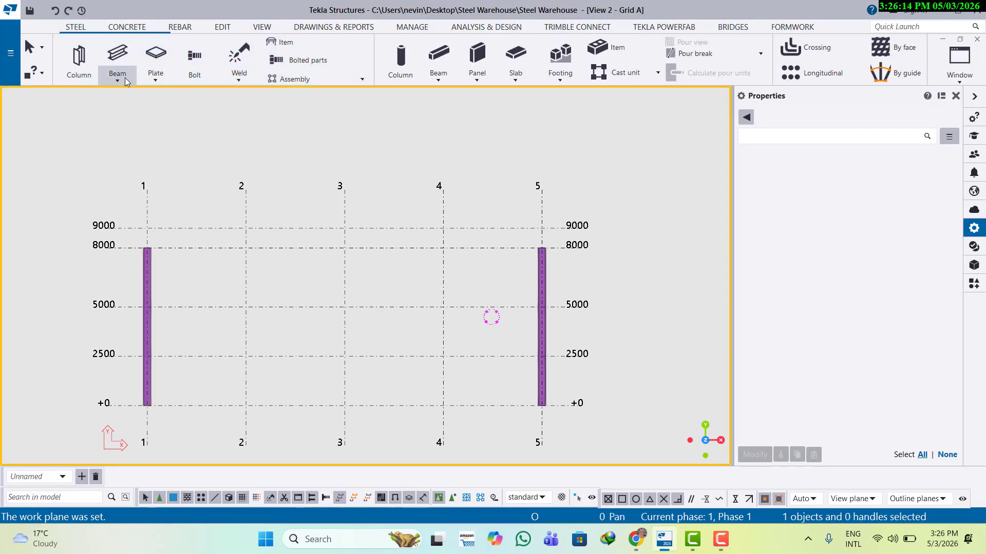
left_click(124, 82)
left_click(135, 102)
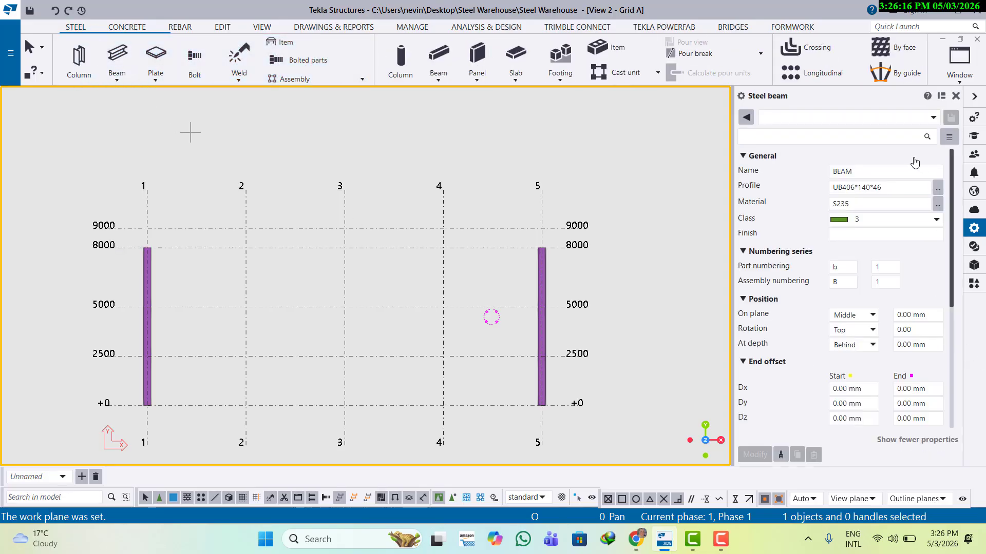
double_click(861, 172)
key("Caps_Lock")
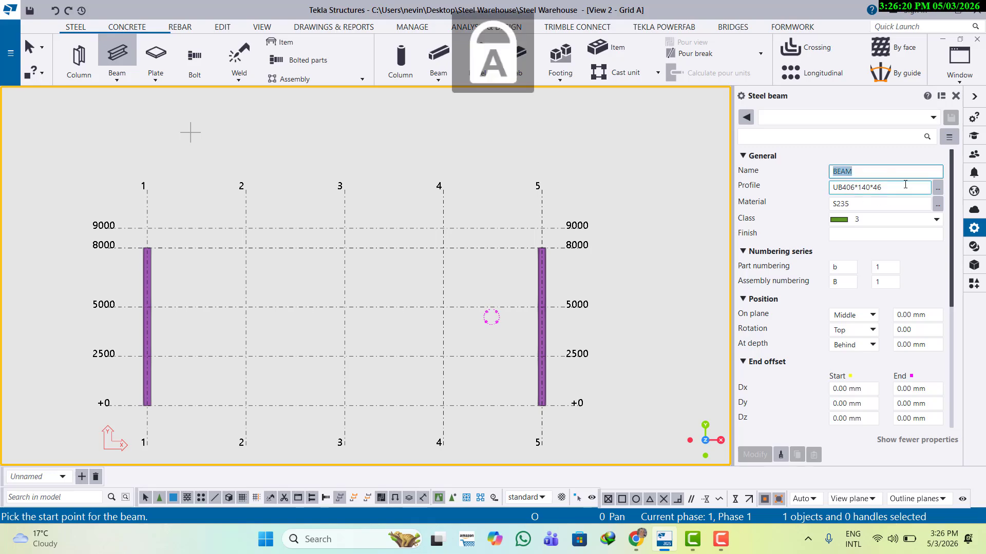
type("R")
key("Caps_Lock")
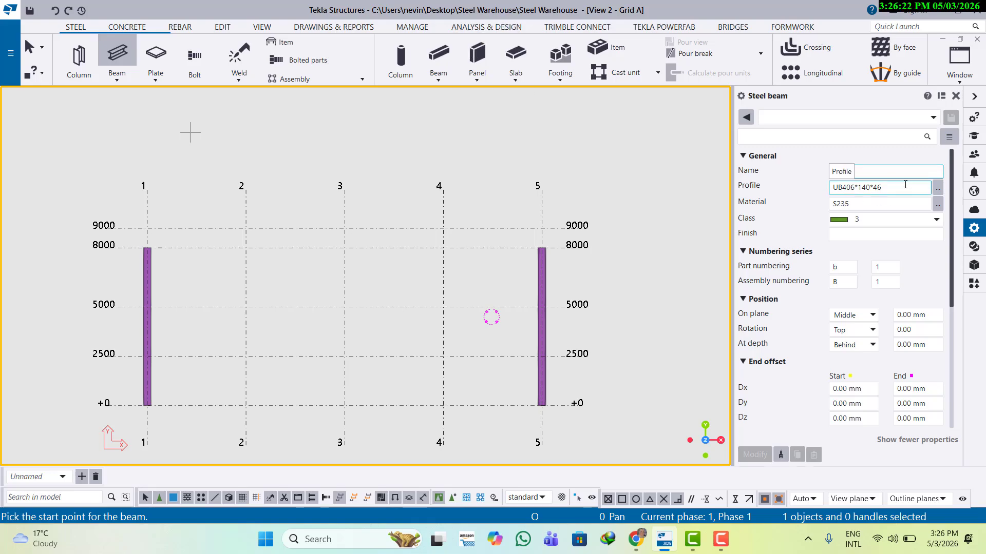
type("after")
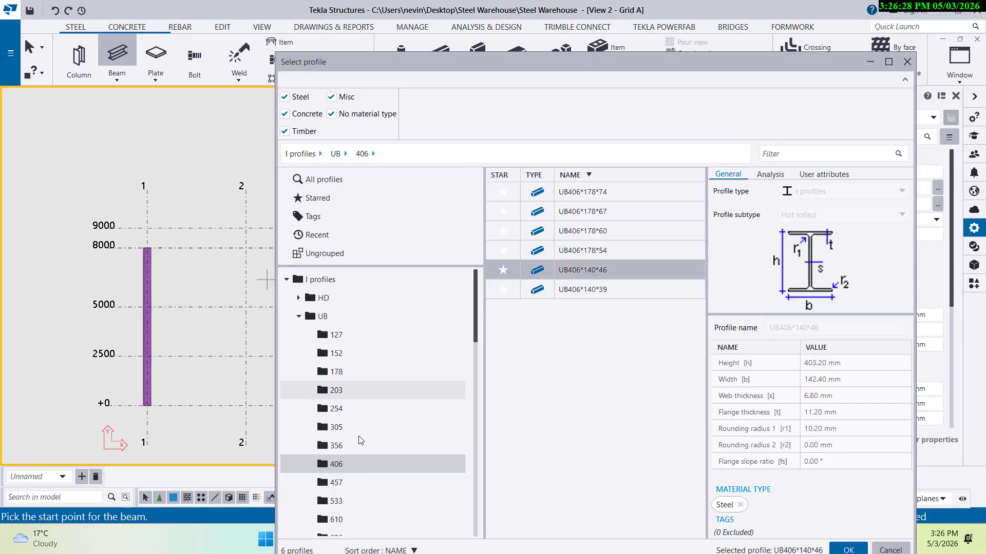
- Choose IPE400 from the IPE group of I profiles as the rafter's profile
scroll(339, 475, "down", 4)
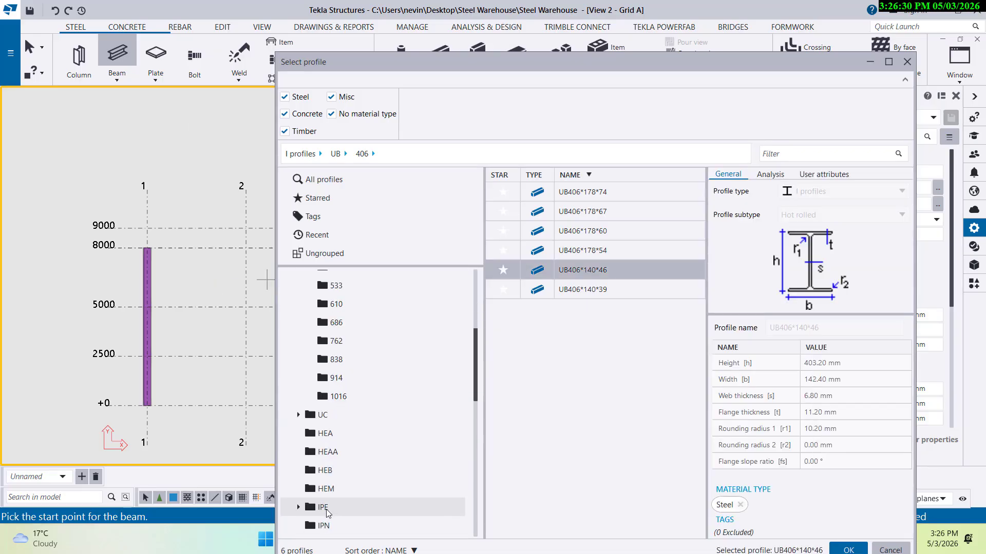
left_click(334, 509)
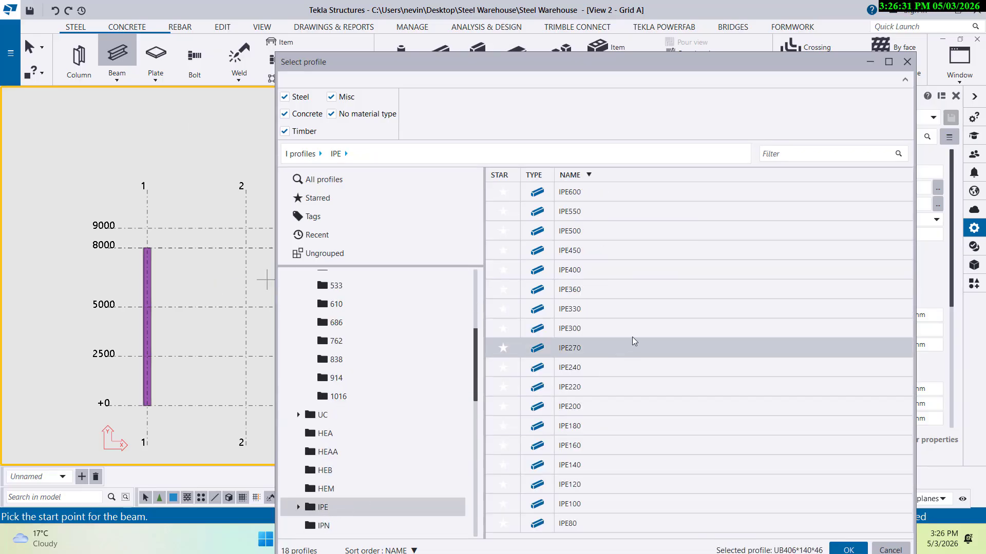
left_click(582, 269)
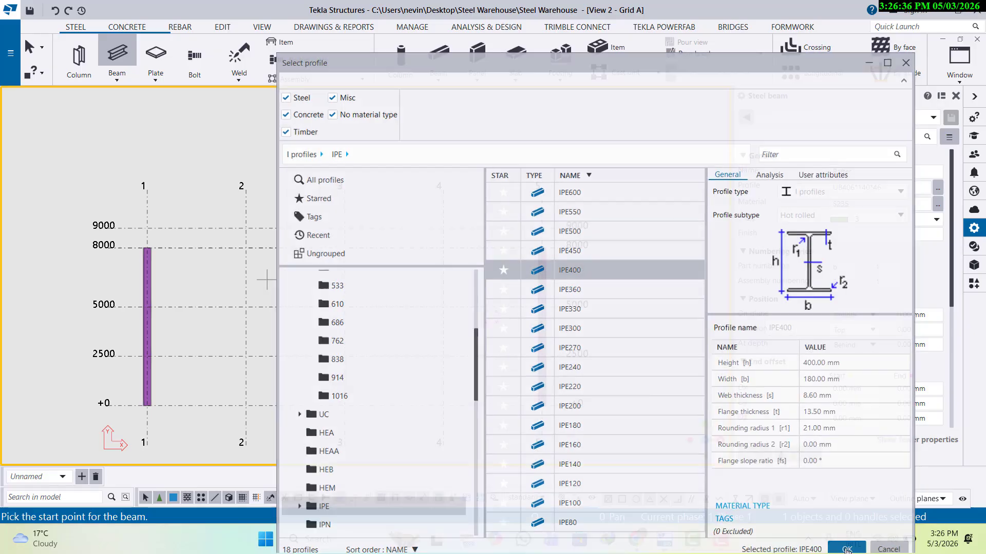
left_click(847, 551)
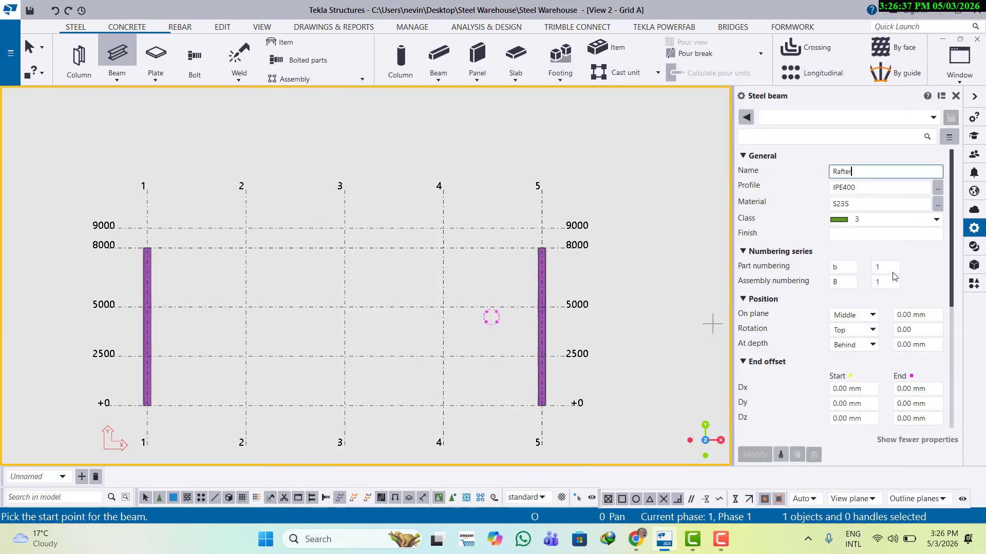
- Set the rafter's material to S275 and its class to 2
left_click(938, 204)
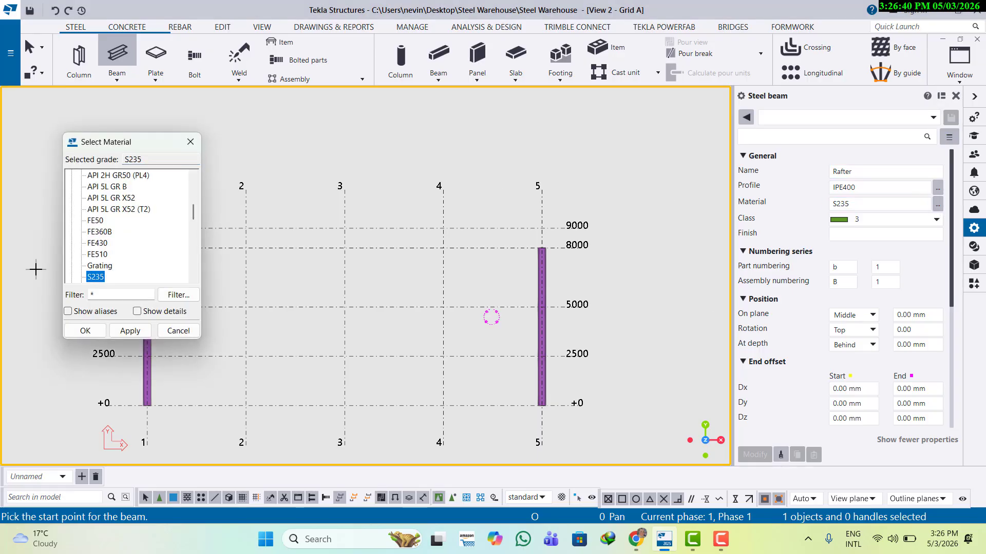
scroll(42, 272, "down", 1)
scroll(130, 241, "down", 5)
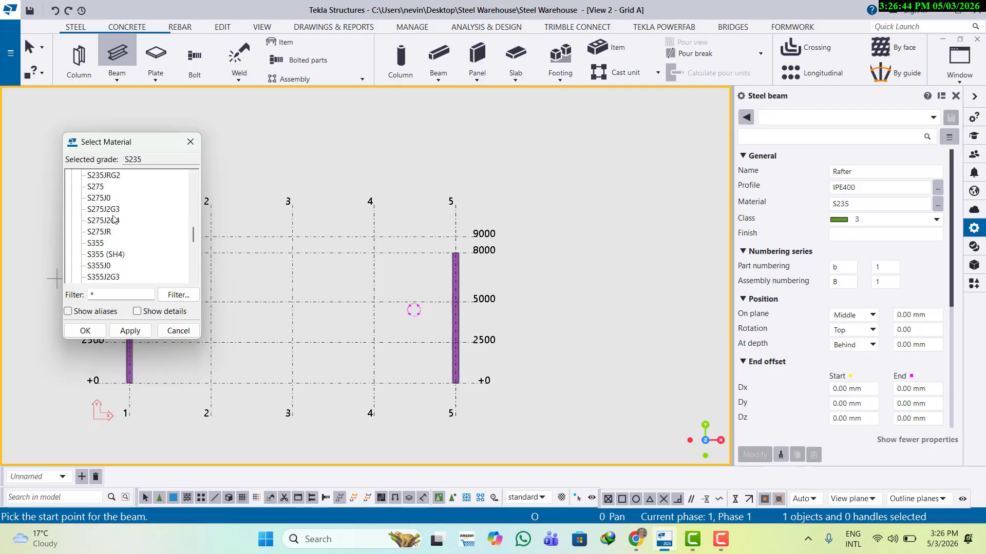
left_click(97, 187)
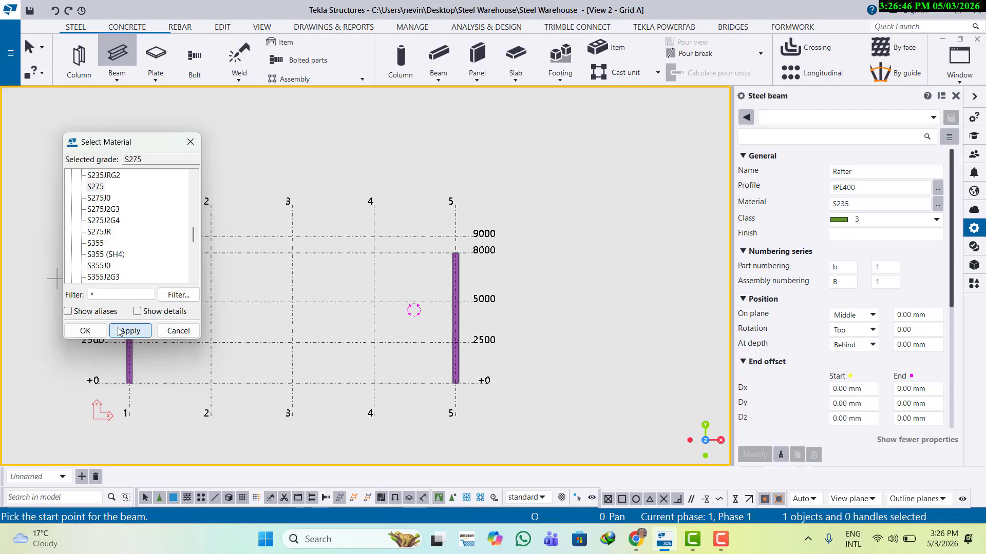
left_click(85, 330)
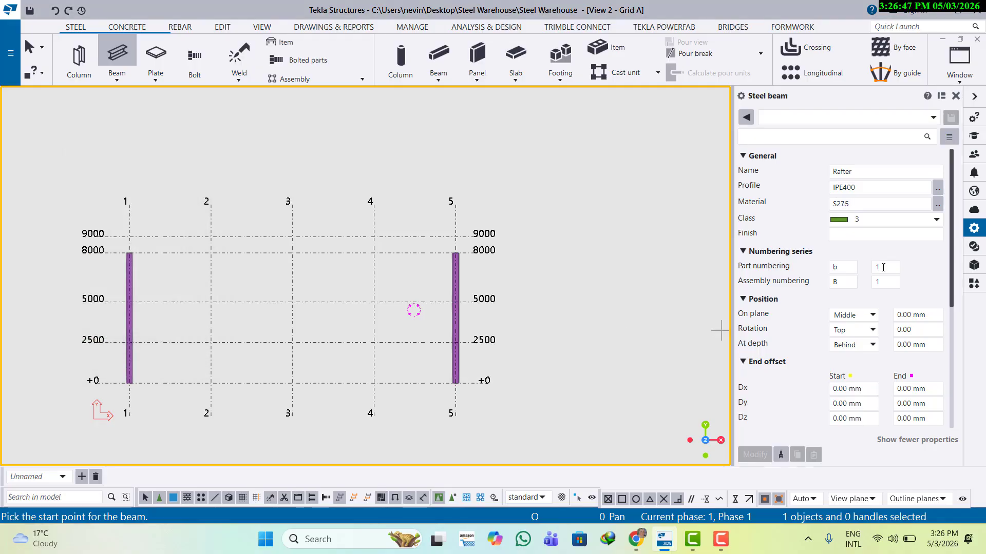
left_click(936, 221)
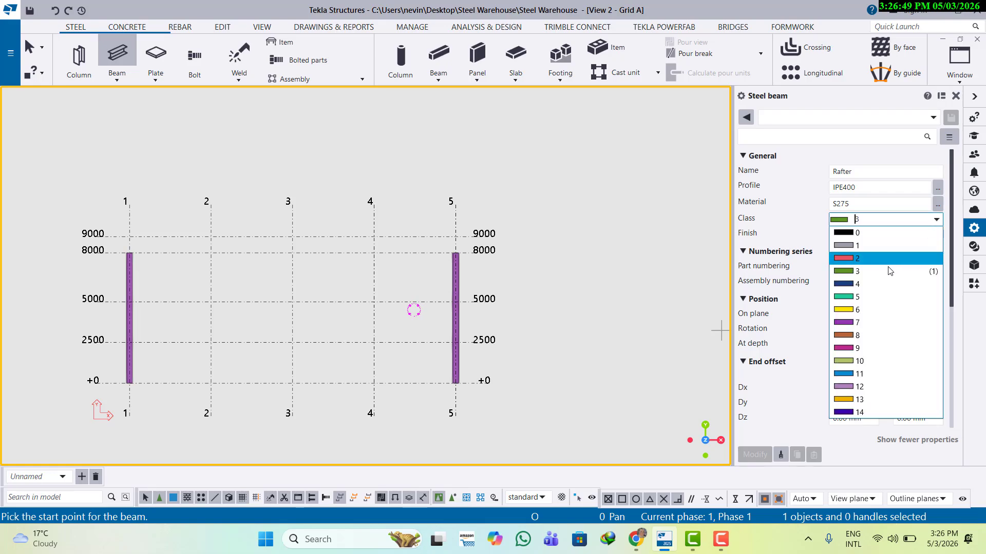
left_click(852, 258)
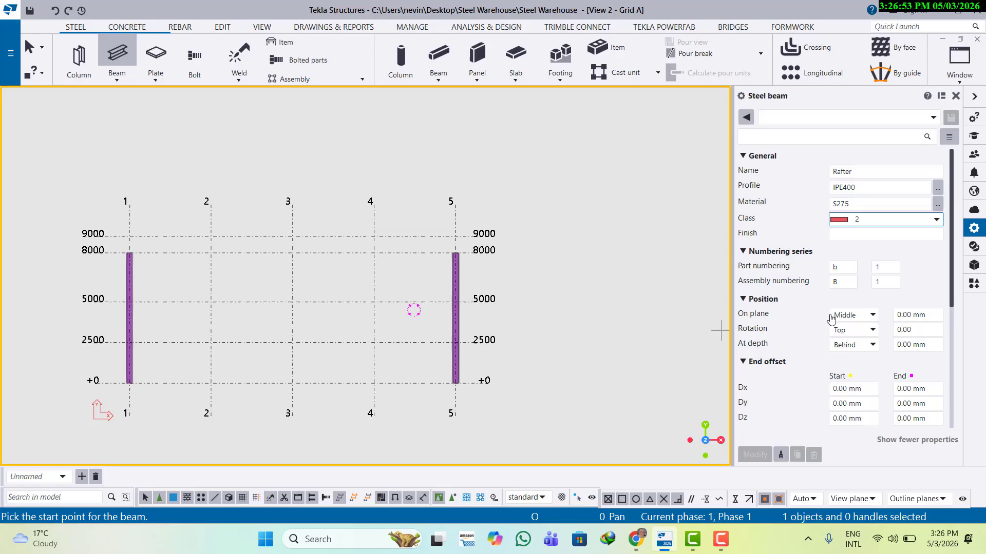
- Set the rafter's position to Left on plane, Front rotation and Middle at depth
left_click(872, 317)
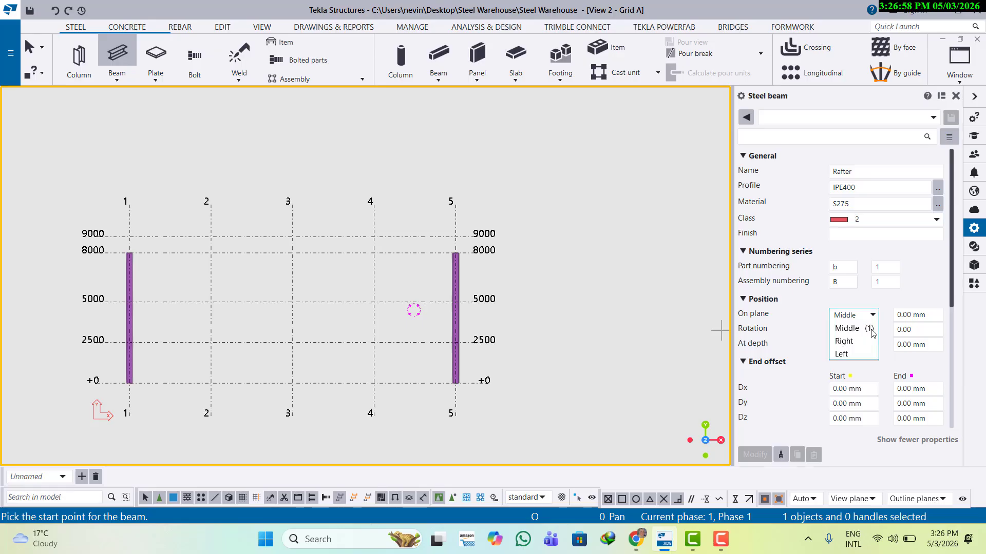
left_click(847, 355)
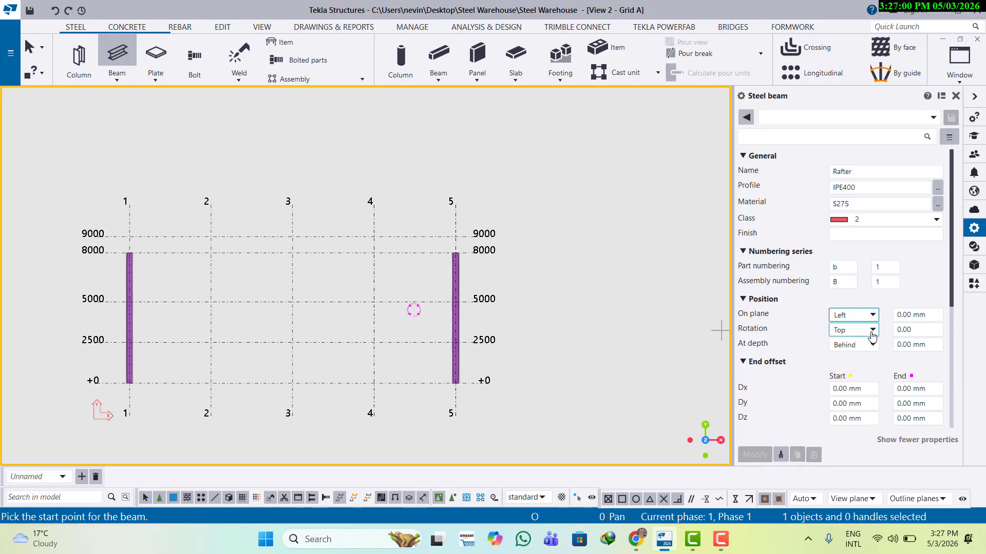
left_click(872, 332)
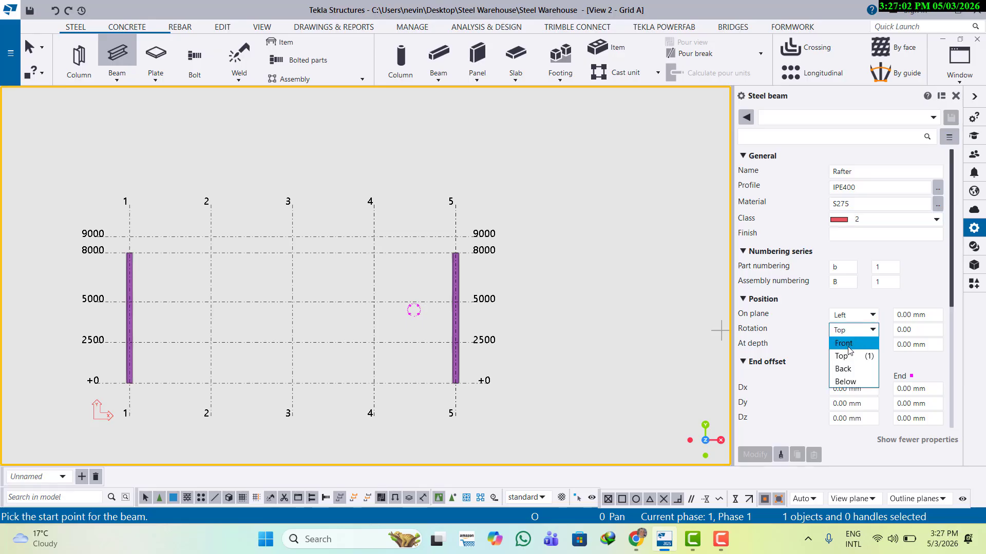
left_click(848, 344)
left_click(872, 345)
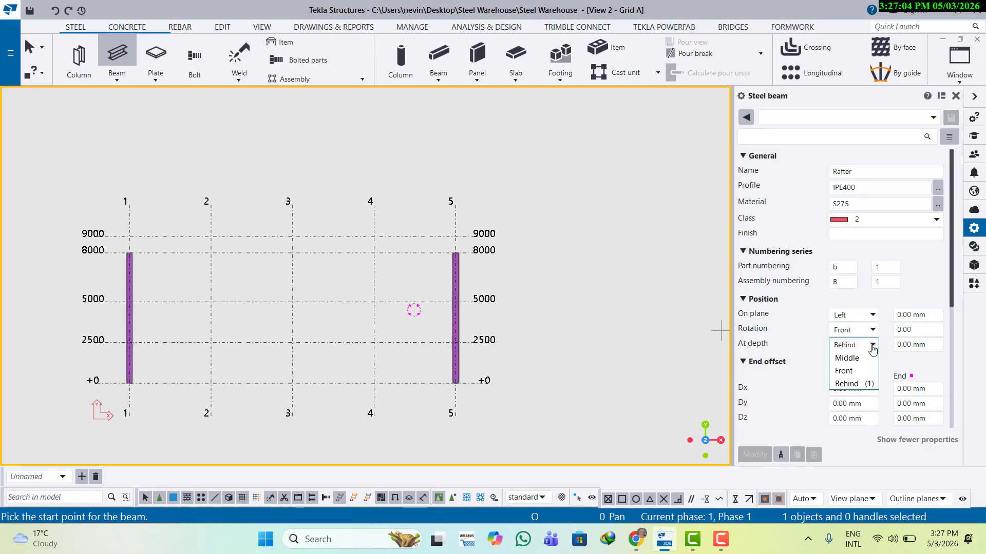
left_click(844, 358)
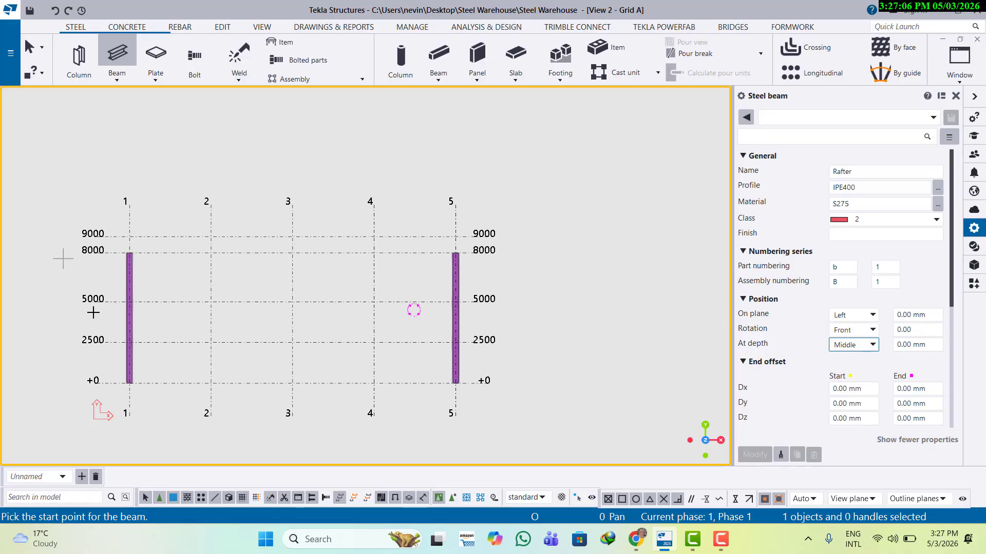
scroll(131, 251, "up", 3)
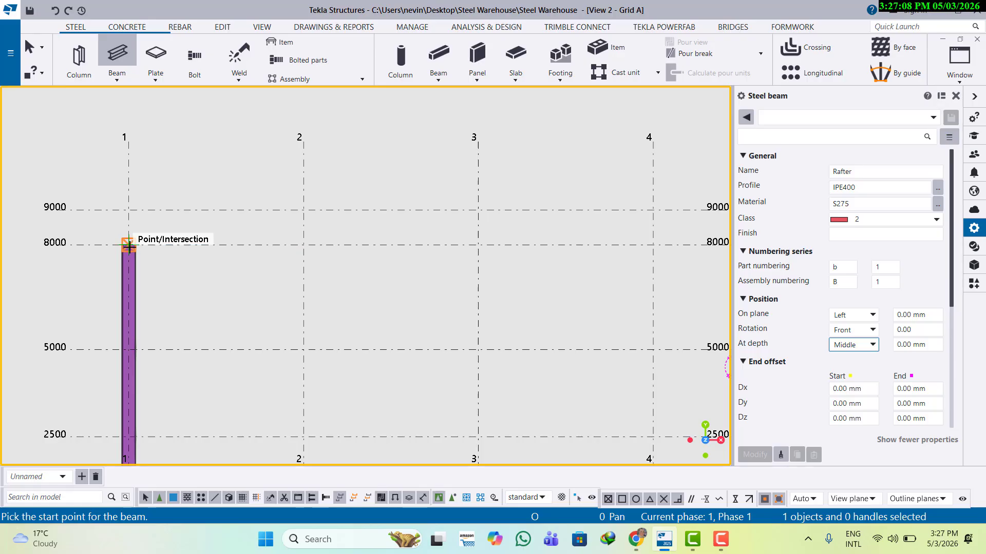
- Place a rafter from the column top at grid 1, level 8000, to the ridge at grid 3, level 9000
scroll(137, 242, "up", 2)
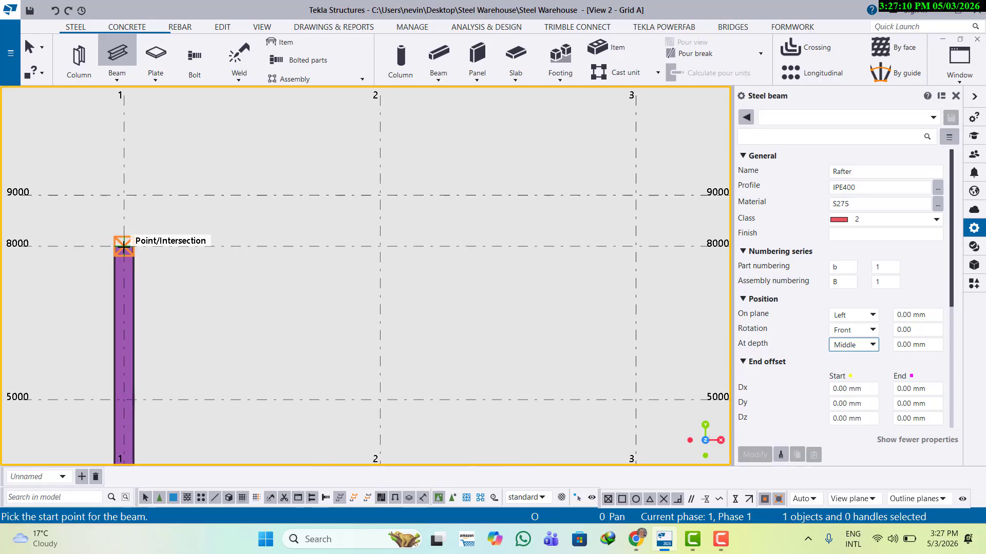
left_click(124, 245)
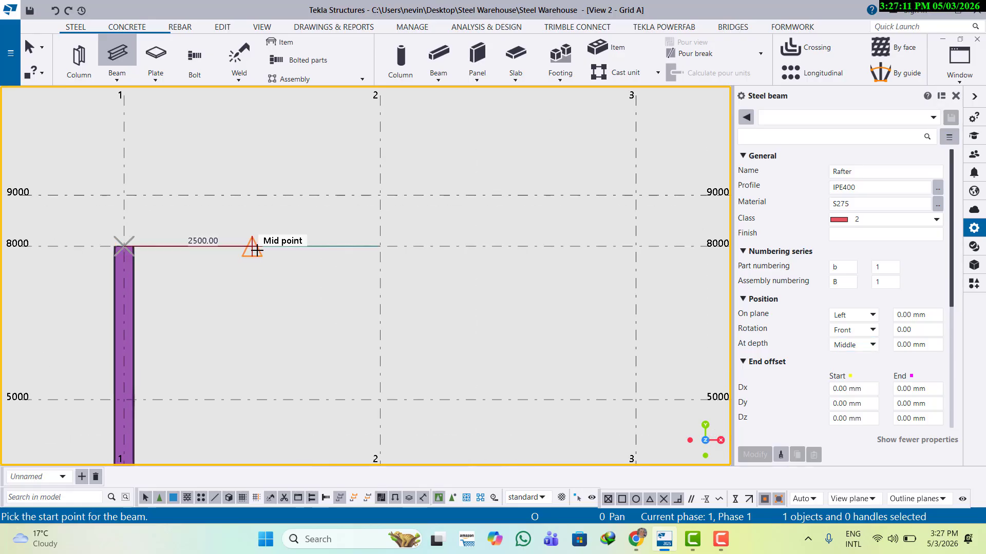
left_click(635, 195)
scroll(621, 242, "down", 3)
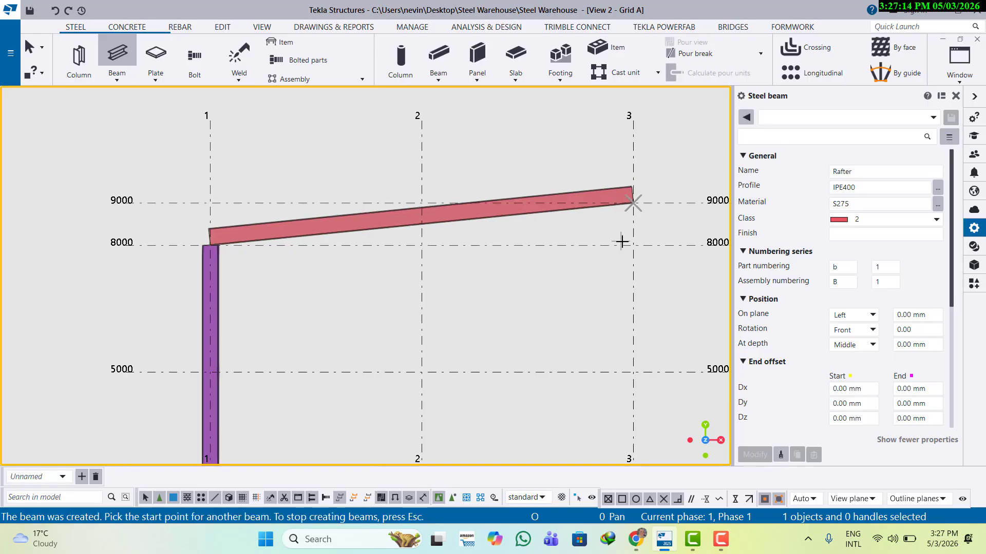
- Place the opposite rafter from the column top at grid 5, level 8000, to the ridge at grid 3, then finish creating beams
middle_click_drag(623, 245, 235, 250)
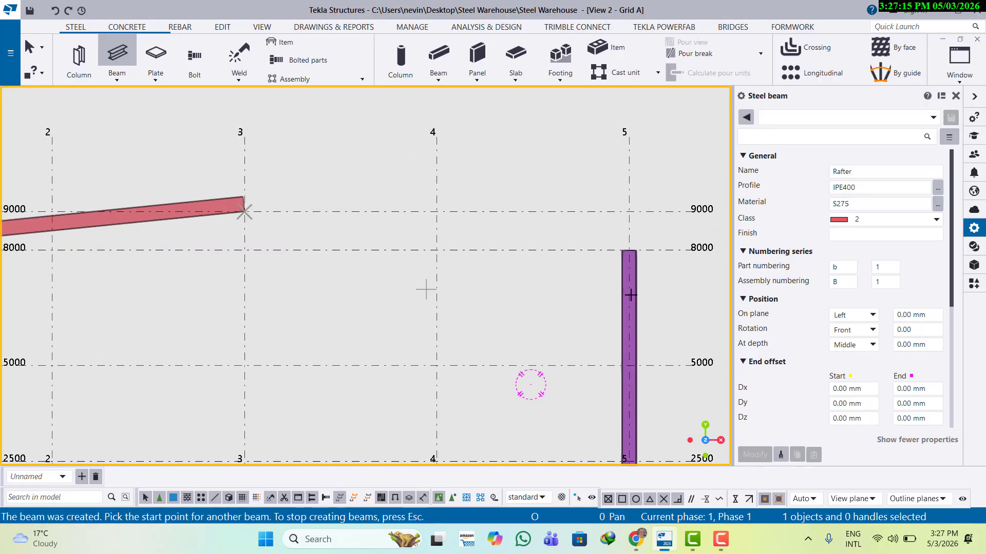
left_click(628, 250)
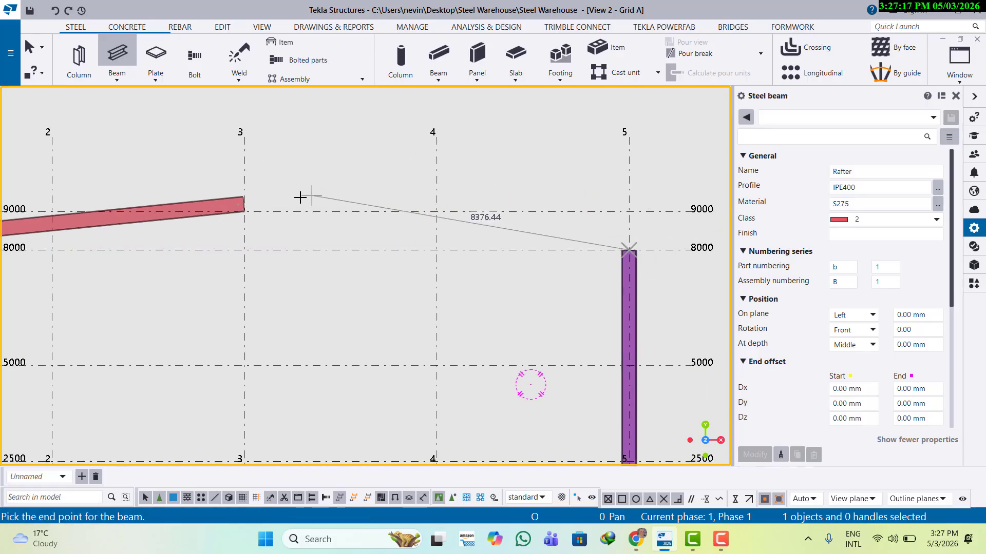
left_click(245, 211)
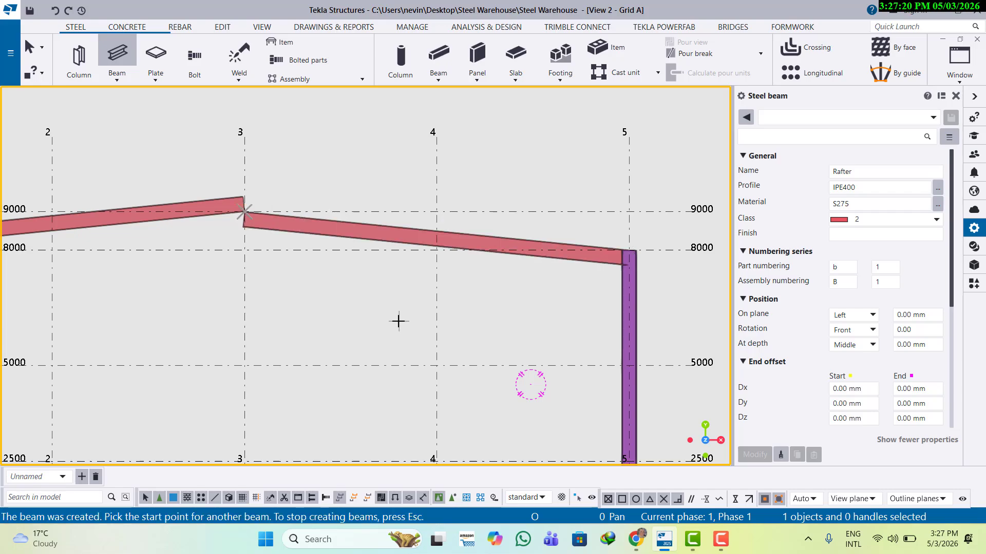
key("Escape")
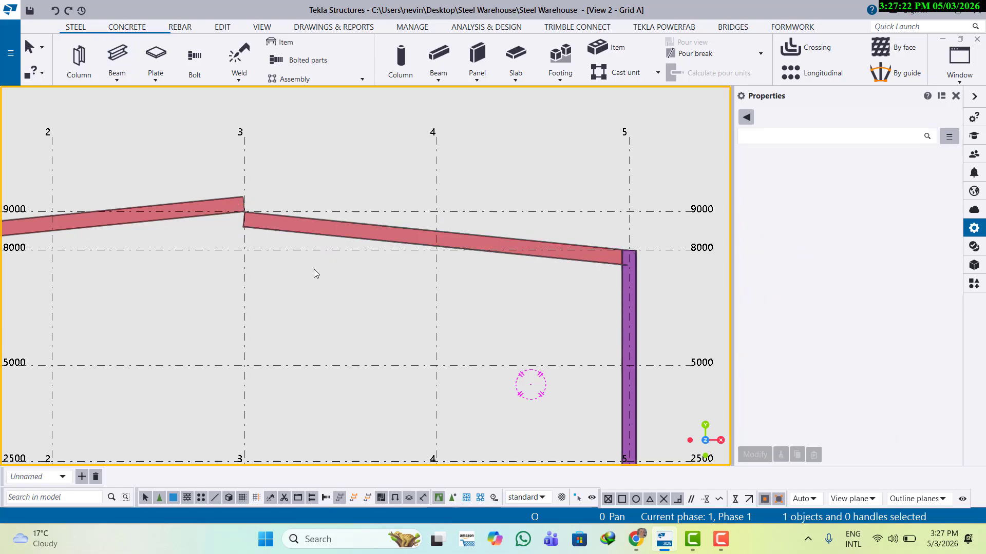
- Set the On plane position of the rafter between grids 1 and 3 to Right and apply the modification
scroll(359, 242, "up", 2)
scroll(267, 226, "down", 2)
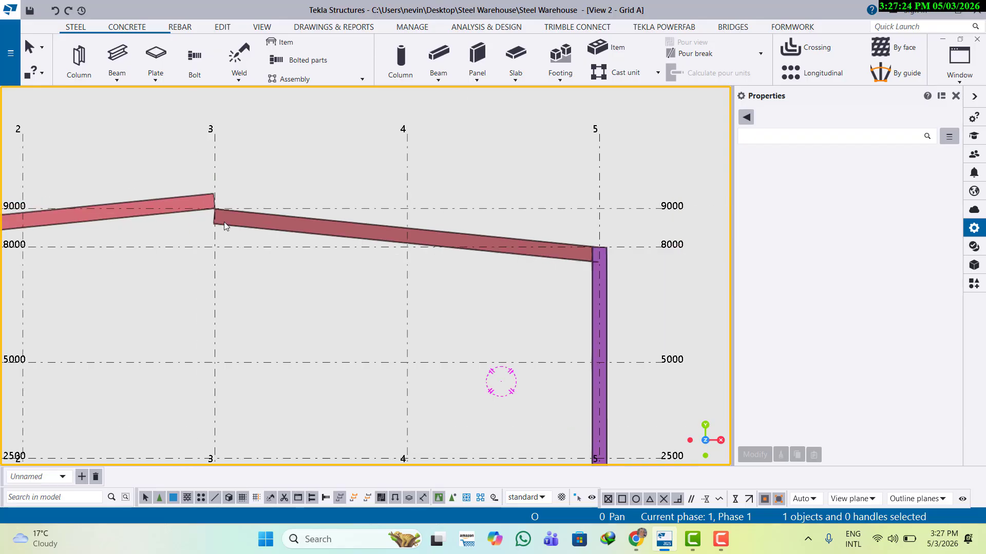
scroll(224, 222, "down", 2)
scroll(209, 211, "up", 2)
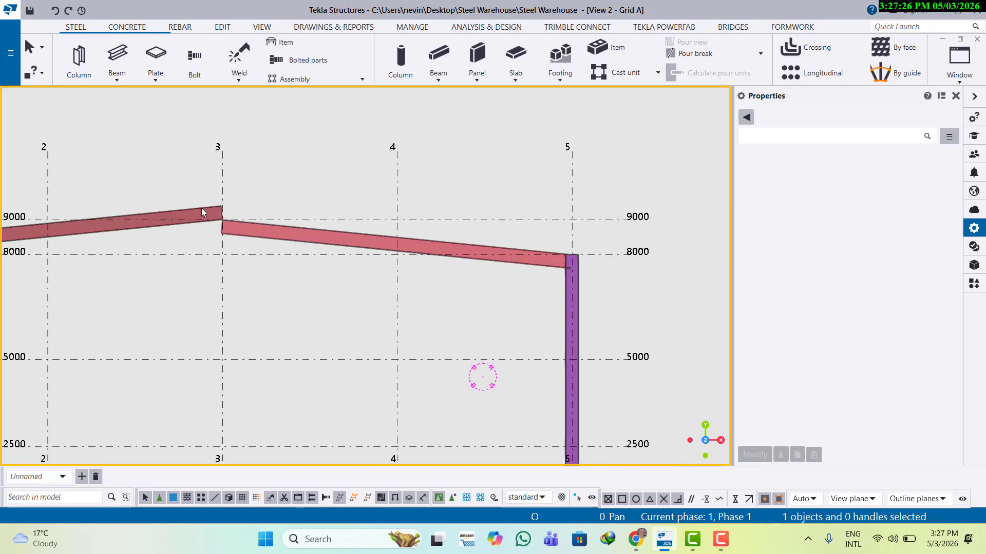
left_click(201, 208)
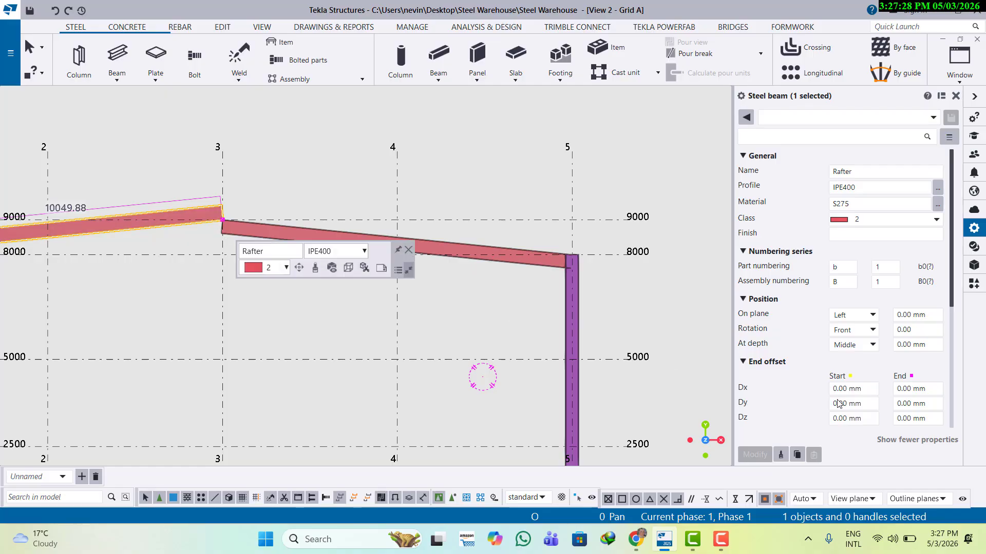
left_click(873, 316)
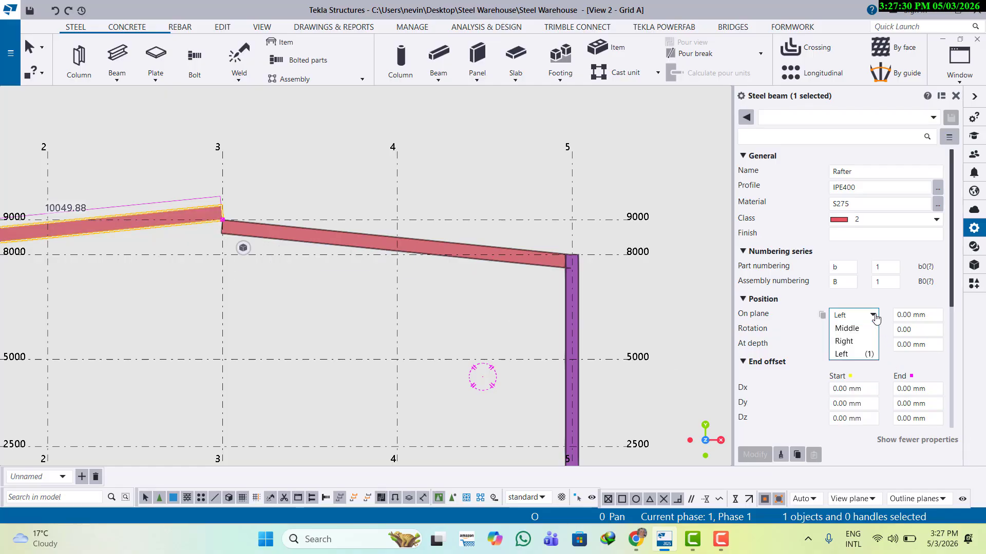
left_click(844, 341)
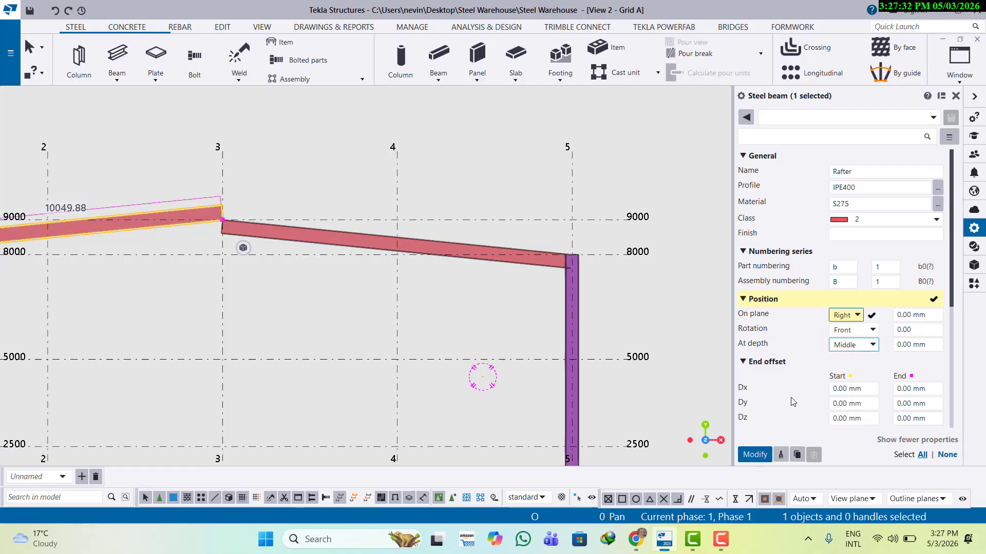
left_click(754, 455)
scroll(363, 259, "down", 1)
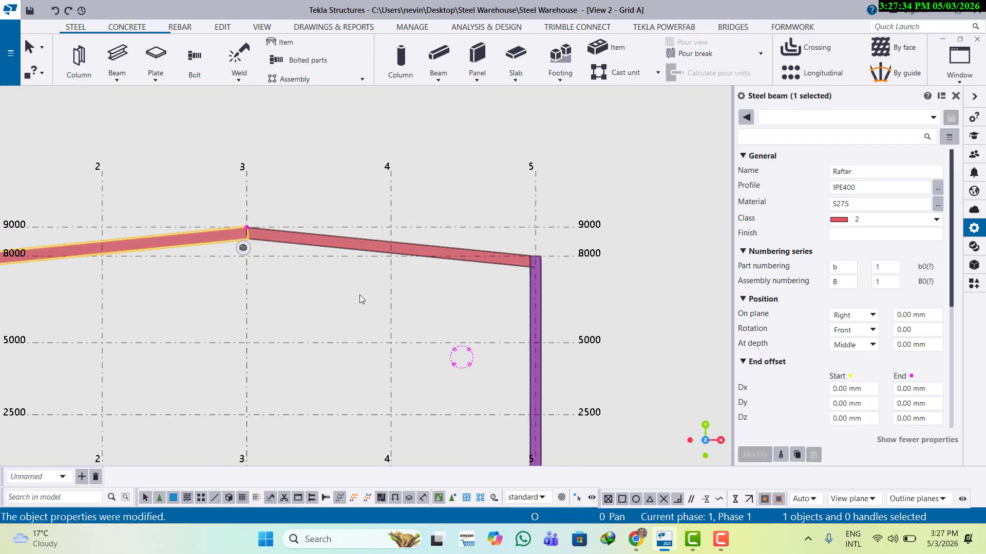
left_click(358, 296)
- Inspect the frame's eaves and ridge in the Grid A view, both in plane and in 3D
scroll(260, 293, "down", 2)
middle_click_drag(319, 281, 482, 264)
scroll(291, 281, "up", 1)
scroll(275, 273, "up", 2)
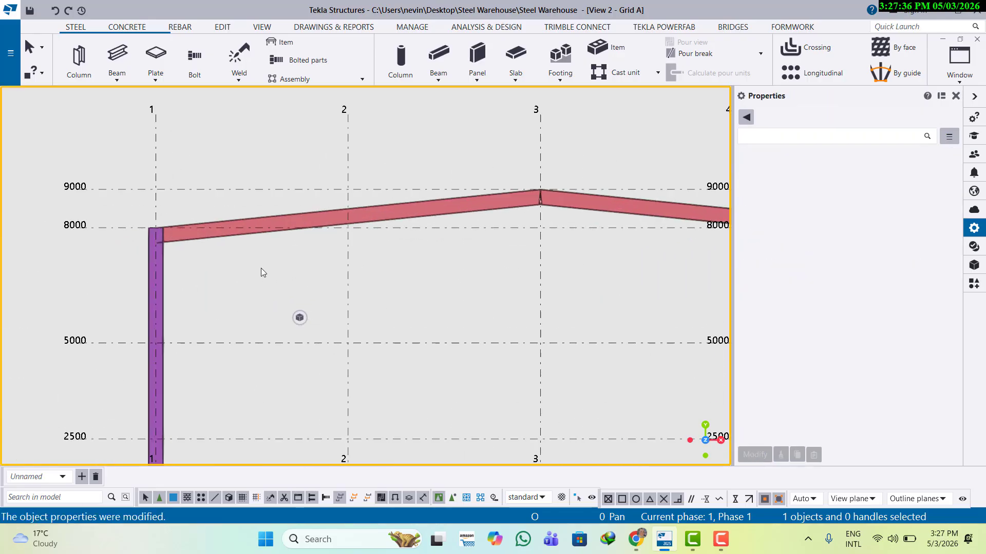
key("ctrl+p")
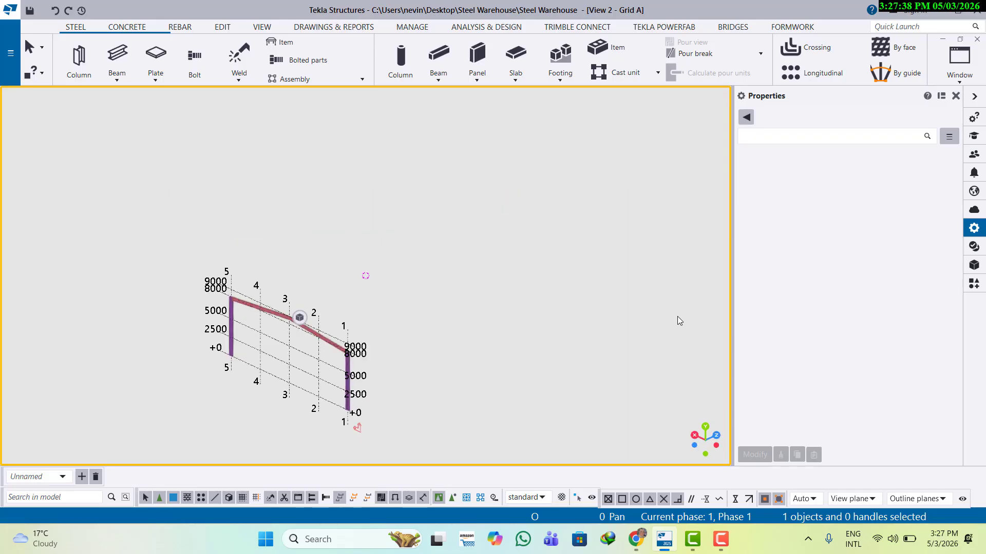
key("ctrl+p")
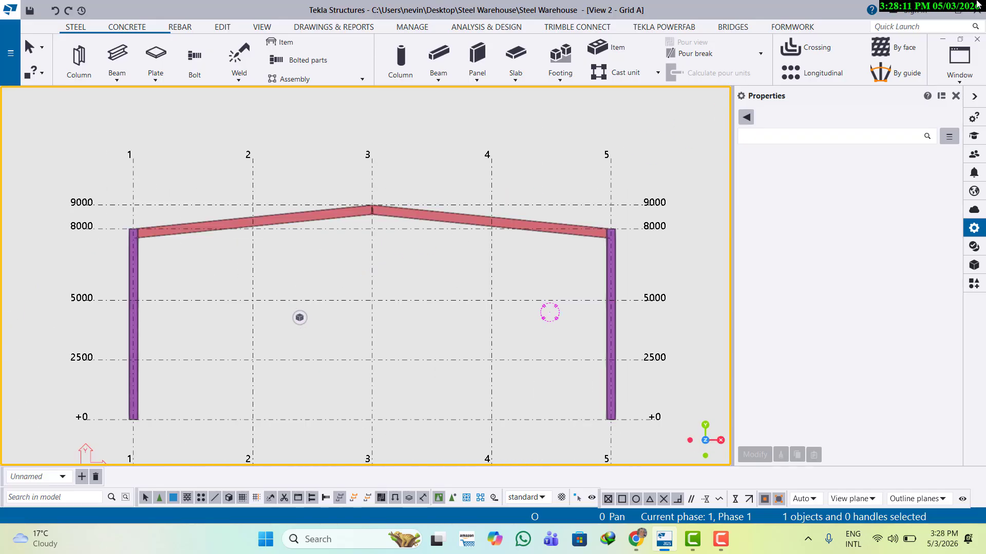
- Switch to the View 1 - 3d view and inspect the Grid A rafters against the columns in 3D
left_click(959, 64)
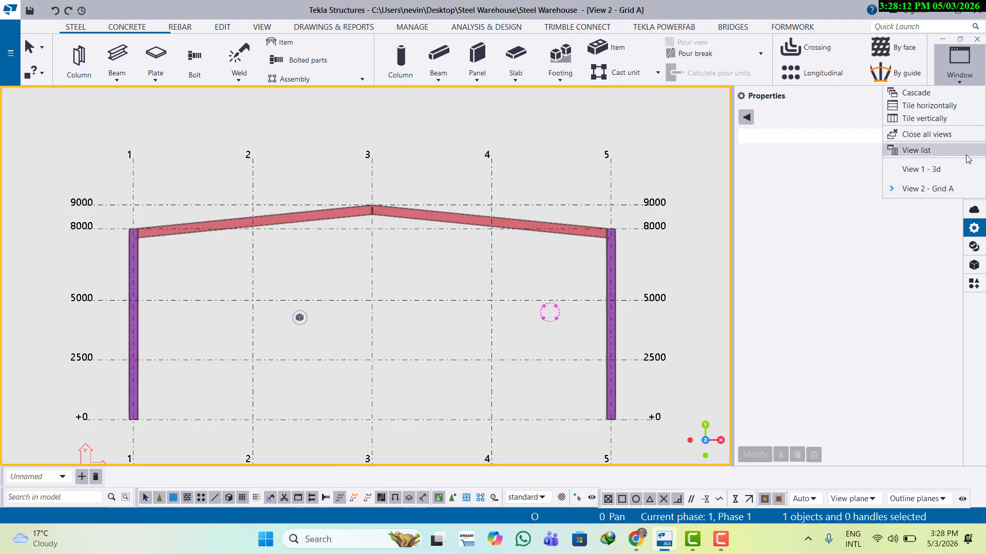
left_click(939, 170)
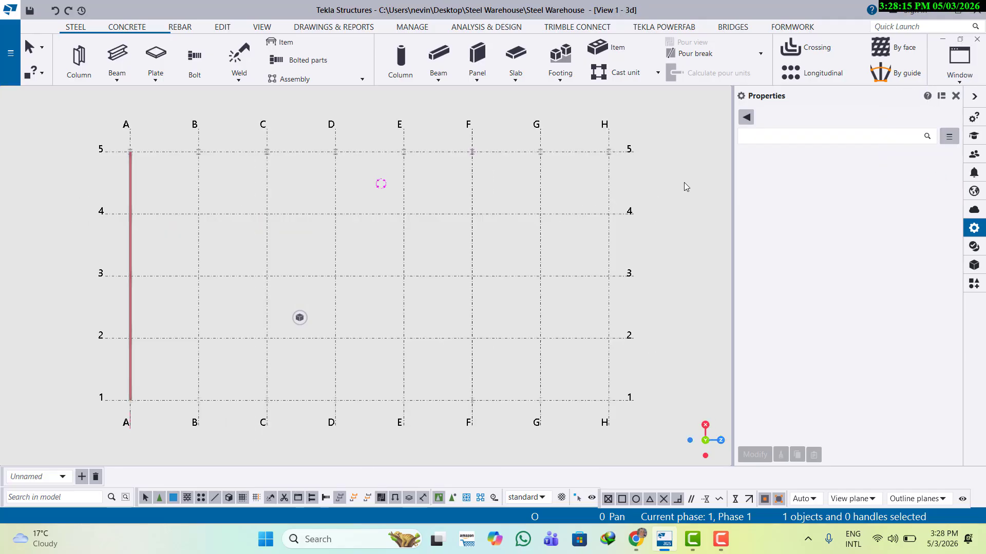
key("ctrl+p")
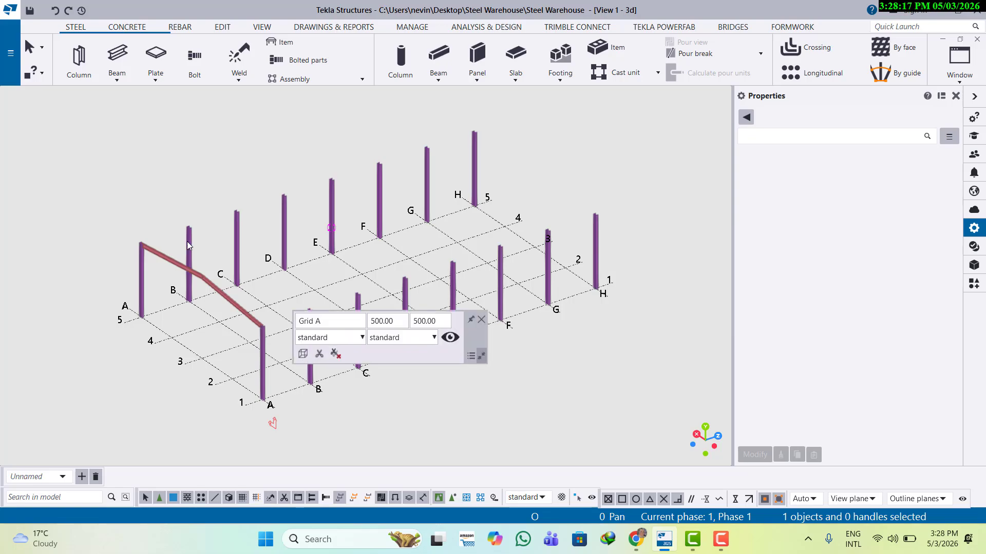
scroll(200, 286, "up", 10)
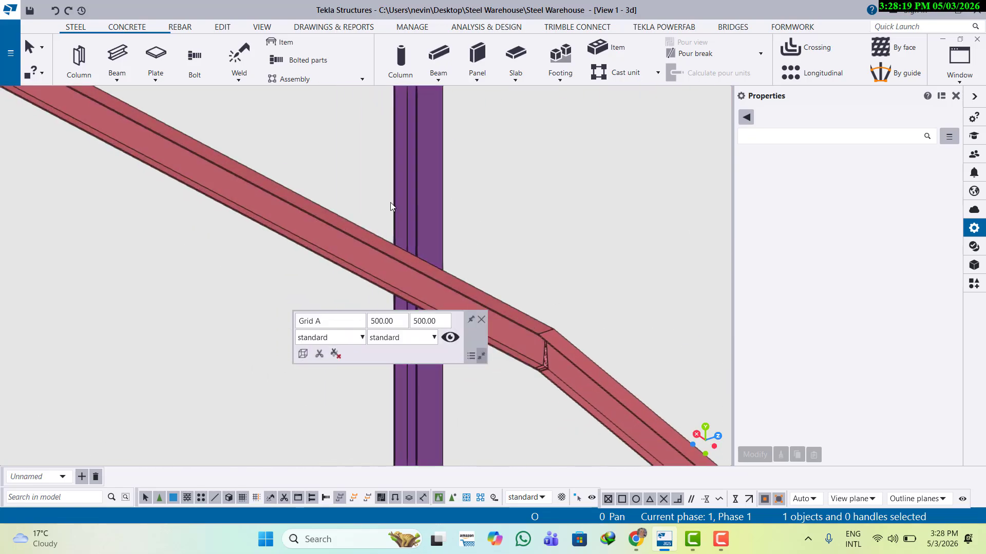
scroll(343, 211, "down", 5)
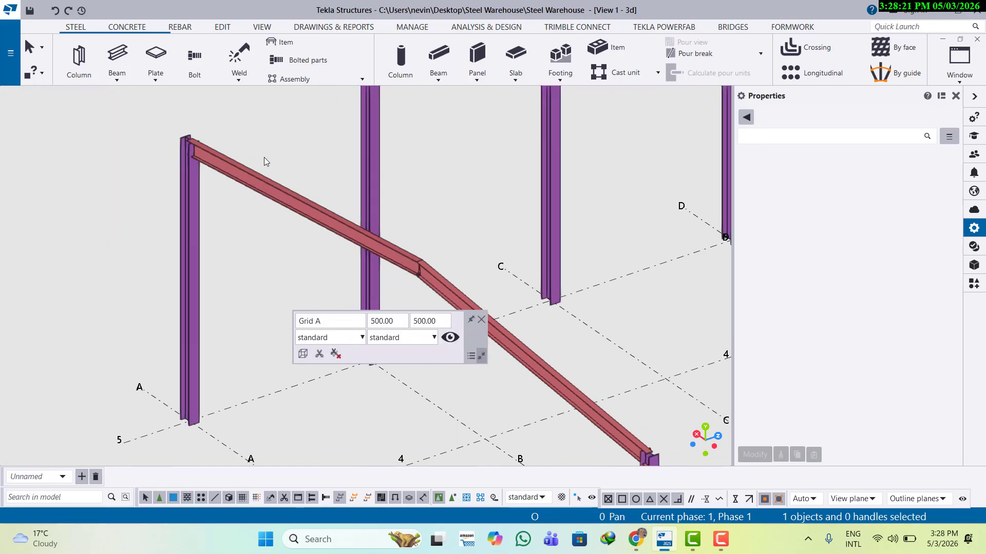
scroll(430, 299, "down", 2)
middle_click_drag(535, 295, 212, 256)
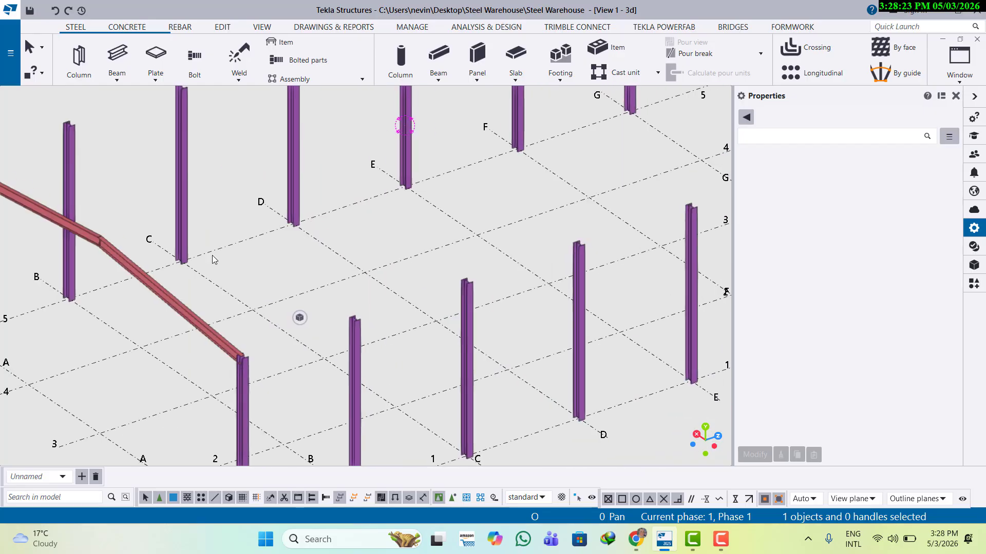
scroll(309, 269, "down", 2)
scroll(121, 220, "up", 2)
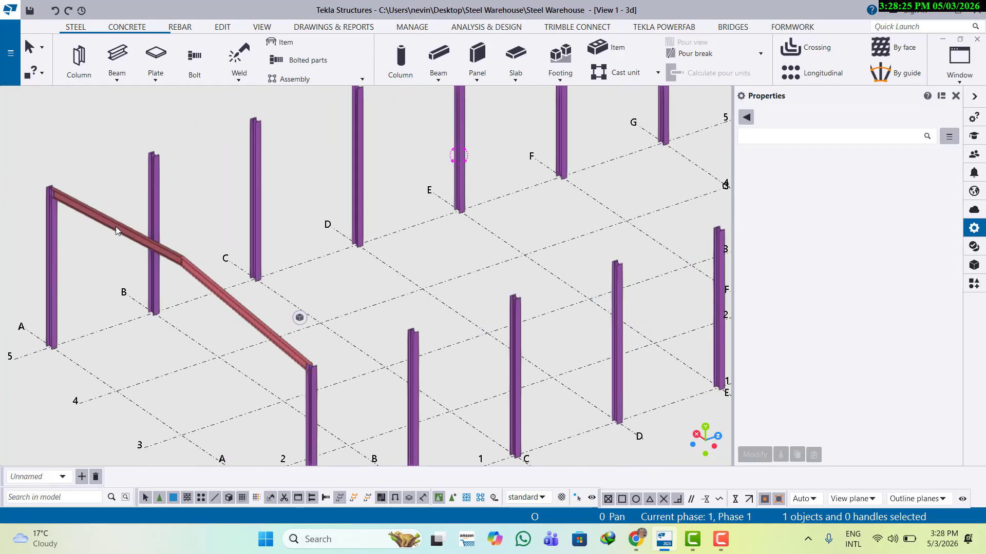
- Select both Grid A rafters, show the view in plan, and set the work plane to the model origin in View 1 - 3d
left_click(115, 227)
left_click(270, 332, "ctrl")
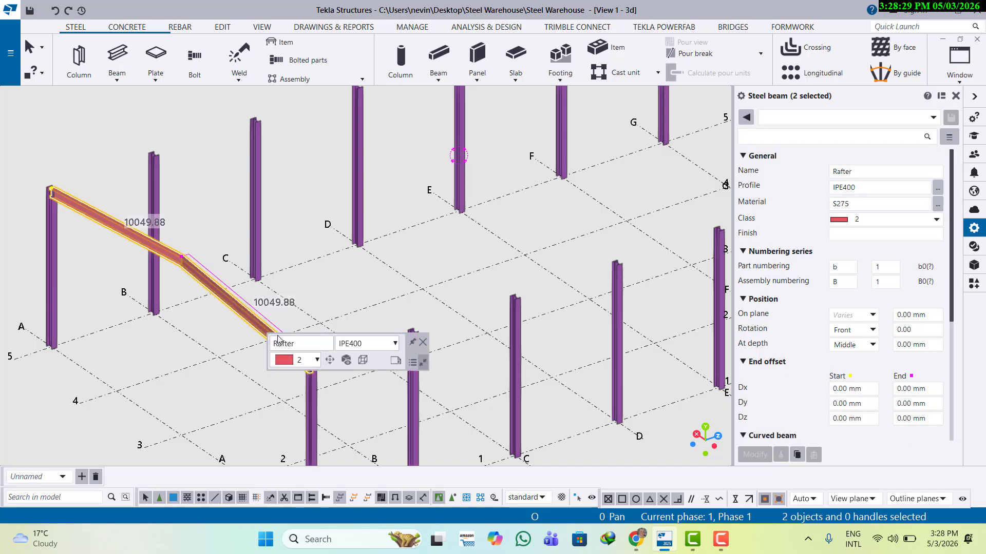
key("ctrl+p")
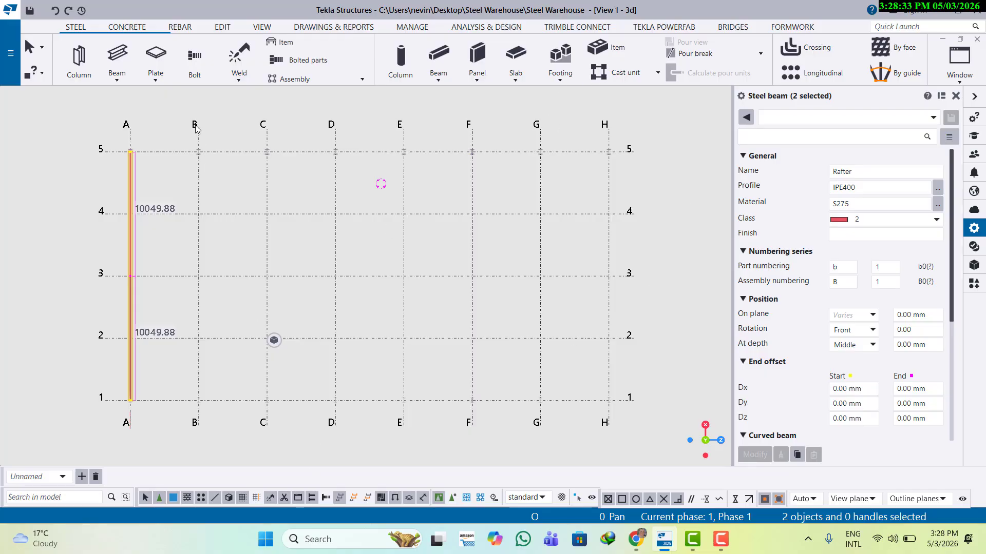
left_click(262, 27)
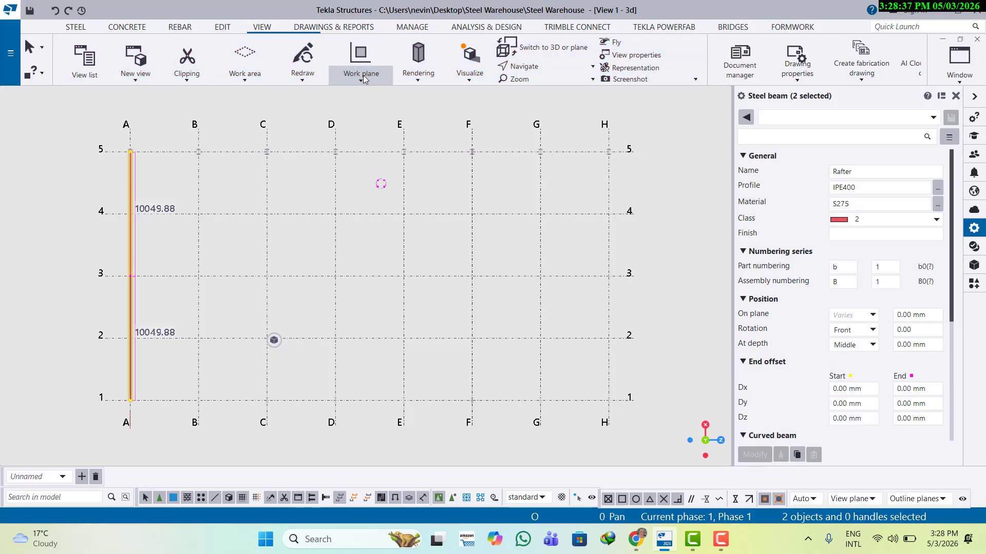
left_click(360, 70)
left_click(376, 303)
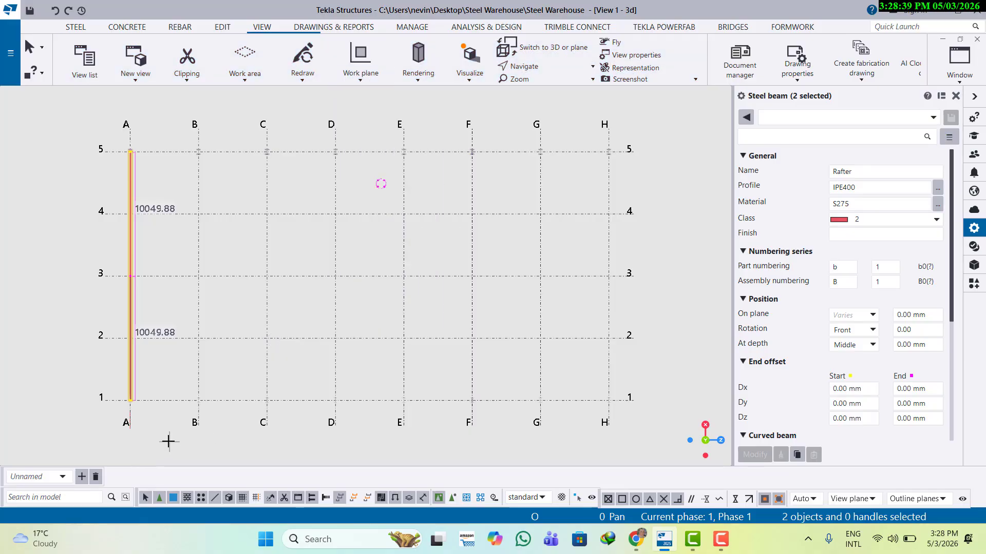
left_click(200, 458)
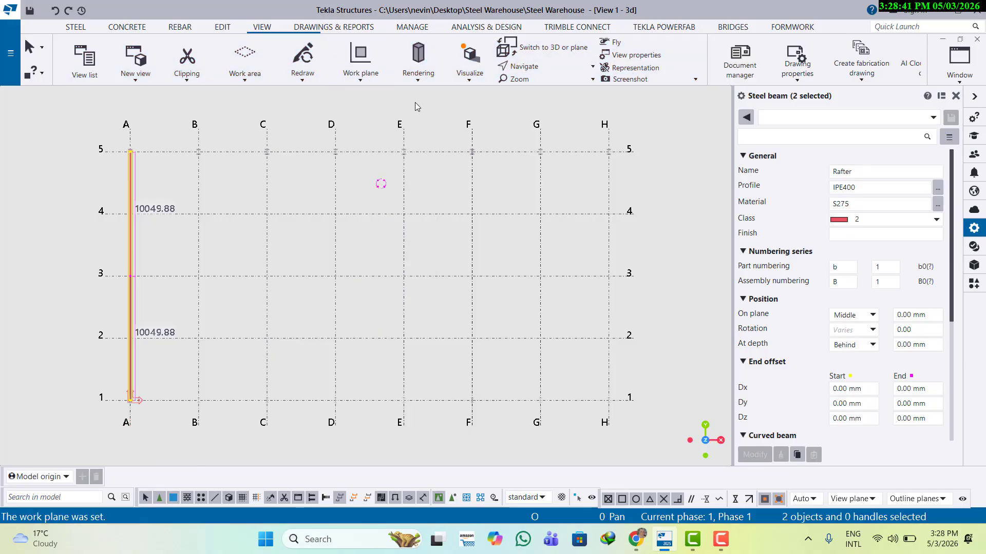
- Start a linear copy of the two rafters, clear the previous values, and pick a dX of 5500 mm from grid A to grid B
left_click(222, 27)
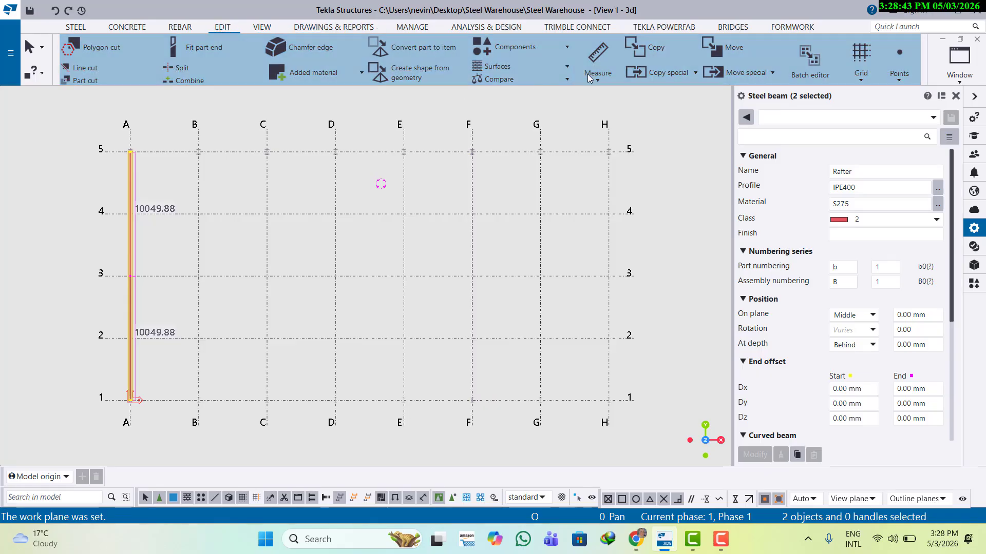
left_click(661, 77)
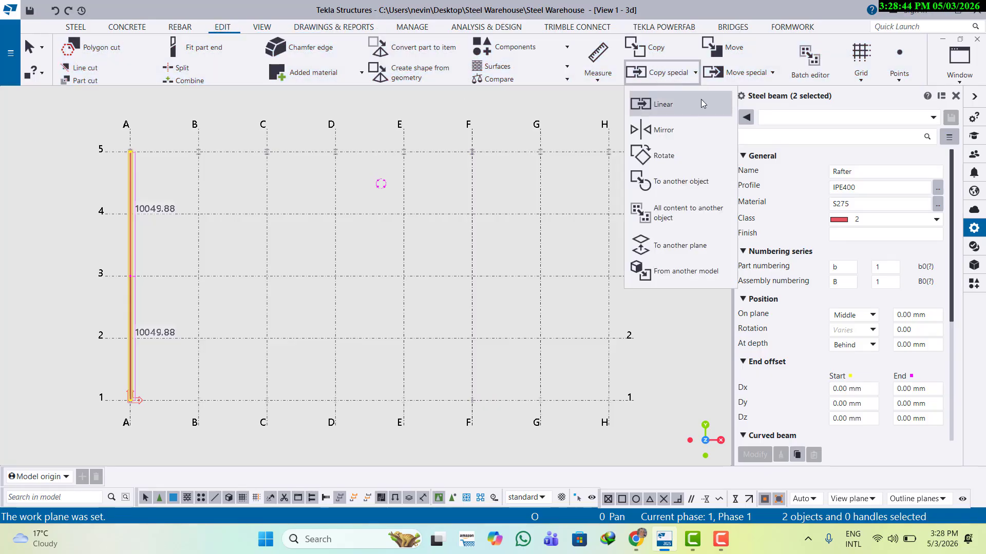
left_click(671, 109)
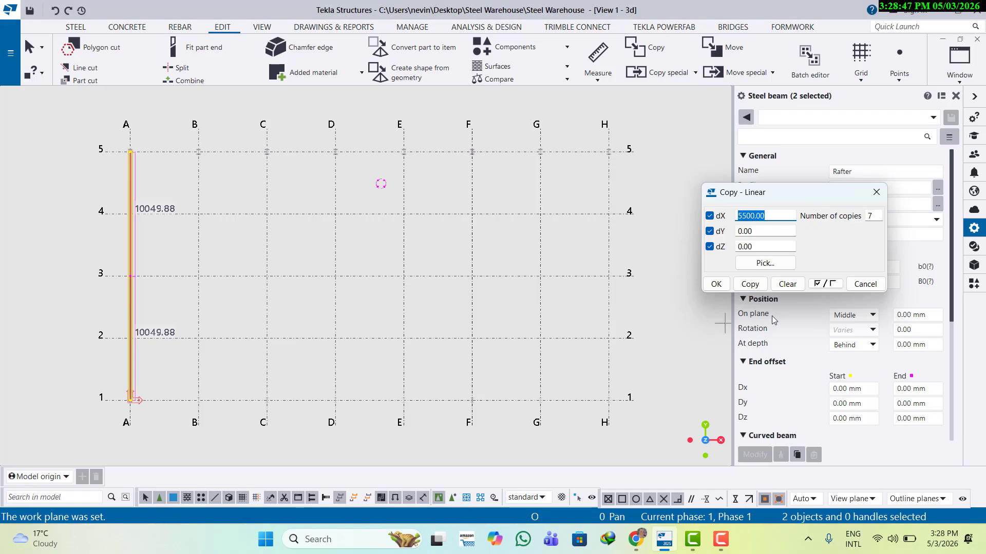
left_click(789, 284)
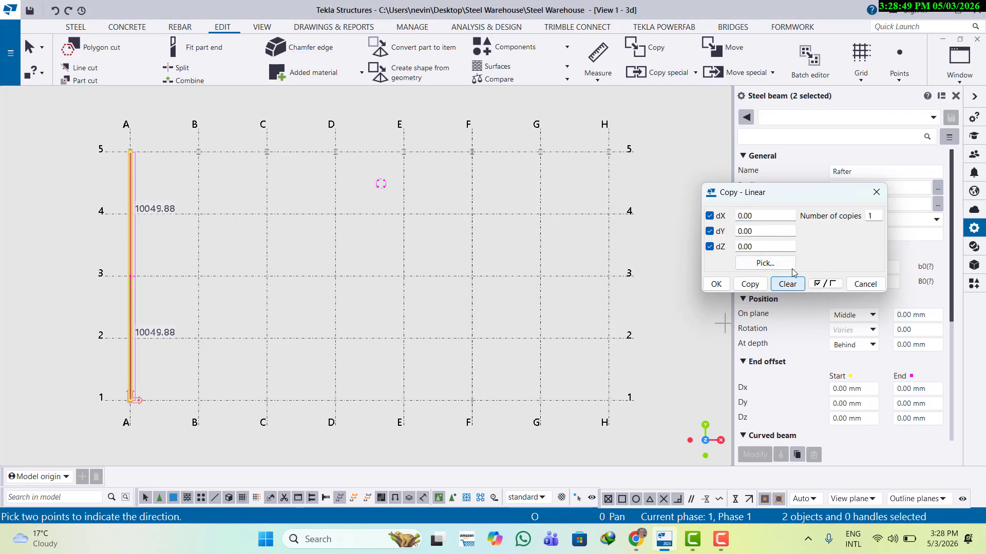
left_click(133, 421)
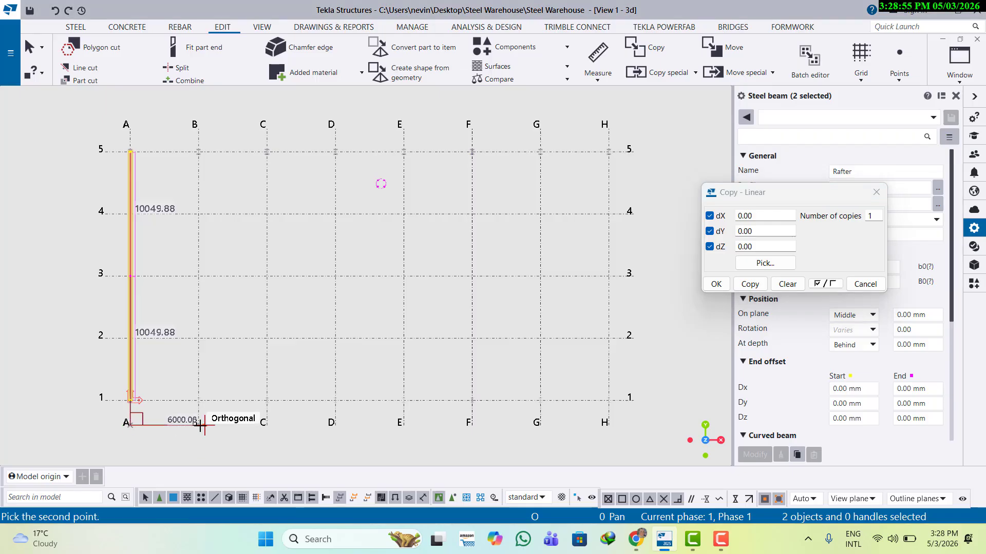
scroll(201, 424, "up", 3)
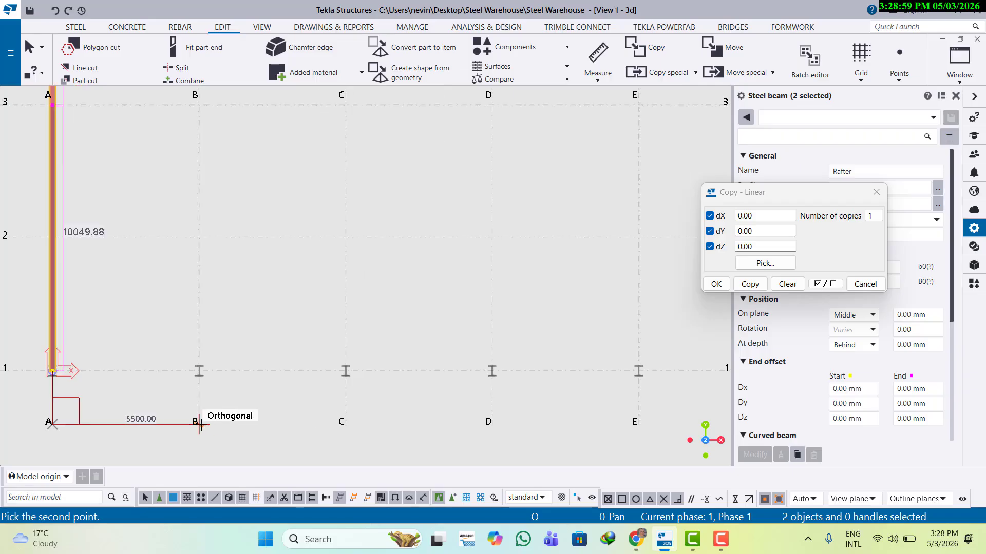
left_click(199, 424)
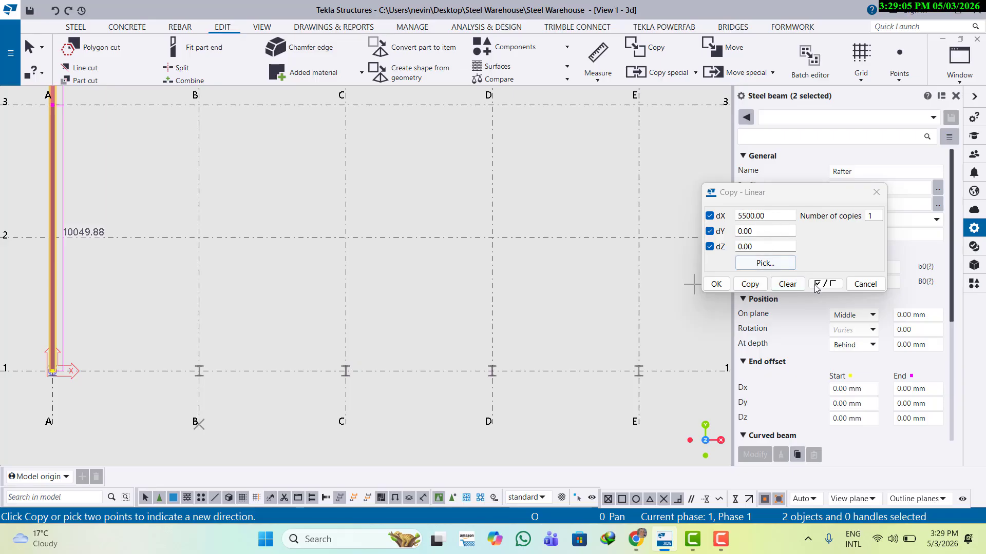
- Make 7 linear copies of the Grid A rafters at 5500 mm spacing in X, and view the copied frames in 3D
left_click_drag(878, 216, 864, 216)
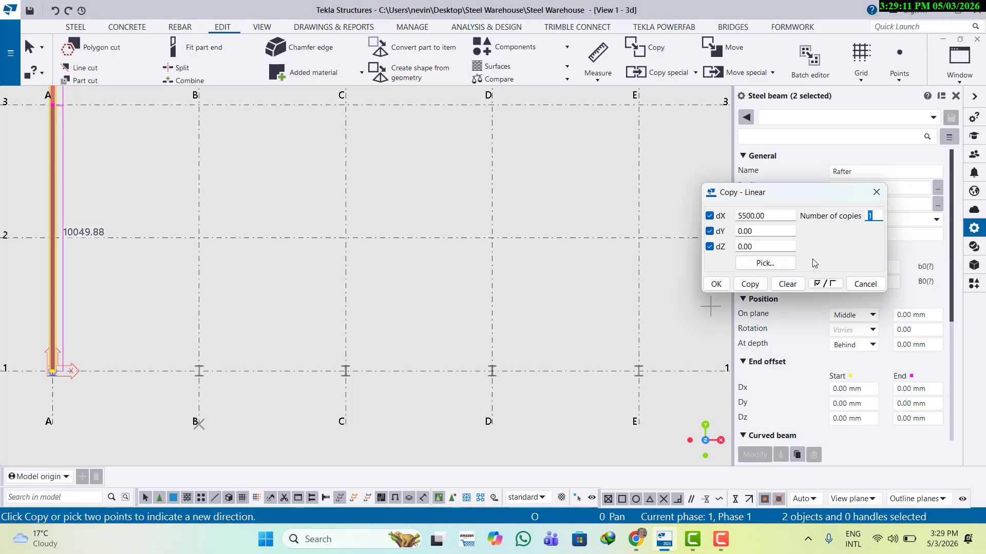
type("7")
left_click(750, 284)
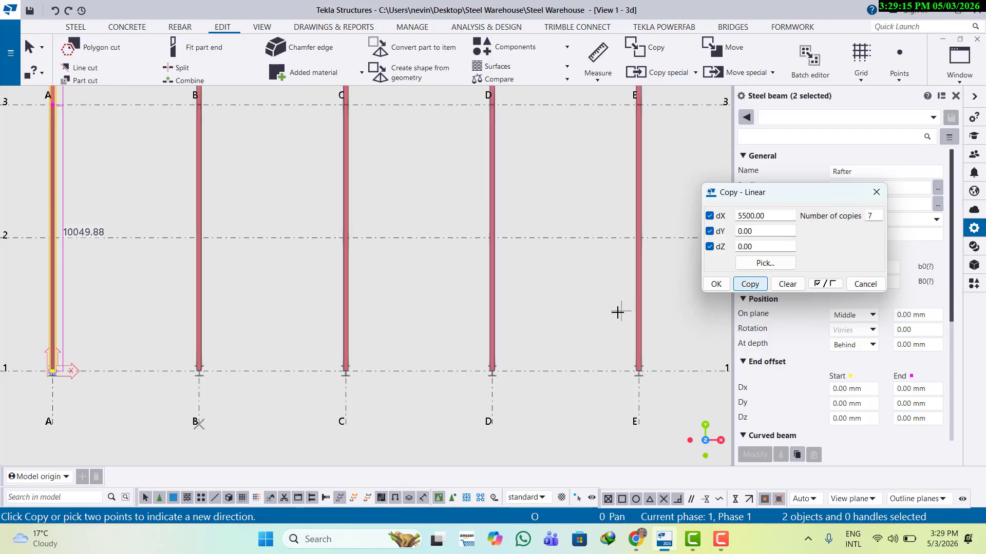
scroll(619, 311, "down", 5)
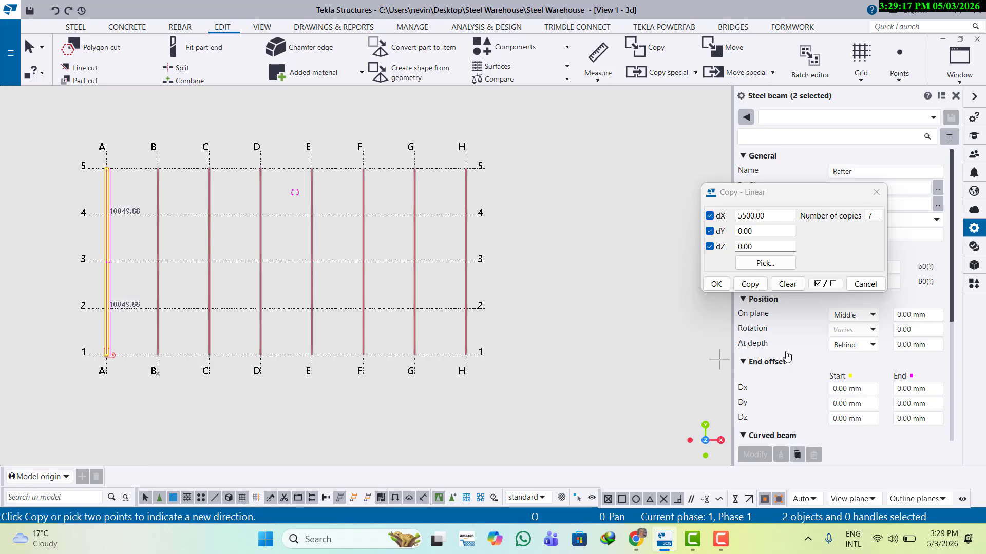
left_click(716, 284)
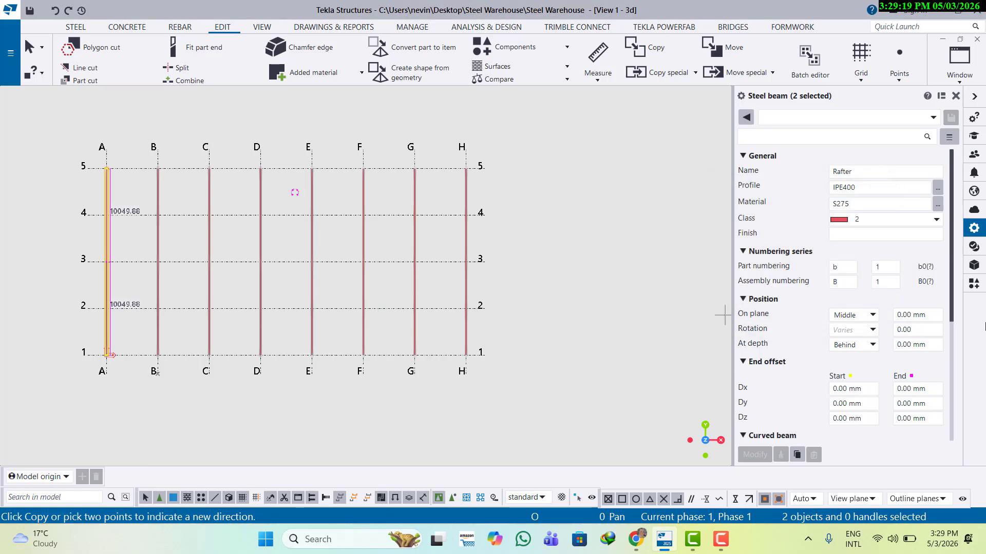
key("ctrl+p")
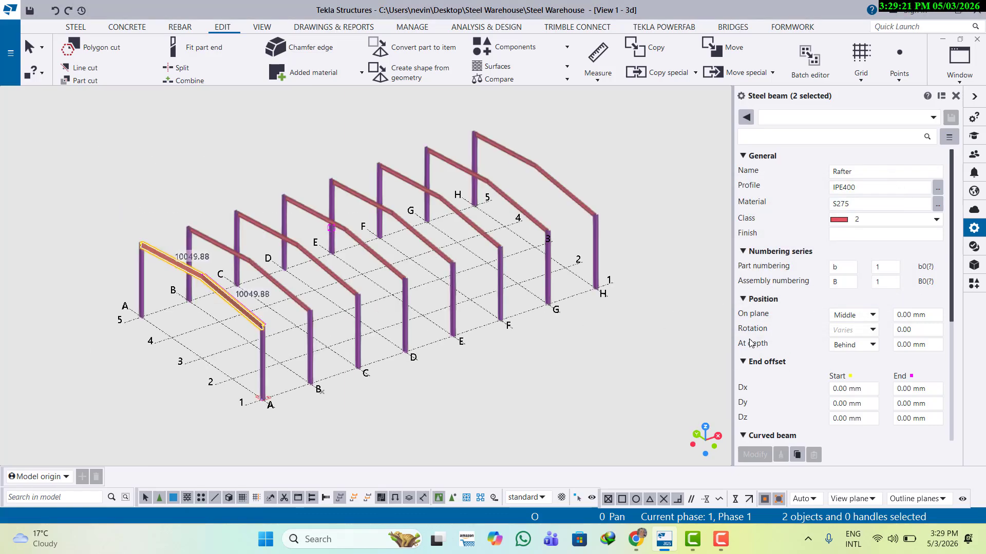
scroll(478, 256, "up", 7)
scroll(373, 299, "down", 3)
middle_click_drag(312, 325, 531, 306)
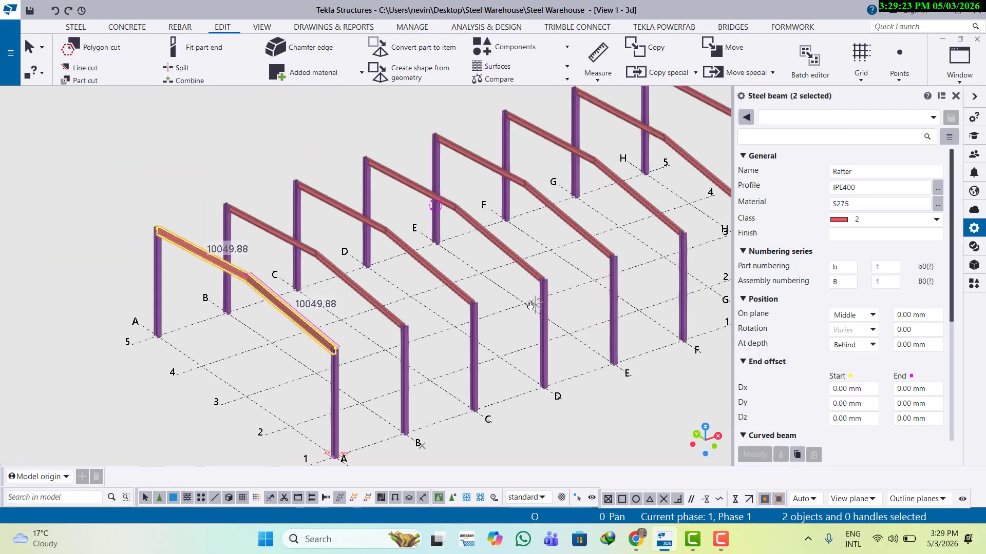
left_click(116, 152)
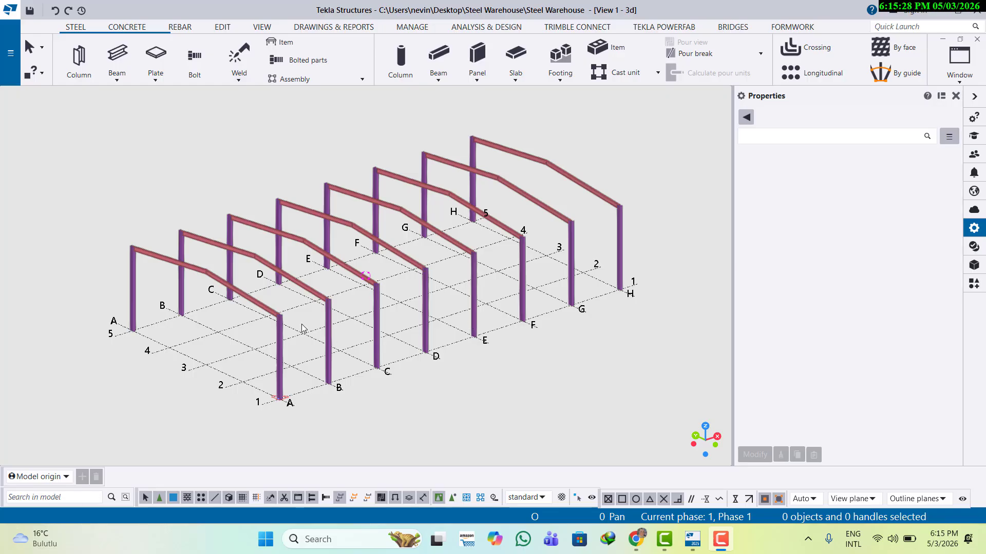
- Show the model in plan, start a new steel column, and name it End Gable Column
left_click(470, 409)
key("ctrl+p")
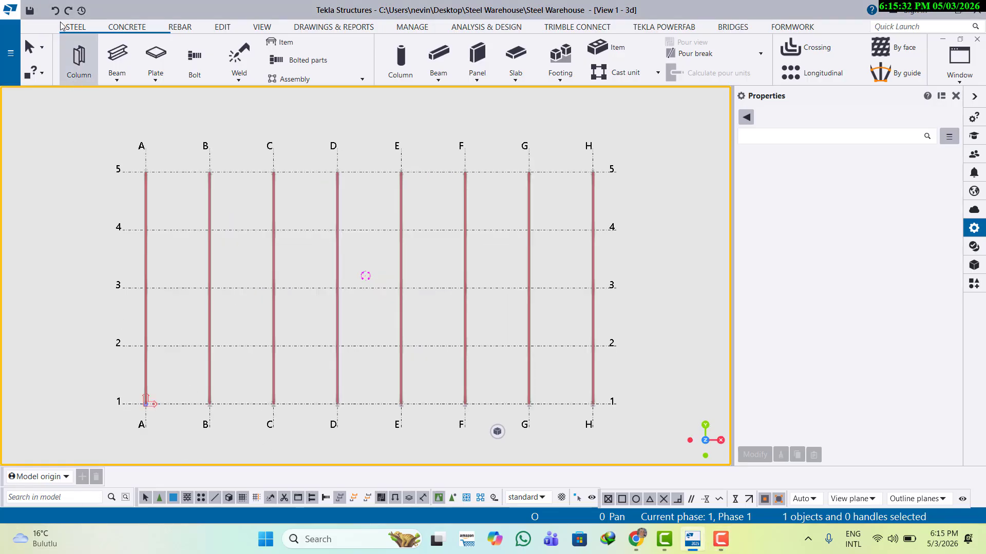
left_click(79, 58)
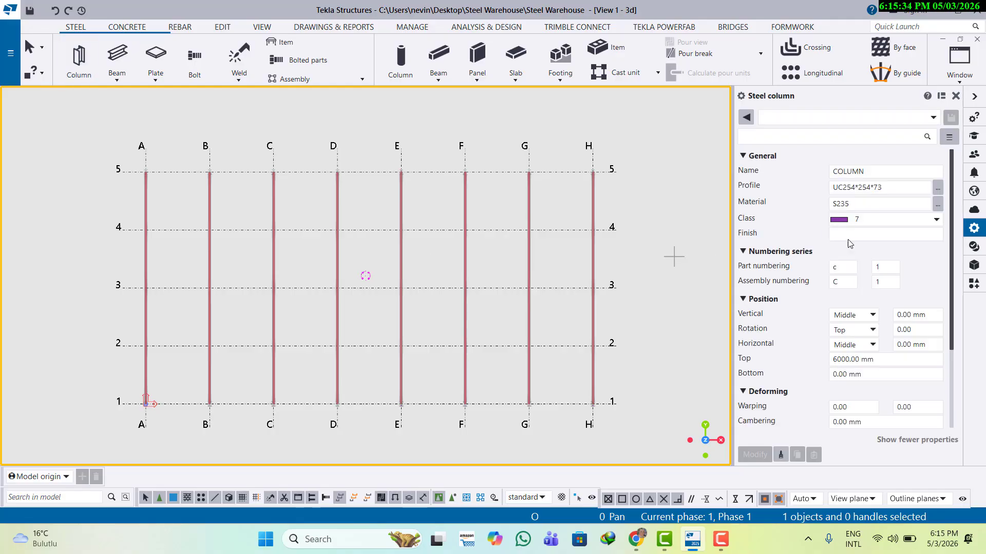
left_click_drag(873, 172, 813, 174)
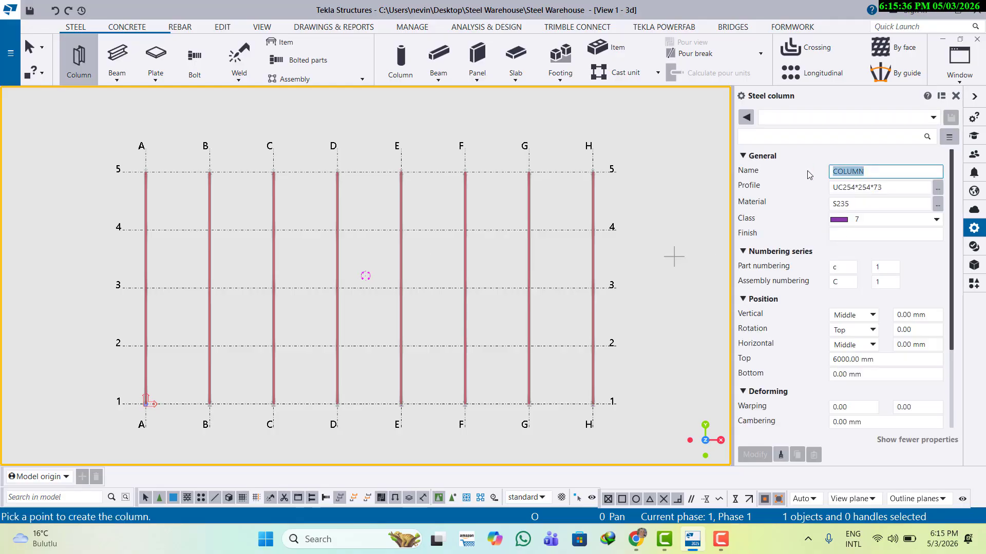
key("Caps_Lock")
key("Caps_Lock")
type("E")
key("Caps_Lock")
type("nd")
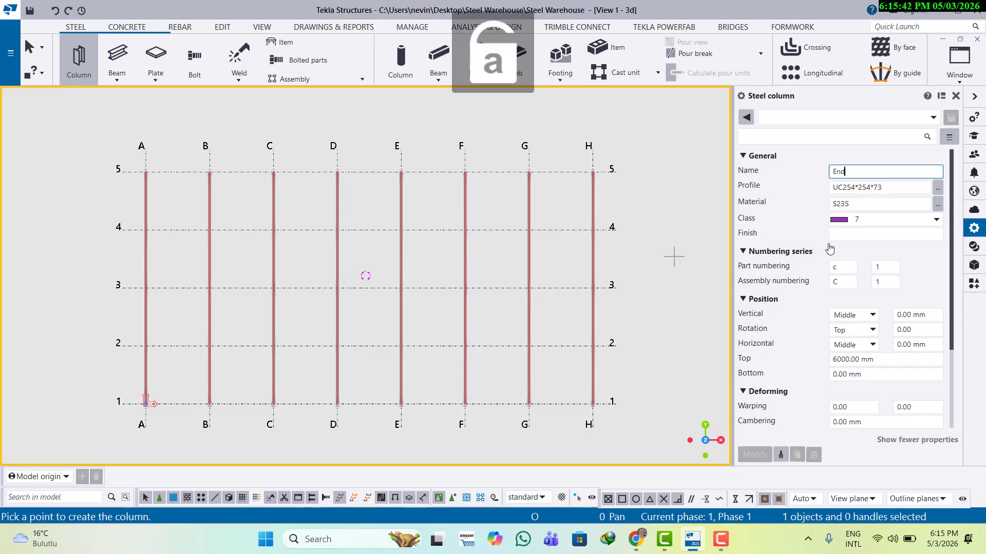
key("Caps_Lock")
type("G")
key("Caps_Lock")
type("able")
key("Caps_Lock")
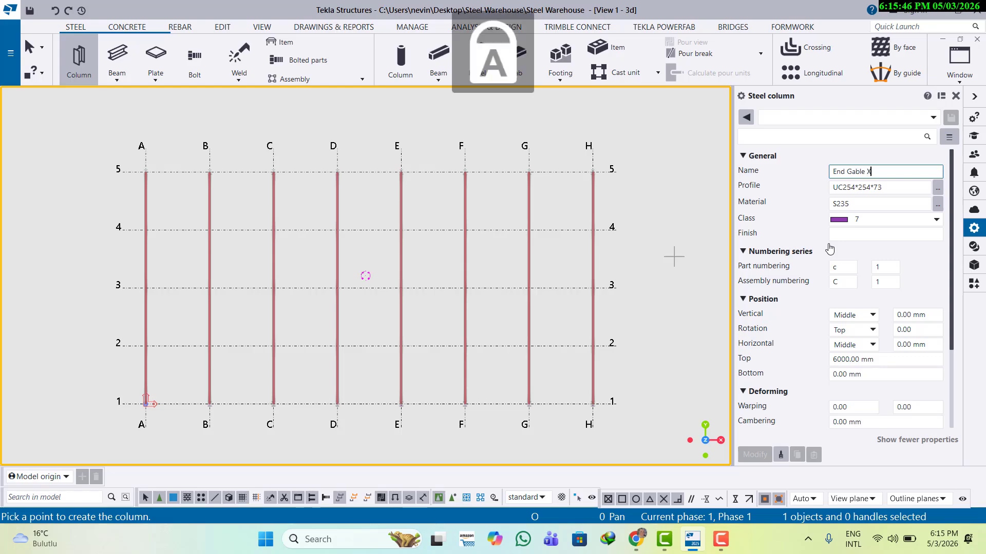
type("X")
key("BackSpace")
type("C")
key("Caps_Lock")
type("olu")
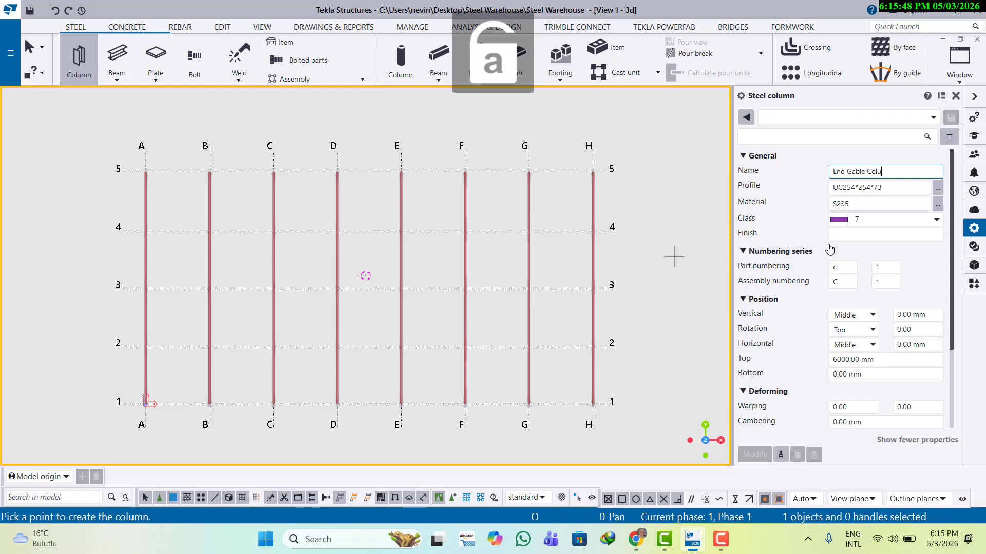
type("mn")
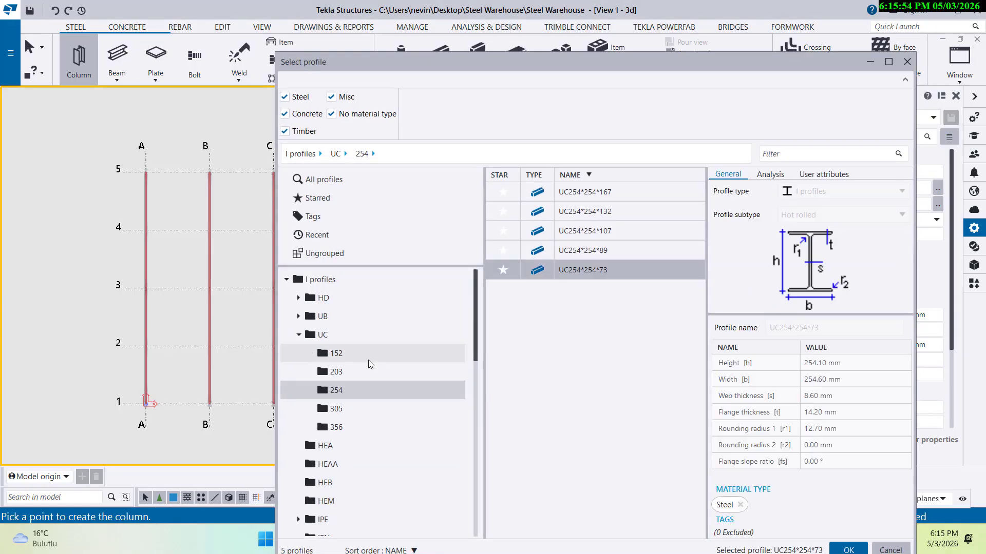
- Set the end gable column's profile to IPE240 and its material to S275
scroll(348, 503, "down", 1)
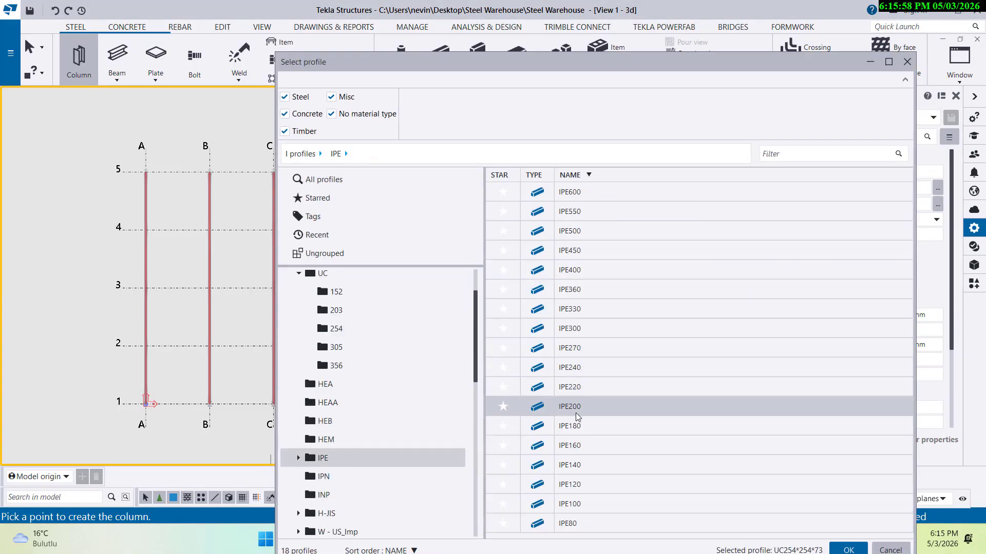
left_click(570, 368)
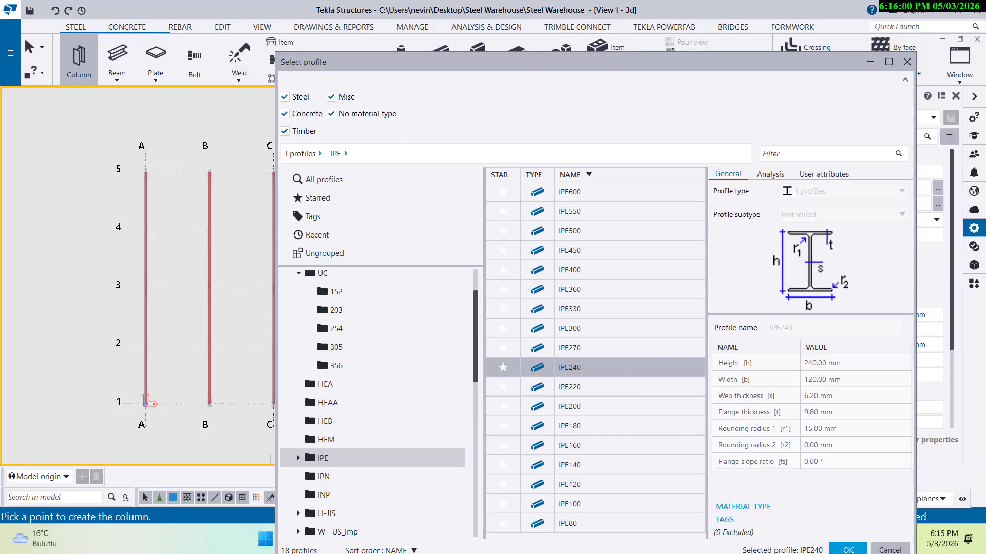
left_click(848, 548)
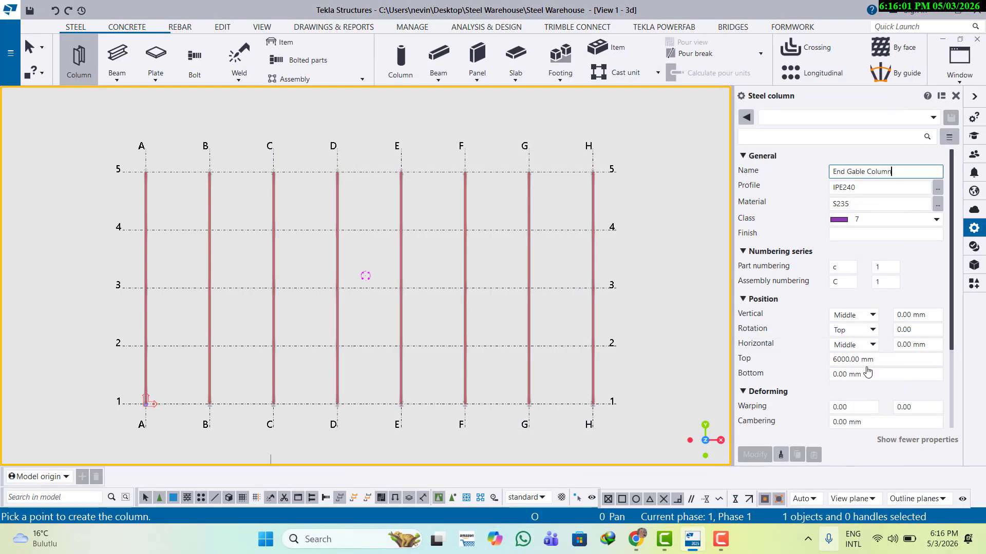
left_click(938, 206)
scroll(118, 257, "down", 3)
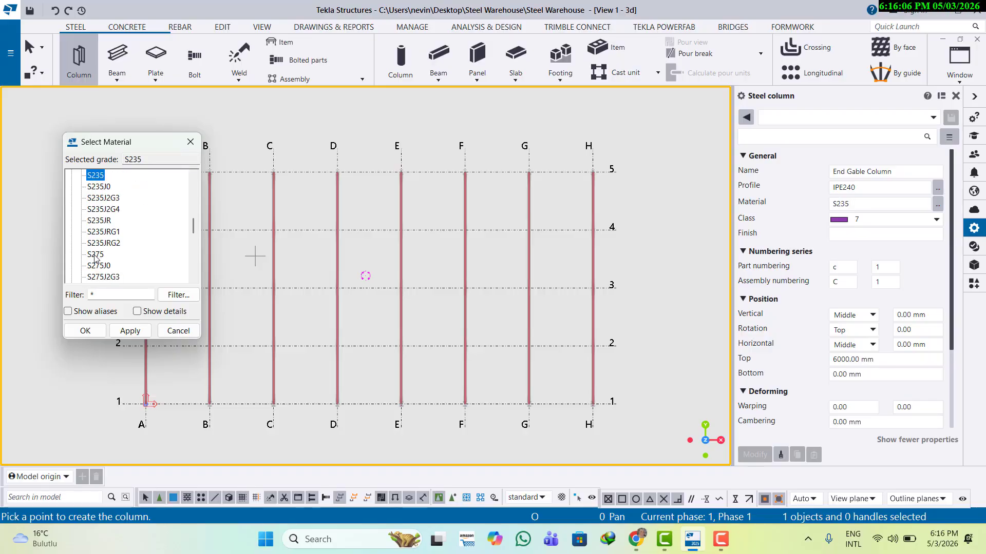
left_click(96, 255)
left_click(84, 332)
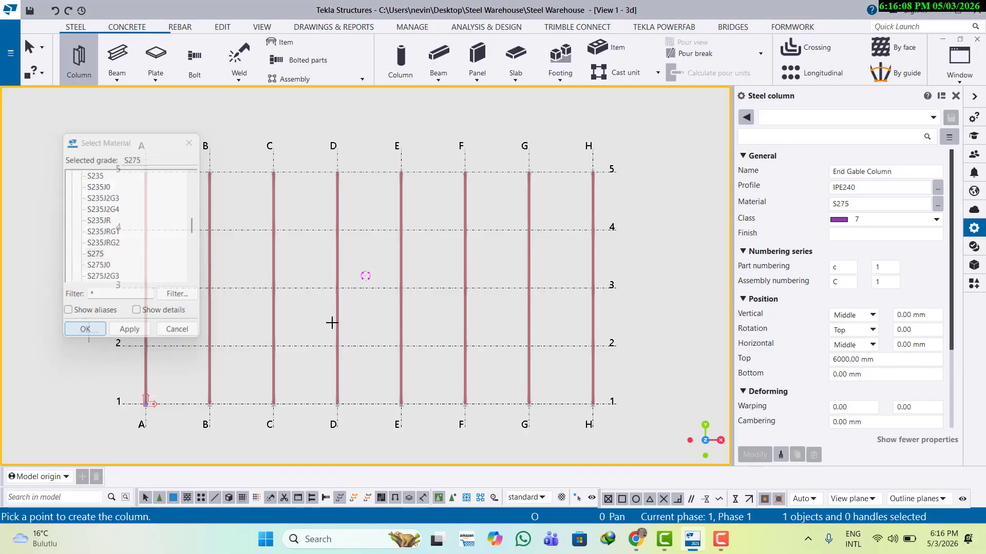
- Assign class 8 to the end gable column and use EG as its part and assembly numbering prefix
left_click(937, 219)
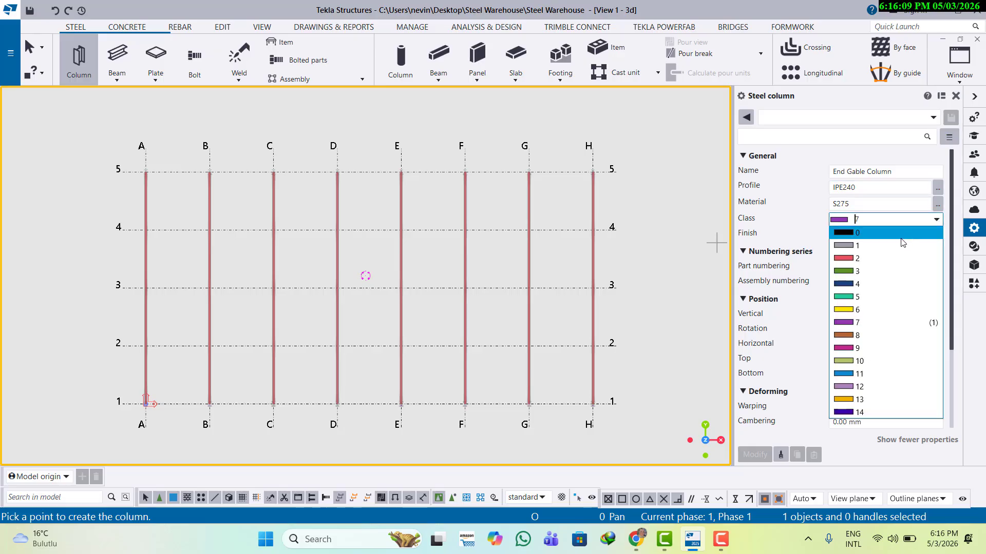
left_click(845, 336)
double_click(837, 267)
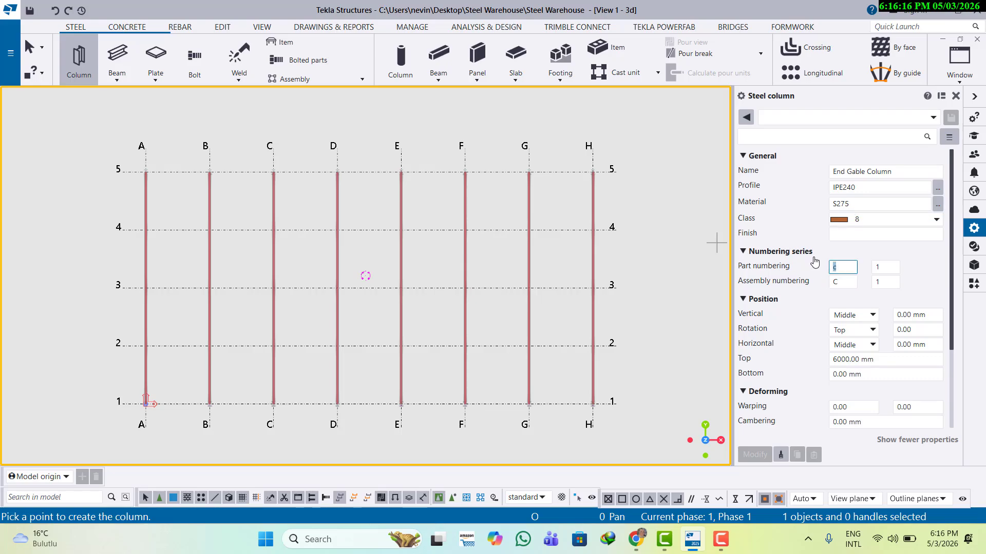
key("Caps_Lock")
type("EG")
- Set the end gable column's top level to 8500 mm
left_click(851, 359)
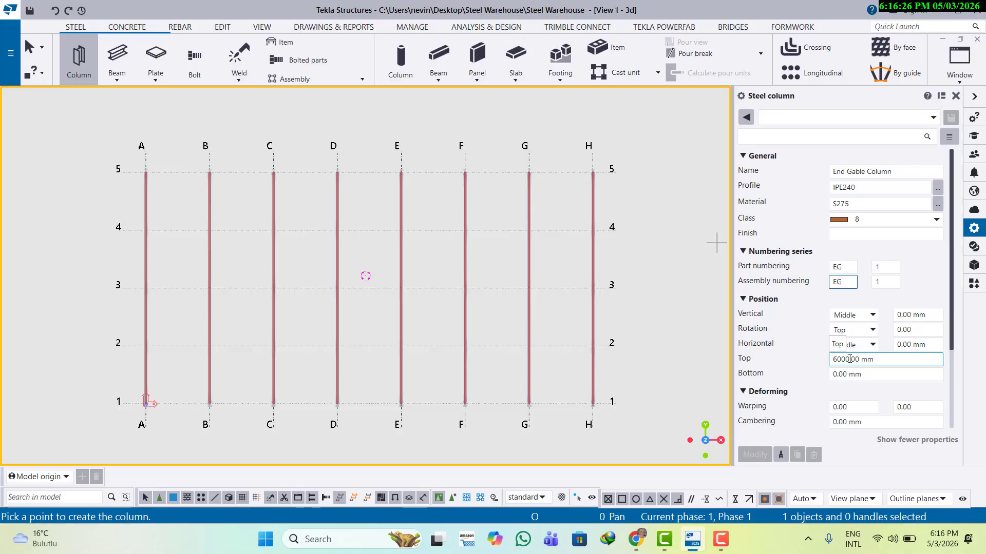
left_click_drag(850, 359, 830, 362)
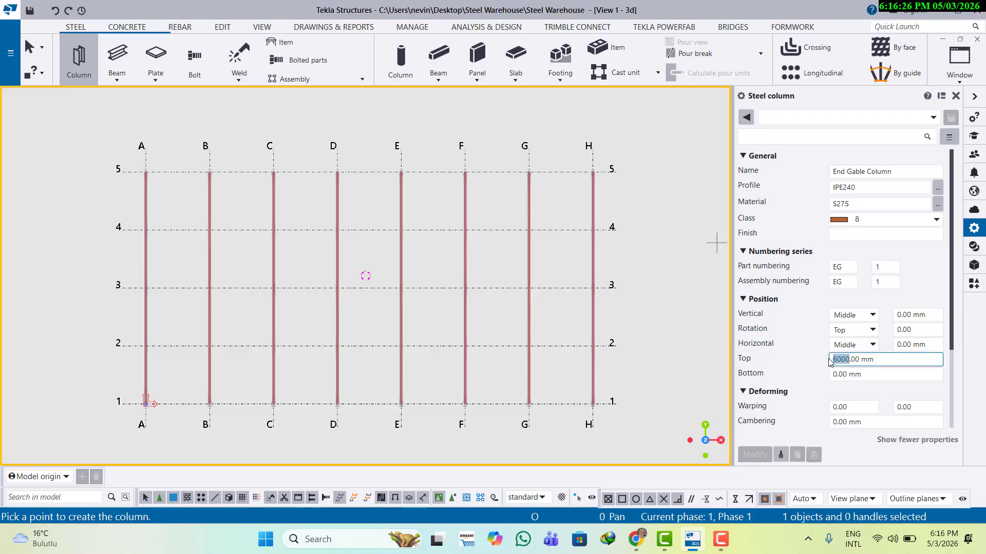
left_click(862, 382)
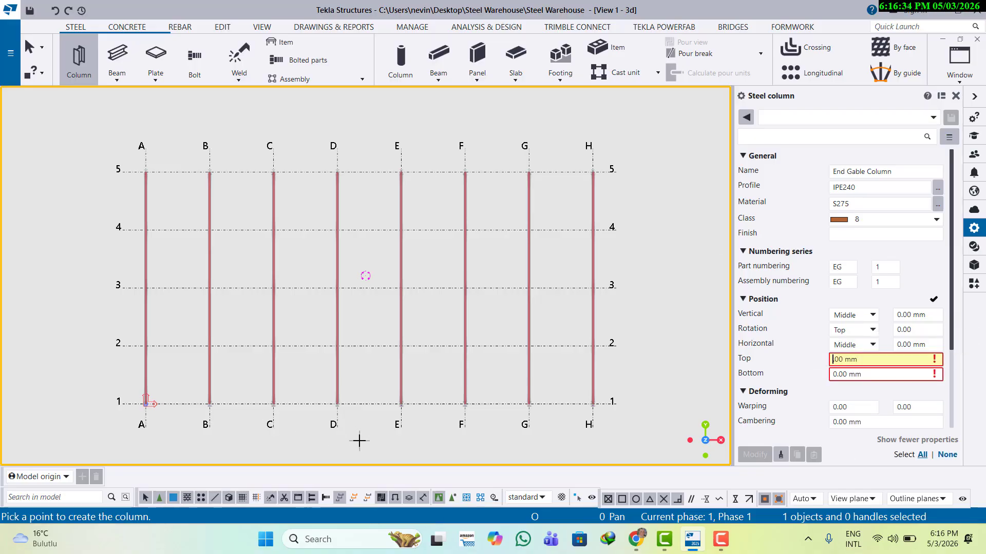
type("8500.")
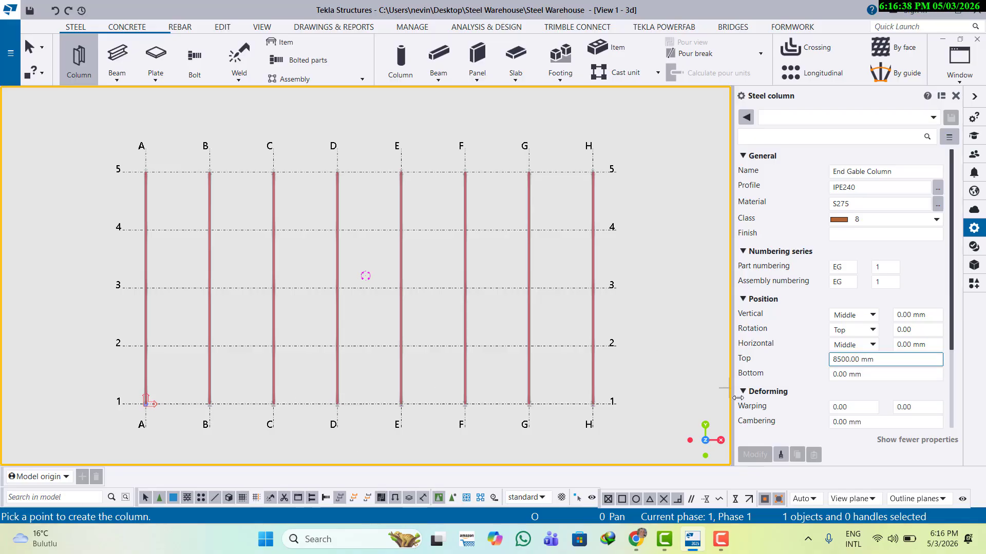
- Place the end gable column on grid line A, 6500 mm from the A/1 grid intersection towards grid line 2 and beyond
scroll(152, 437, "up", 10)
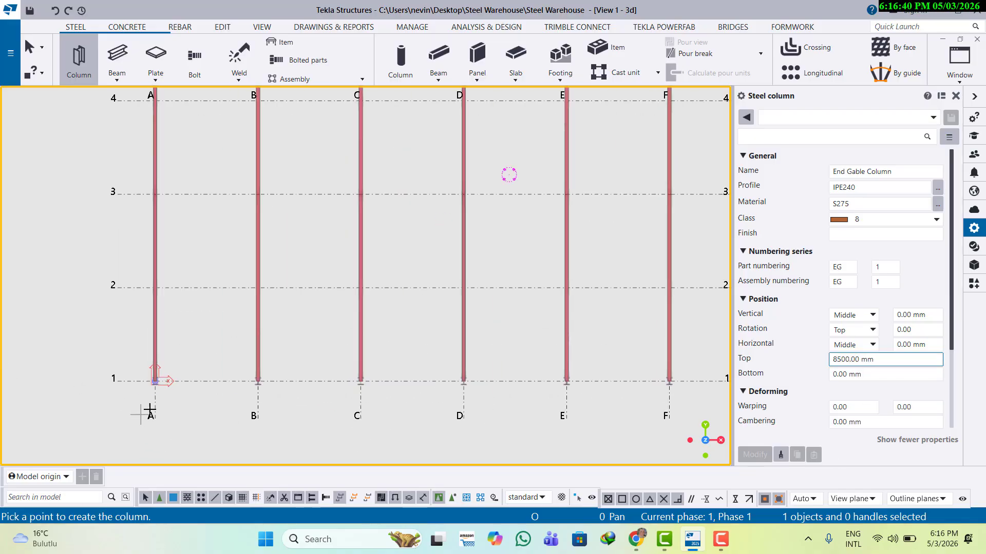
scroll(191, 387, "up", 5)
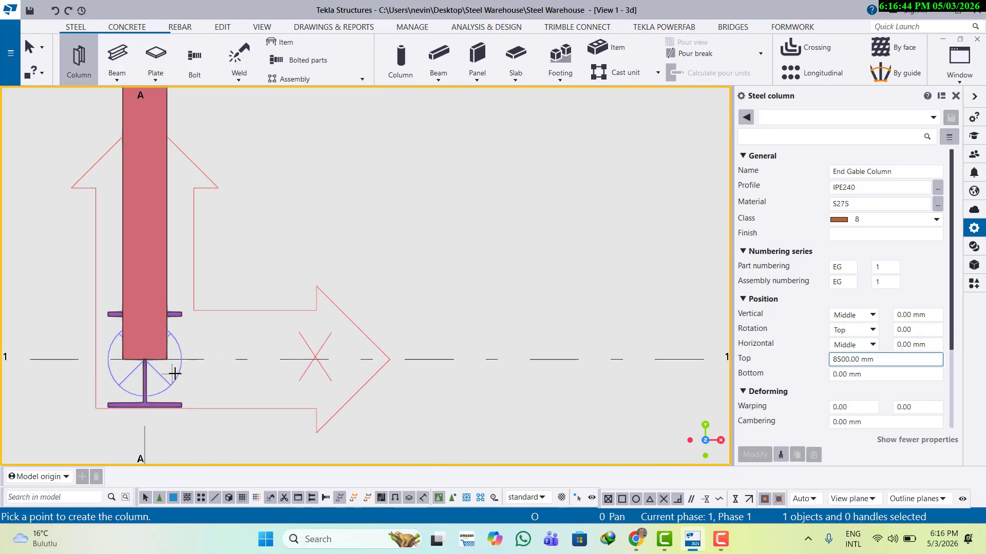
scroll(146, 361, "up", 5)
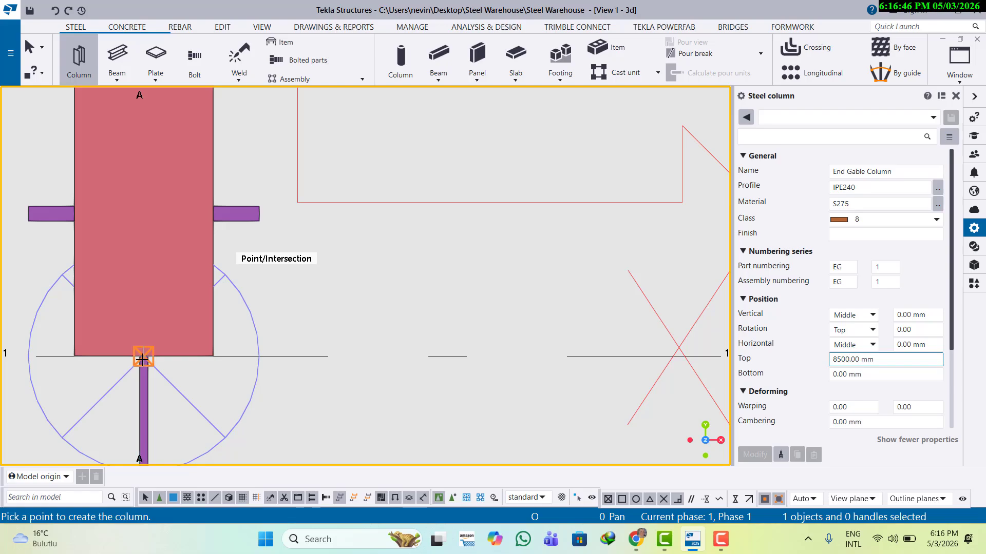
left_click(141, 358)
scroll(148, 183, "down", 8)
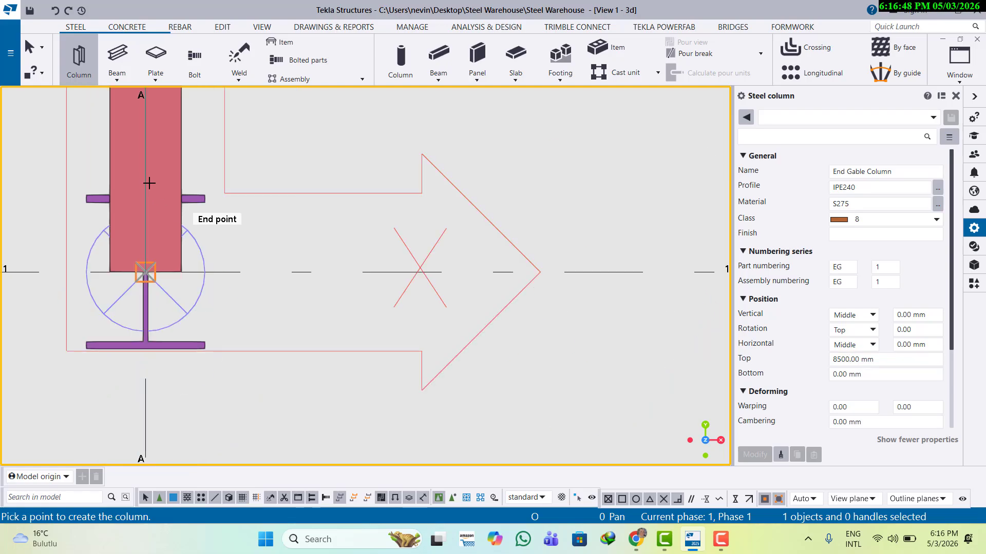
middle_click_drag(174, 123, 161, 529)
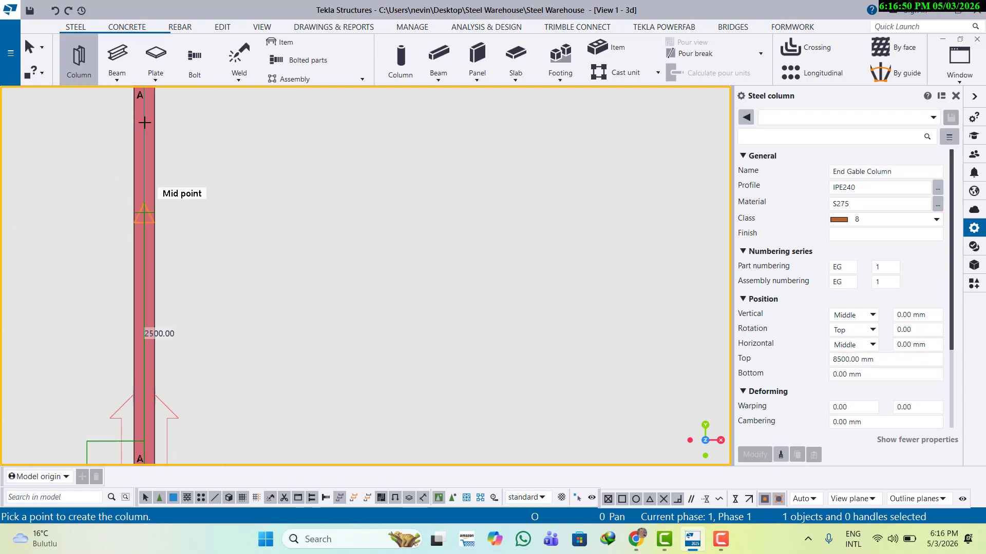
scroll(146, 120, "down", 3)
scroll(146, 119, "down", 1)
middle_click_drag(146, 119, 142, 319)
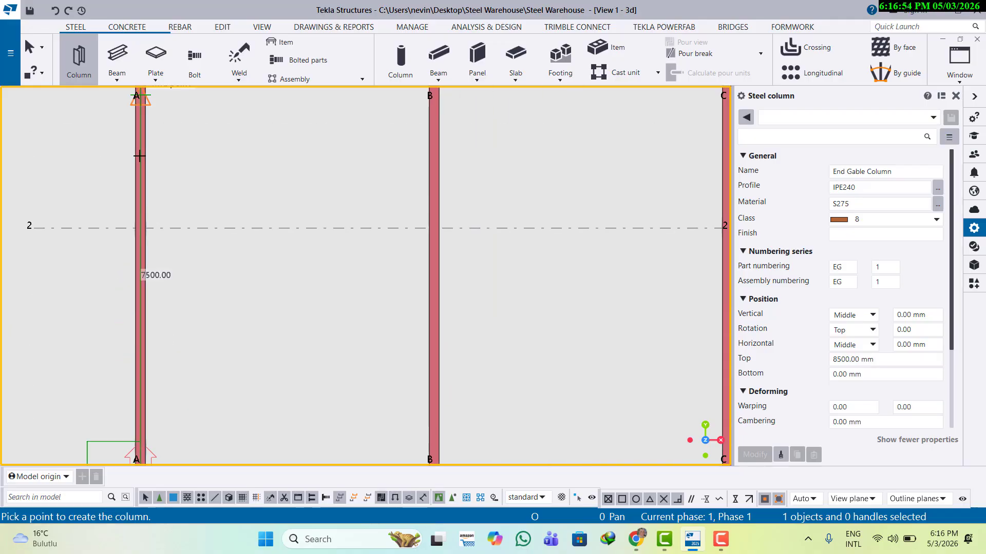
type("65")
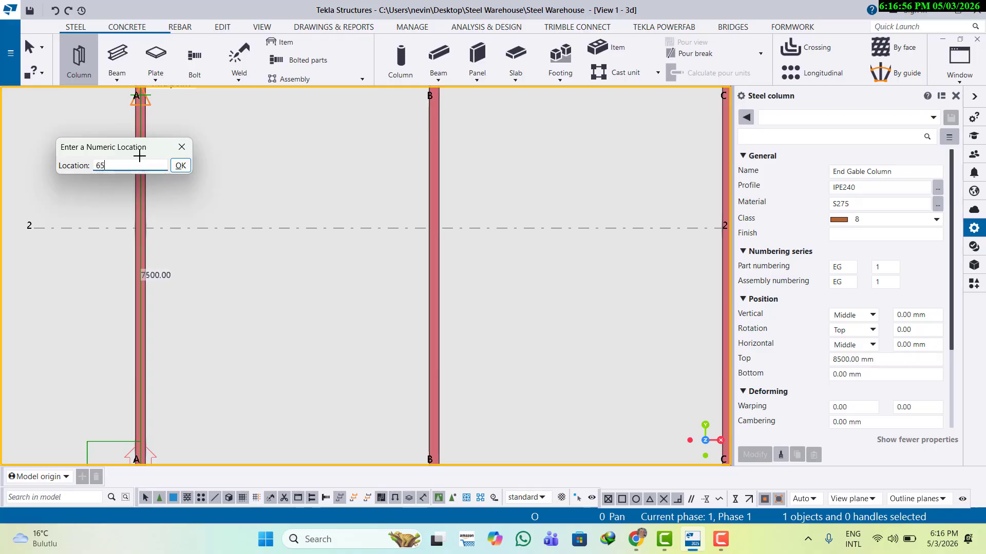
type("00")
key("Return")
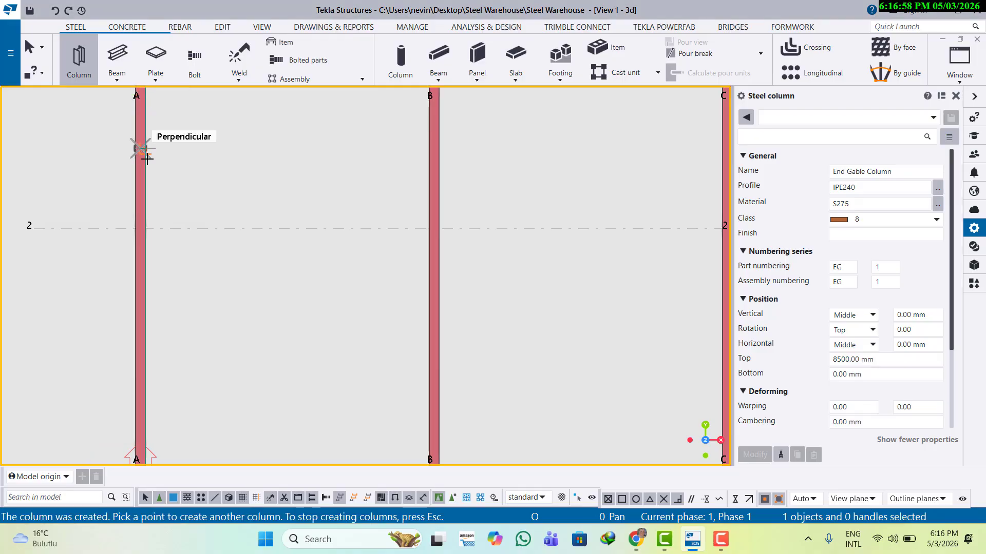
scroll(149, 148, "up", 3)
scroll(150, 152, "up", 2)
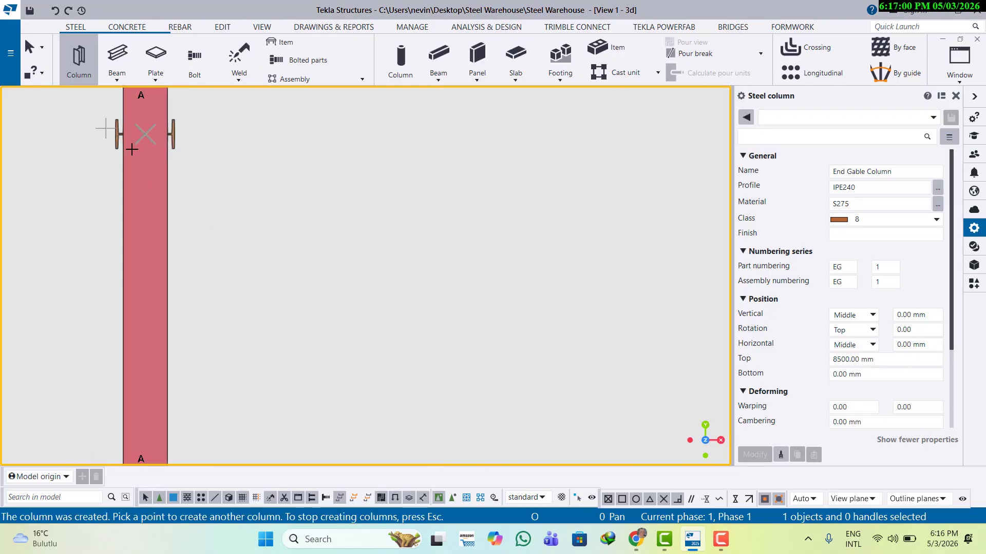
scroll(172, 138, "down", 8)
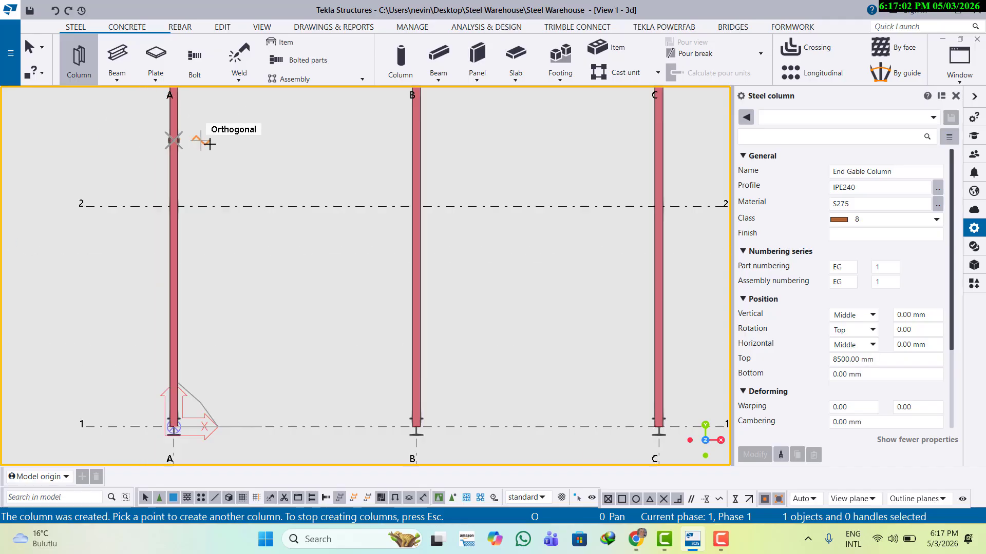
- Mirror-copy the end gable column on grid line A about a horizontal line along grid 3, with origin -2000, 10000 and angle 0
middle_click_drag(248, 231, 272, 333)
scroll(291, 284, "down", 1)
key("Escape")
scroll(211, 329, "up", 5)
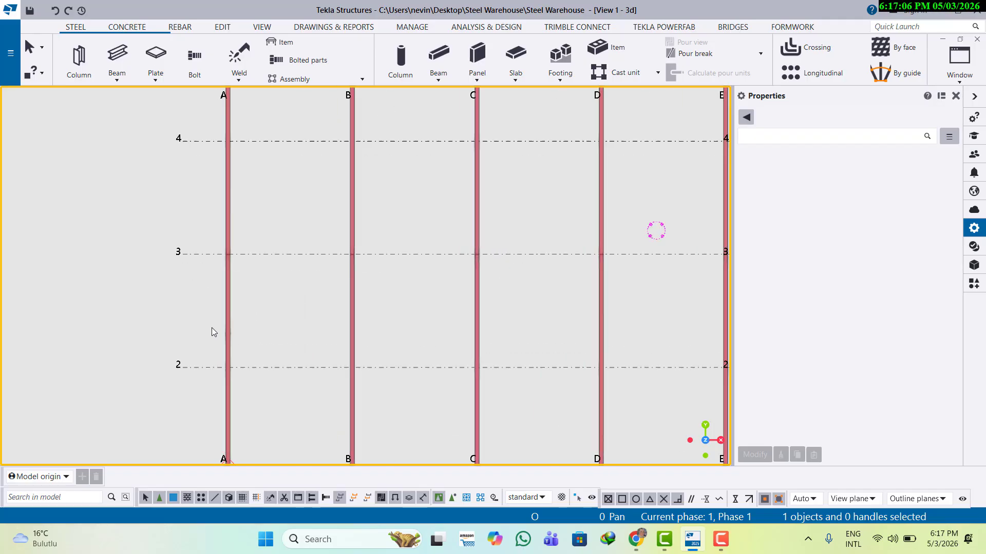
left_click_drag(211, 352, 319, 289)
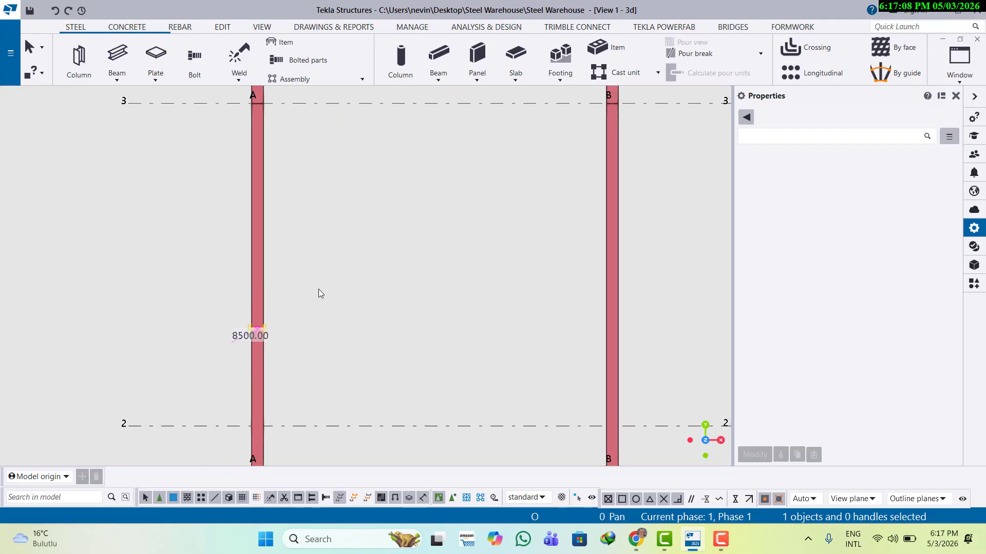
left_click(222, 26)
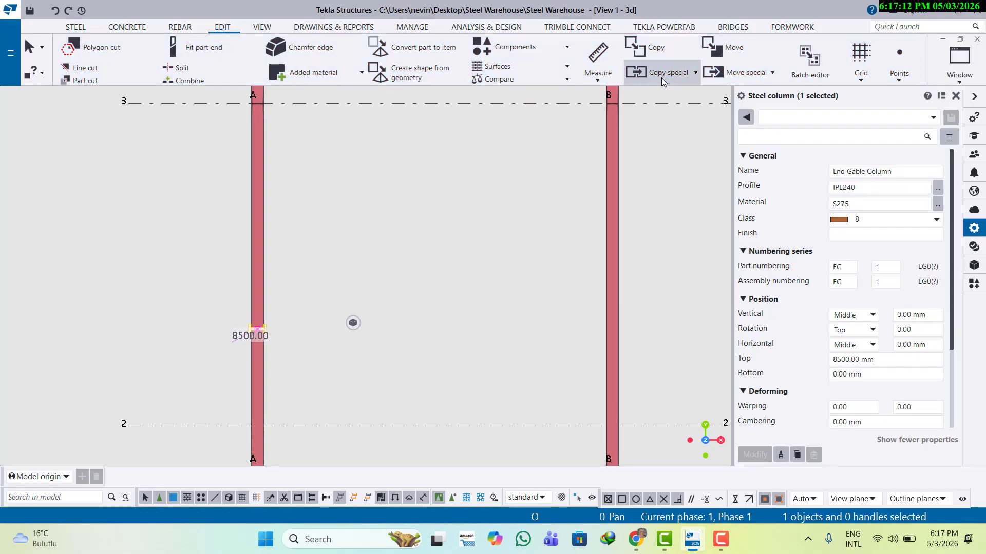
left_click(663, 75)
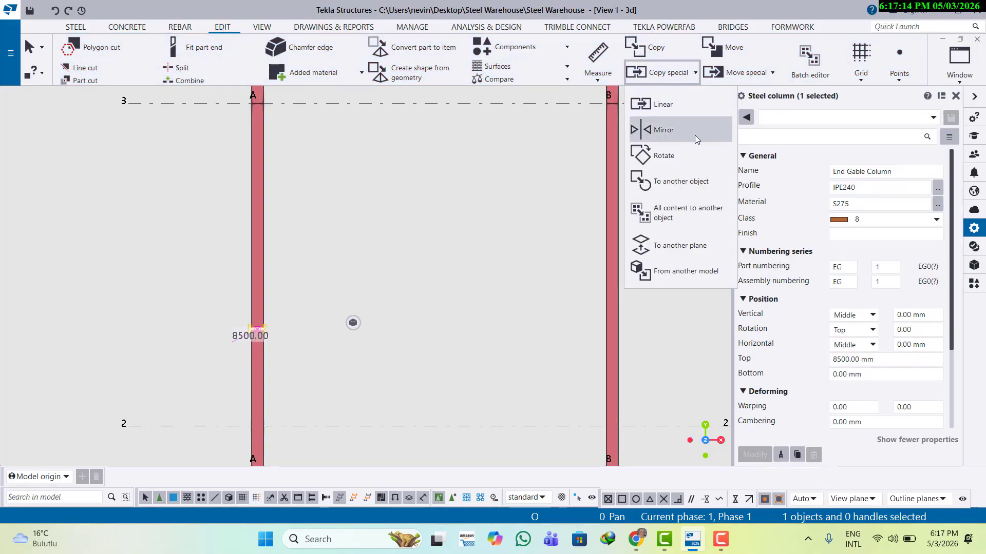
left_click(663, 130)
scroll(462, 216, "down", 5)
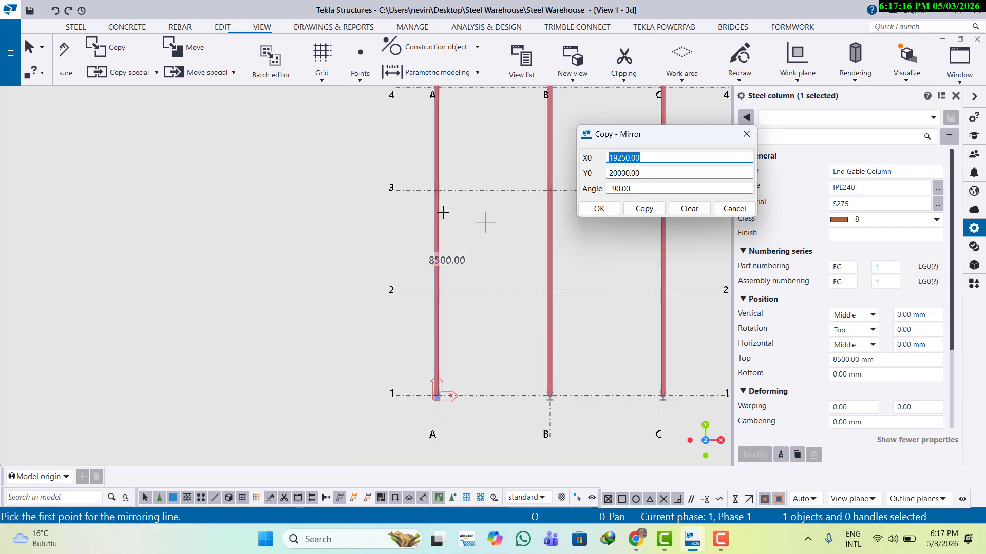
middle_click_drag(417, 243, 269, 278)
scroll(265, 365, "down", 1)
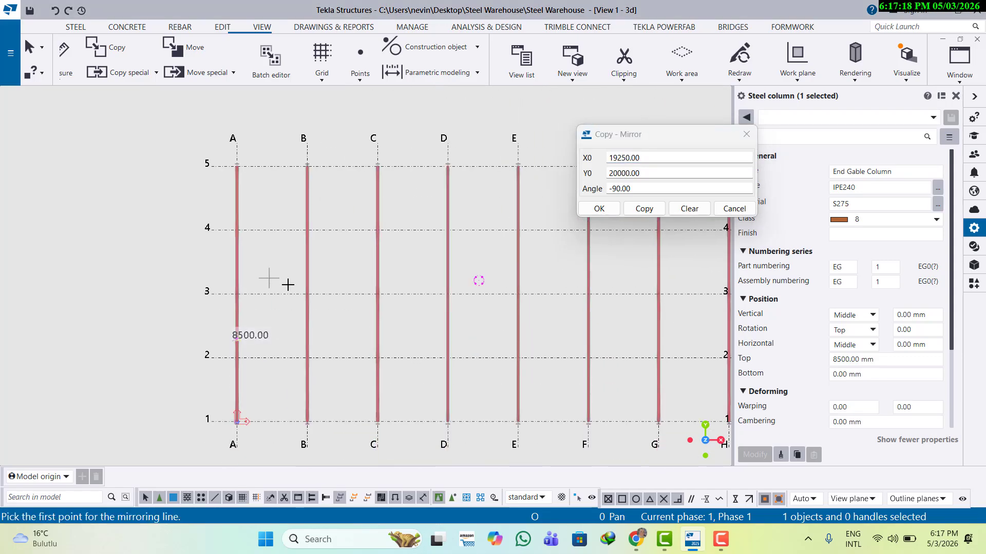
left_click(689, 208)
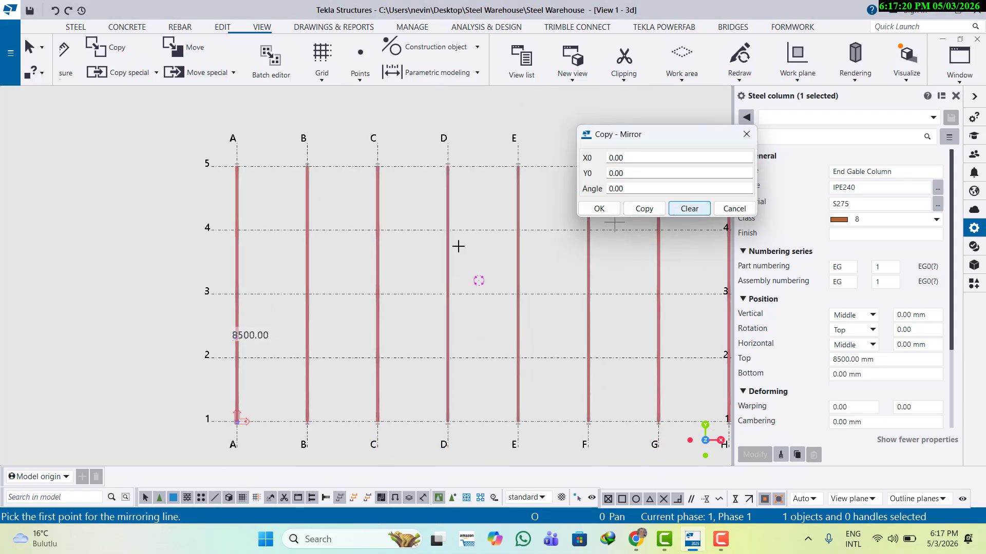
left_click(211, 293)
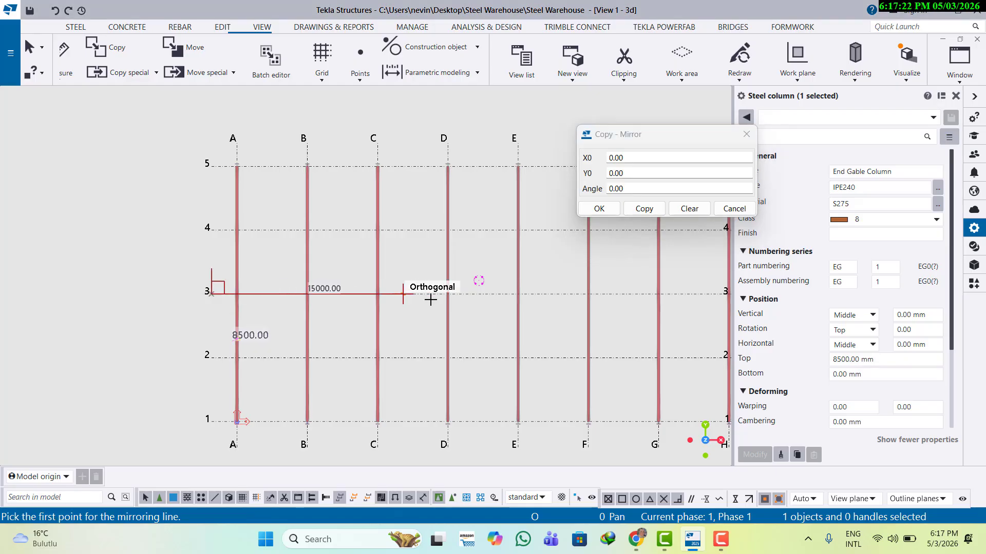
left_click(483, 293)
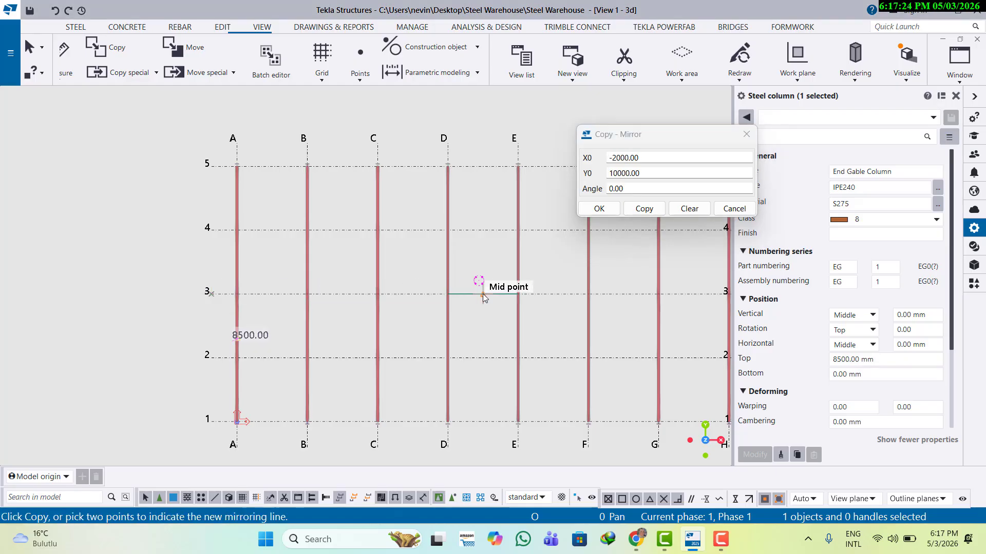
left_click(645, 211)
left_click(599, 209)
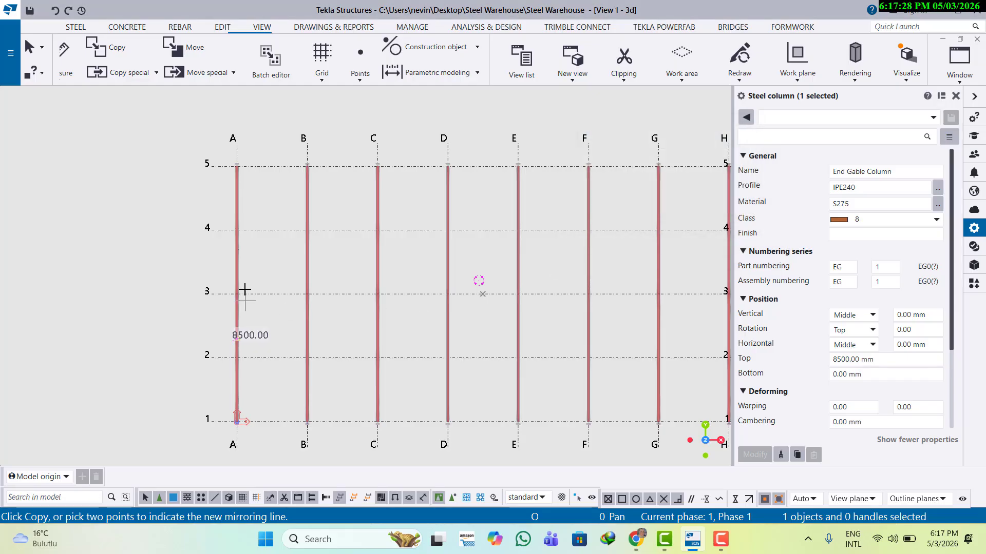
scroll(245, 290, "up", 8)
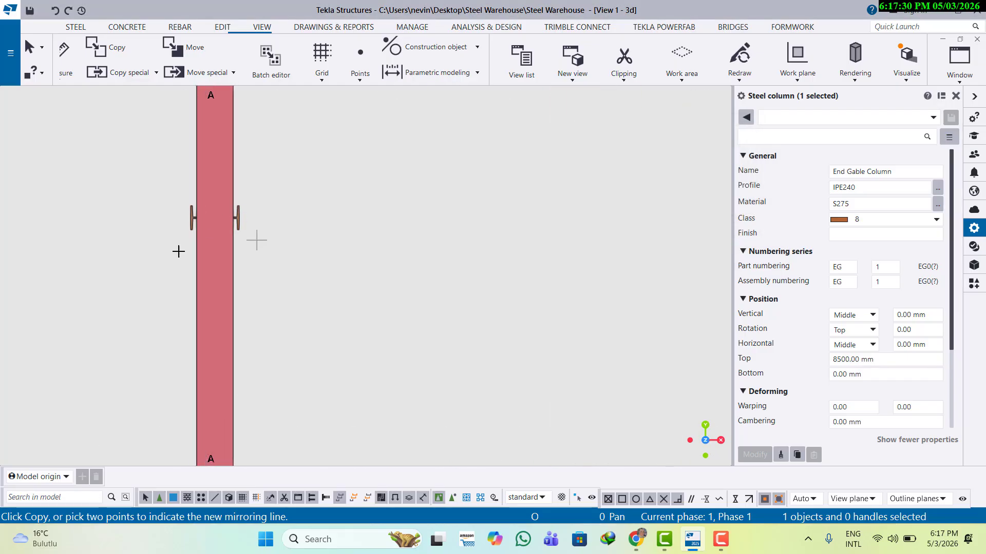
scroll(254, 231, "down", 5)
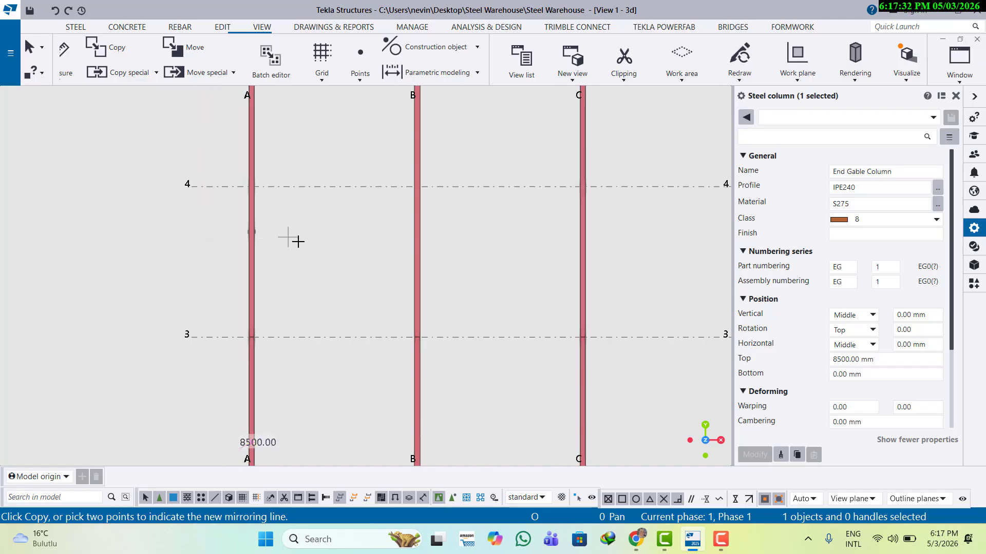
scroll(326, 255, "down", 3)
scroll(220, 277, "up", 4)
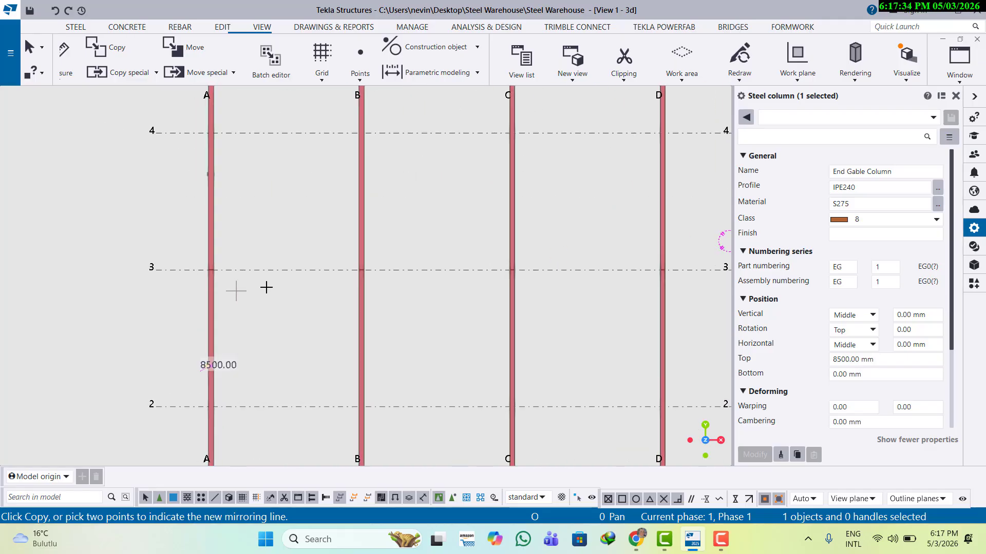
key("Escape")
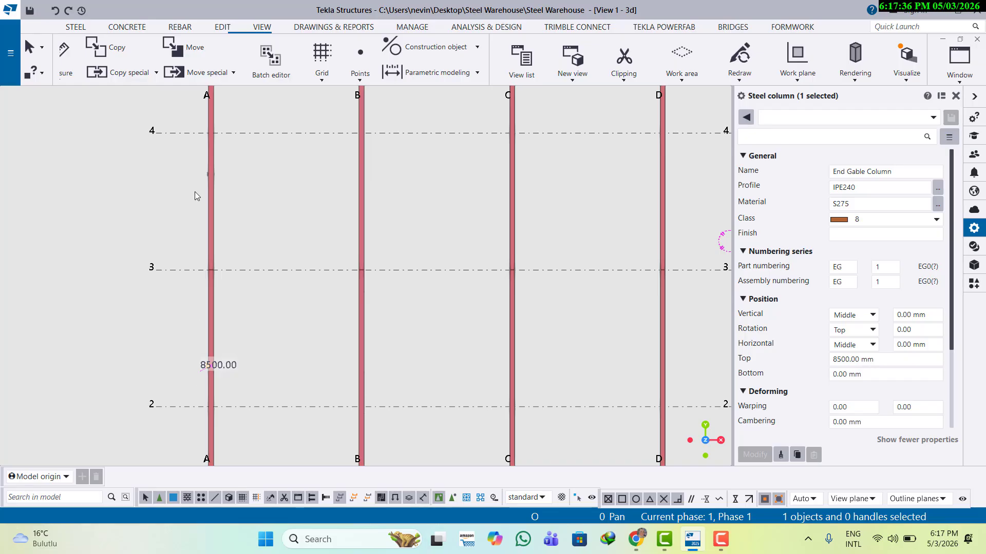
- Mirror-copy both grid A end gable columns to grid H about the line midway between grids D and E (X0 19250, Y0 20000, angle -90)
scroll(204, 363, "up", 3)
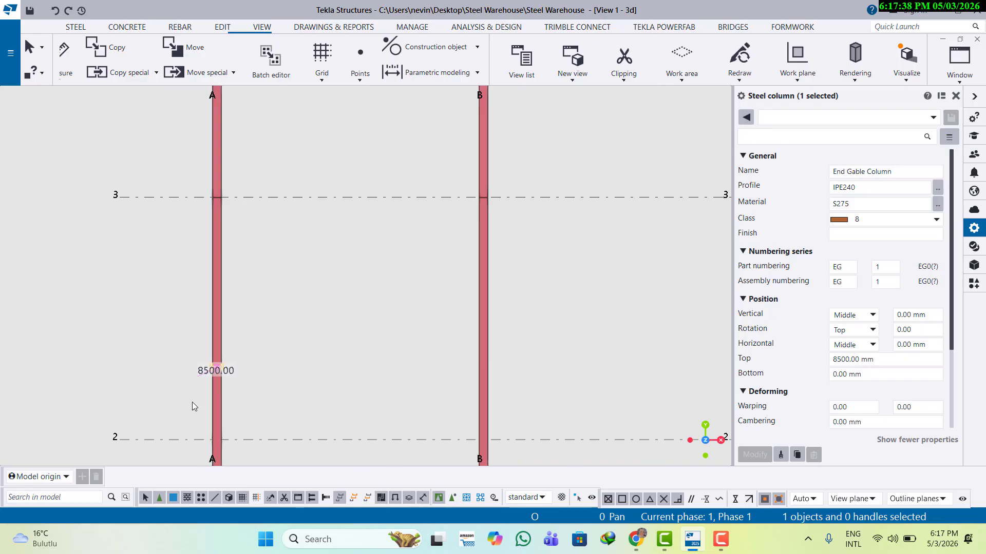
left_click(176, 388)
left_click_drag(166, 388, 288, 253)
scroll(283, 208, "down", 3)
middle_click_drag(282, 208, 313, 364)
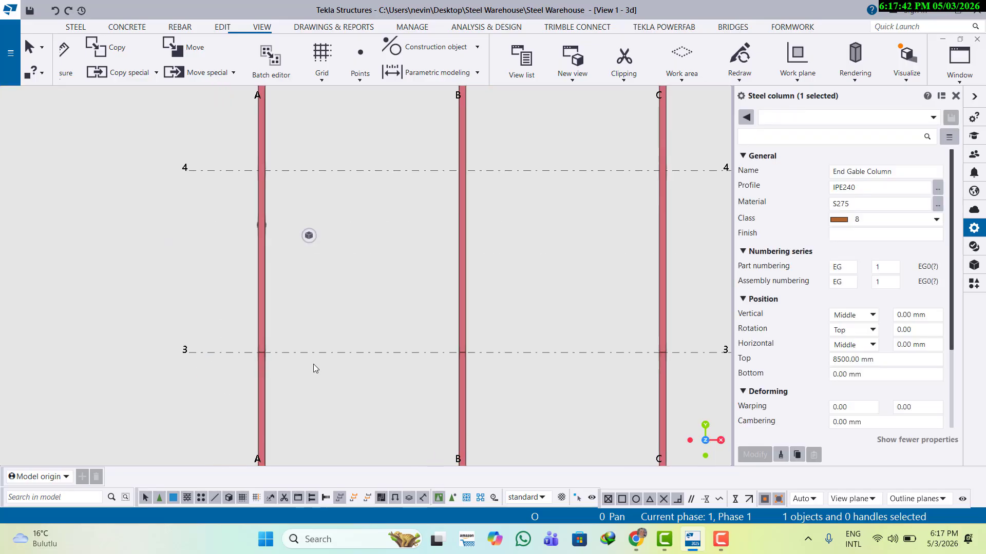
left_click_drag(220, 280, 307, 222)
scroll(333, 277, "down", 5)
scroll(495, 348, "down", 1)
middle_click_drag(494, 347, 347, 343)
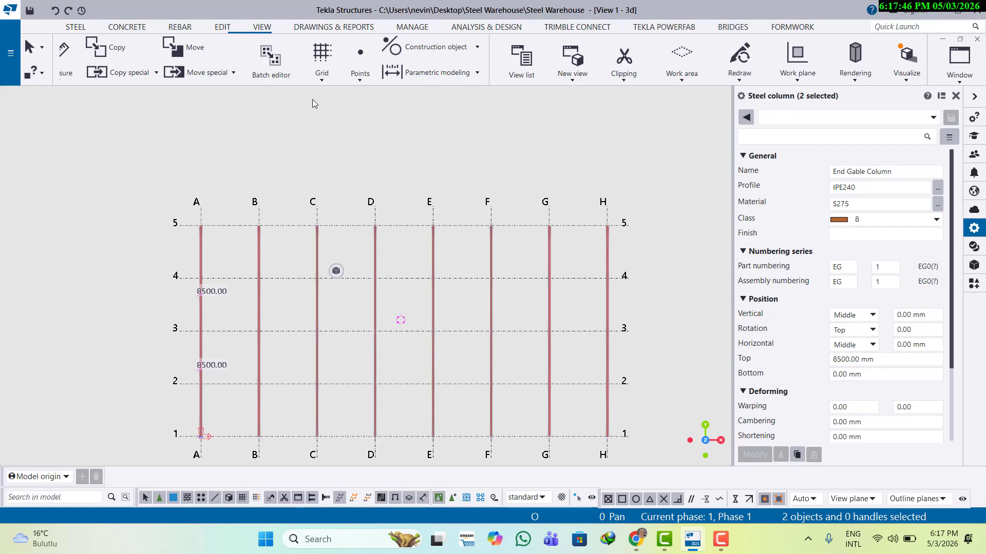
left_click(222, 28)
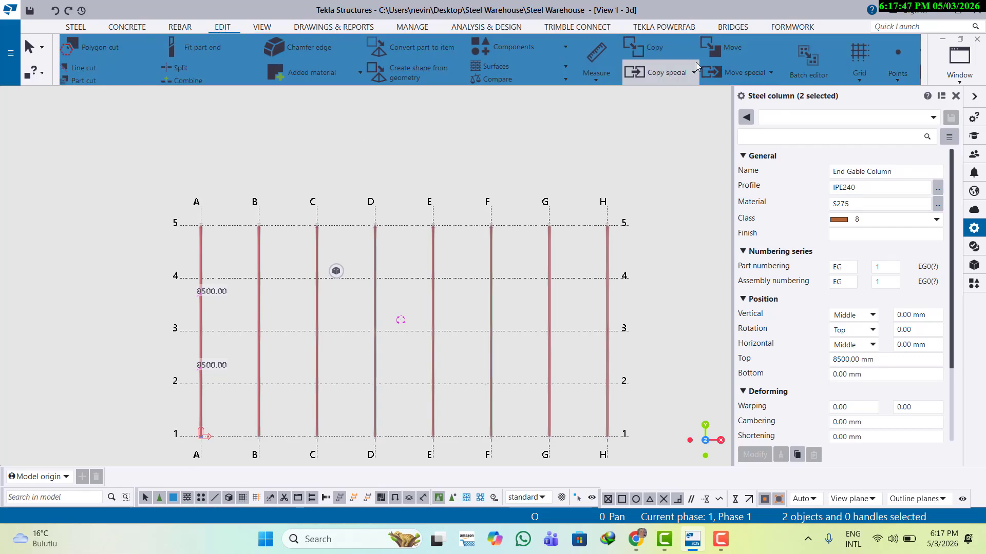
left_click(668, 72)
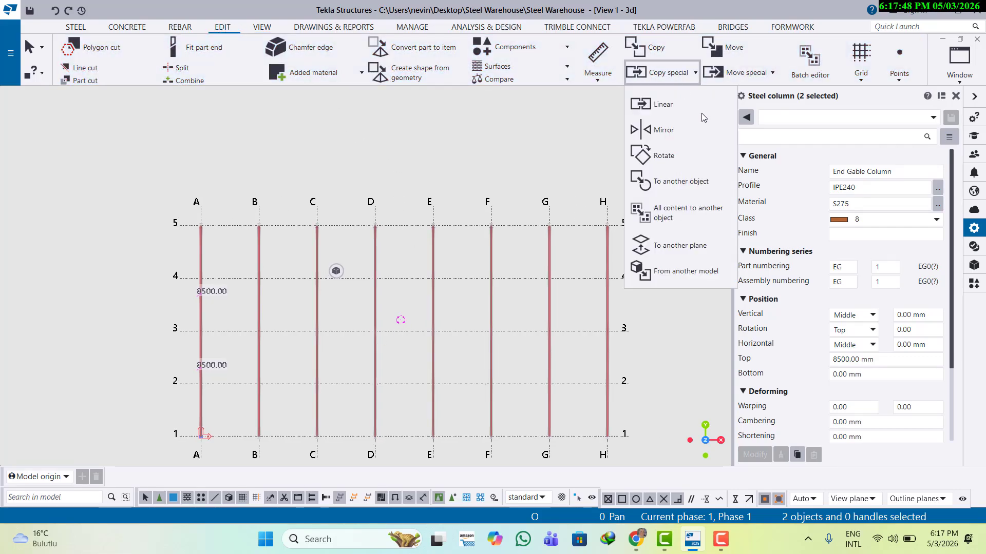
left_click(666, 131)
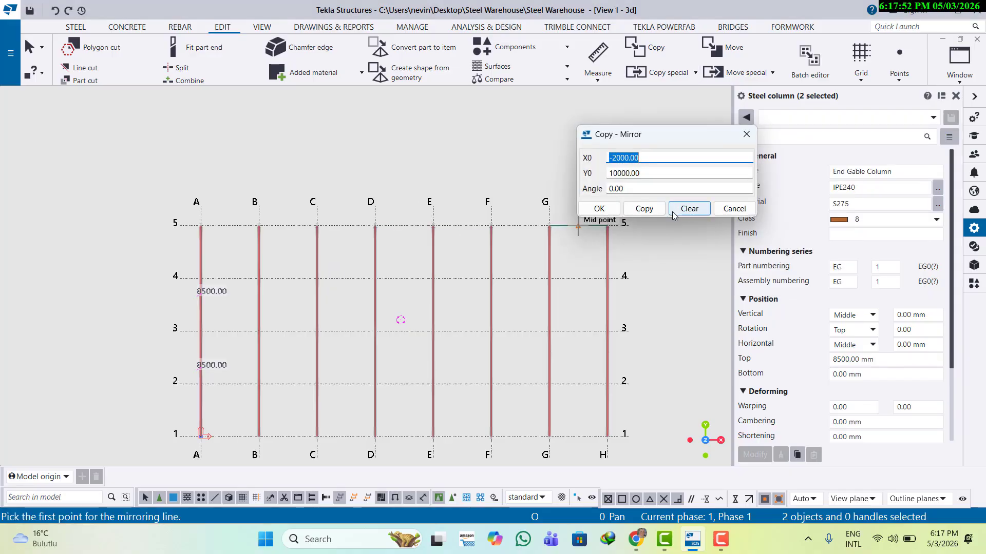
left_click(693, 209)
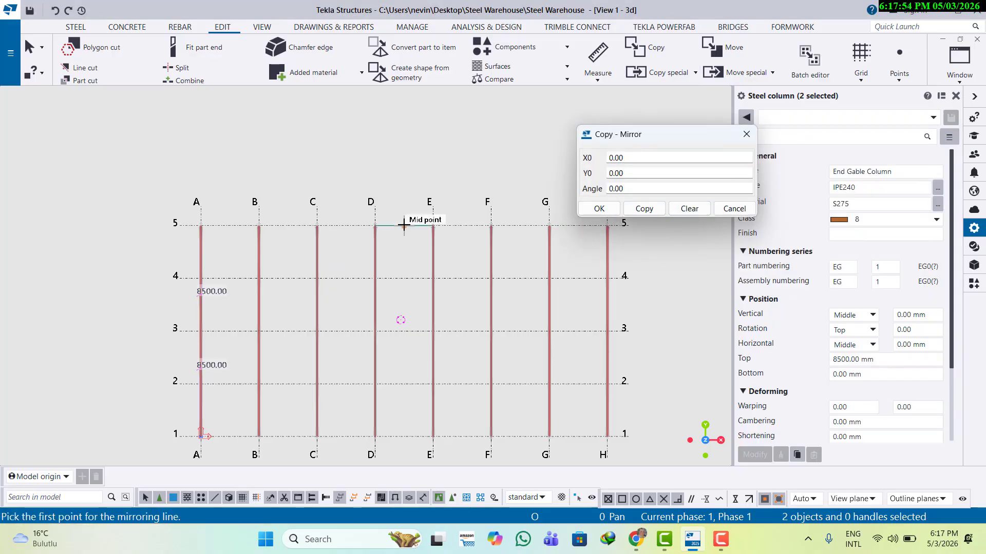
left_click(404, 225)
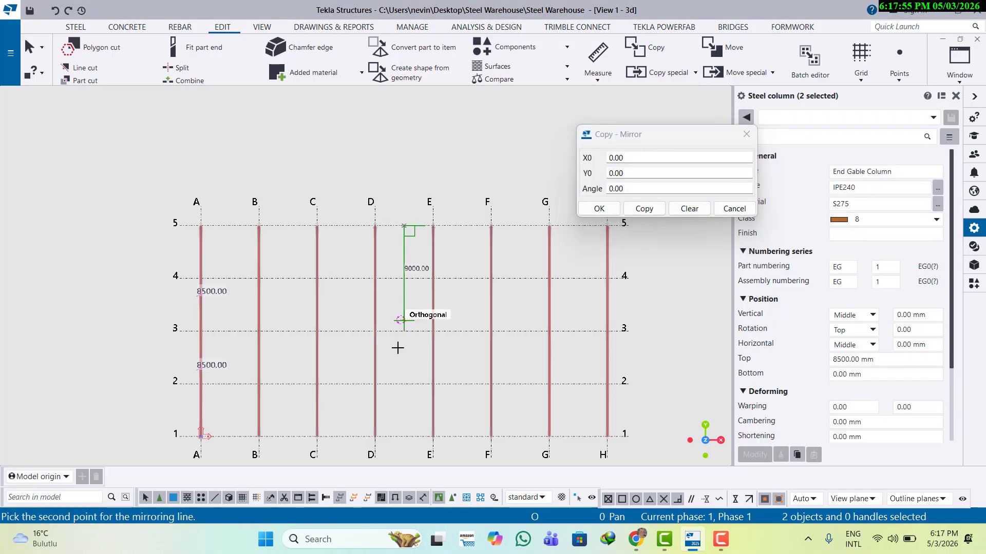
left_click(404, 436)
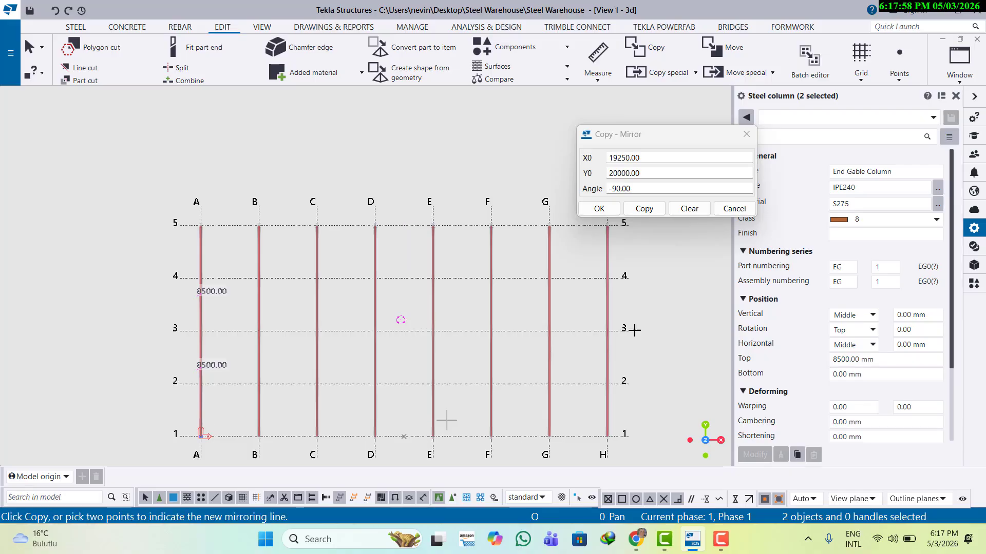
left_click(648, 212)
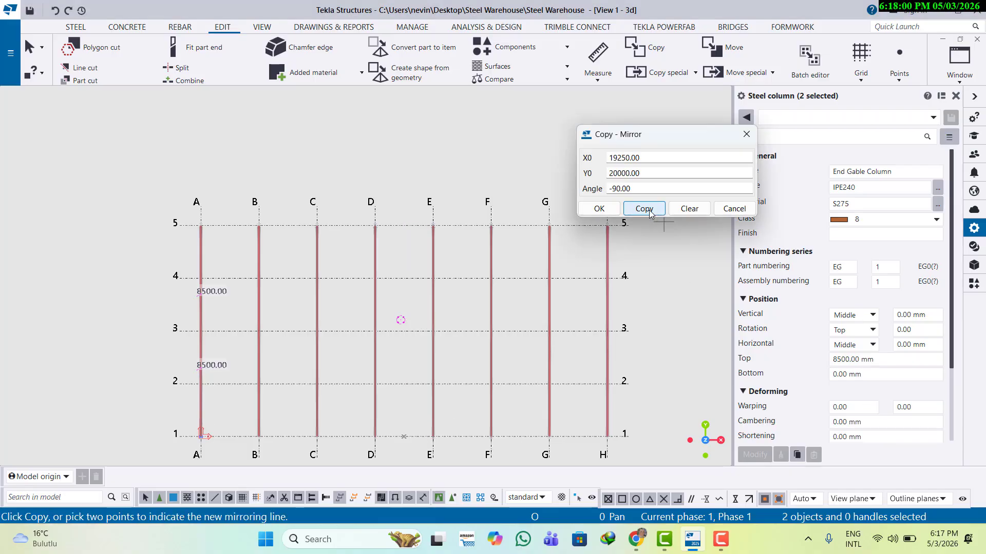
left_click(649, 210)
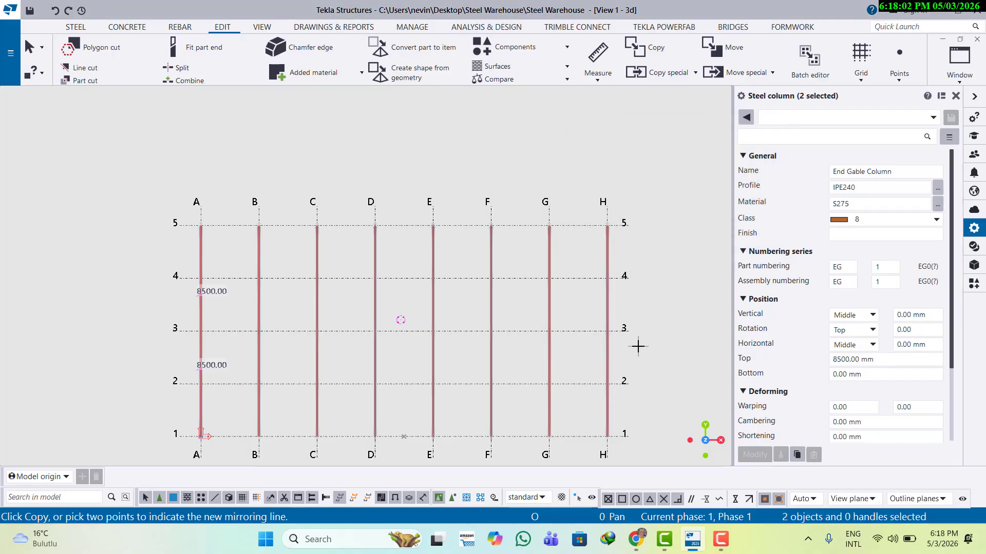
- Inspect the mirrored end gable columns along grid line H in the plan view
scroll(619, 332, "up", 5)
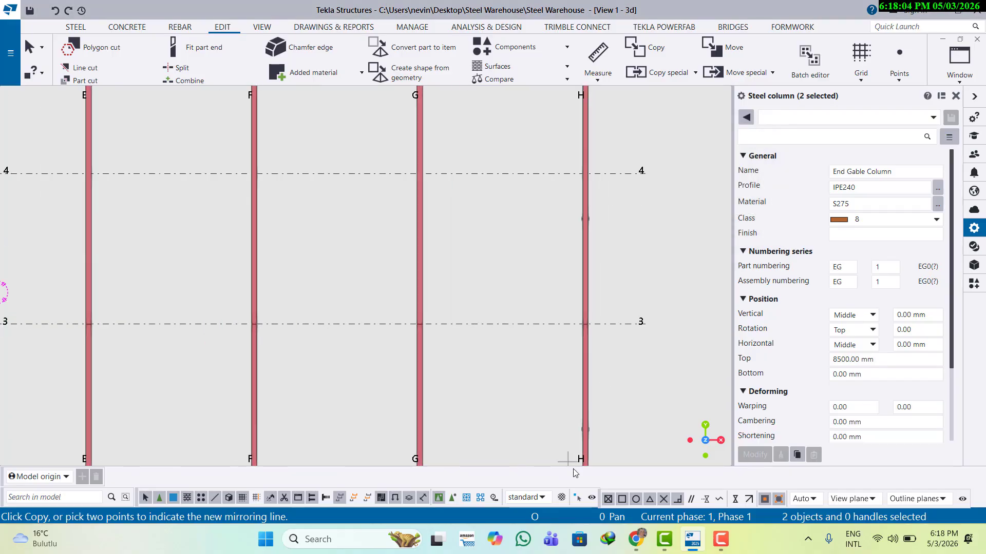
scroll(585, 406, "up", 6)
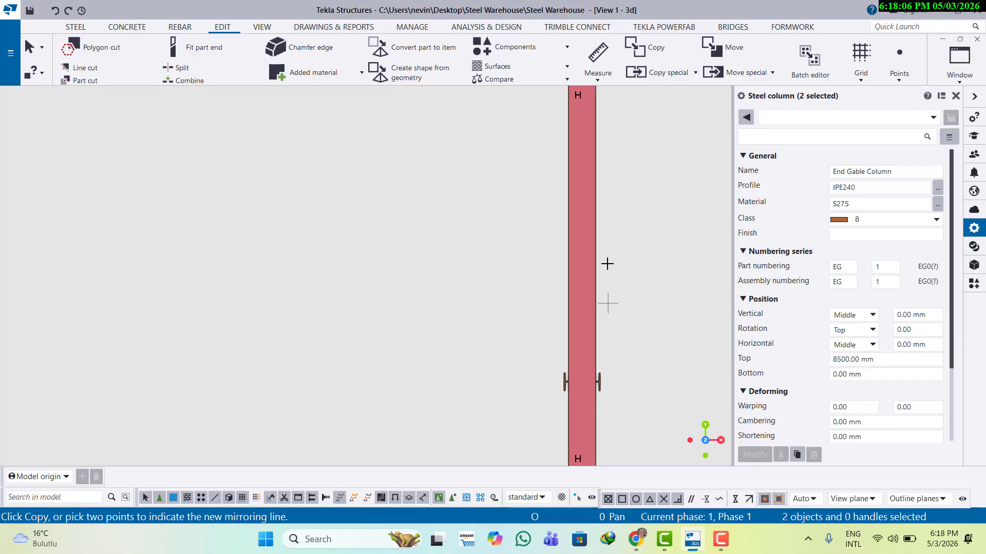
scroll(607, 264, "down", 6)
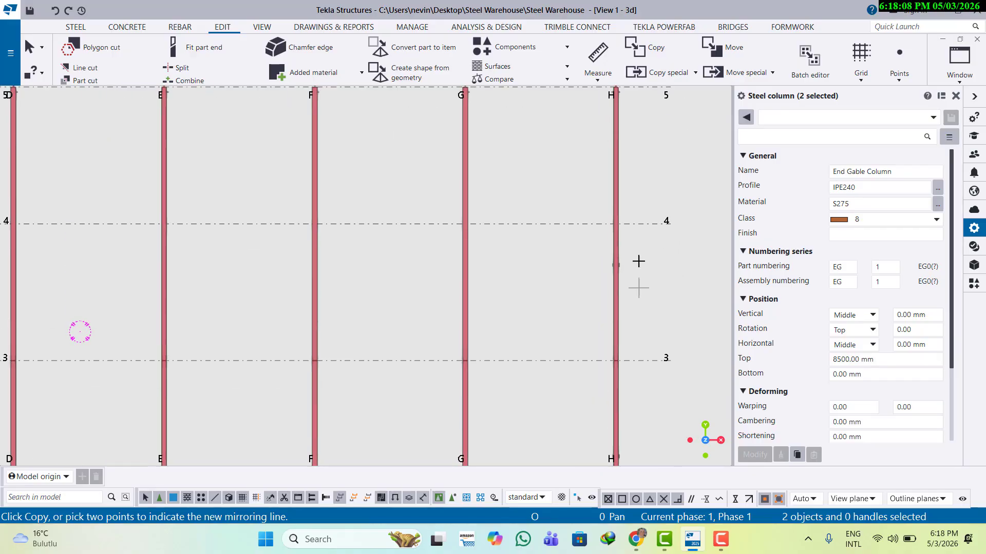
scroll(614, 279, "up", 2)
scroll(544, 350, "down", 4)
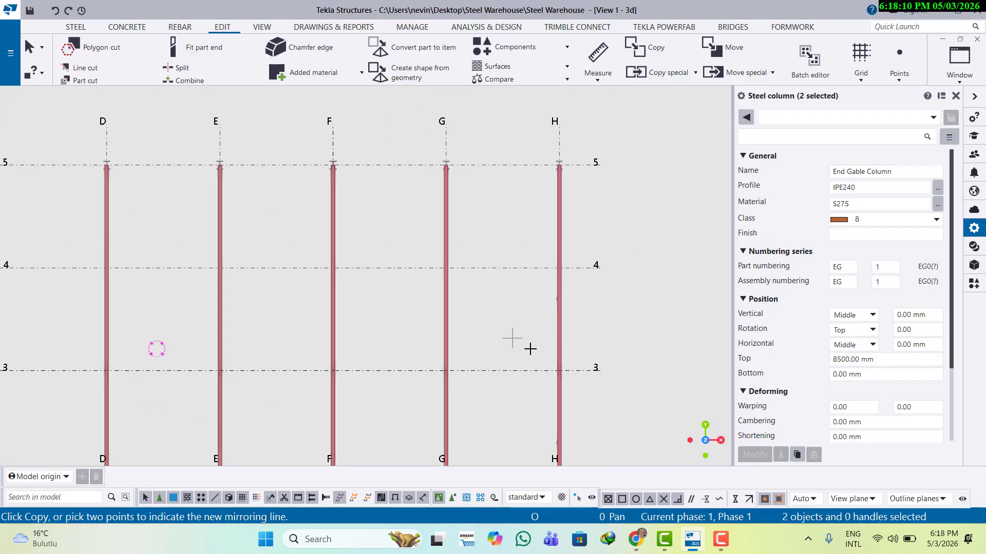
scroll(530, 349, "down", 3)
- Switch the model to the 3D view and examine where the end gable columns meet the rafters on both gable frames
key("ctrl+p")
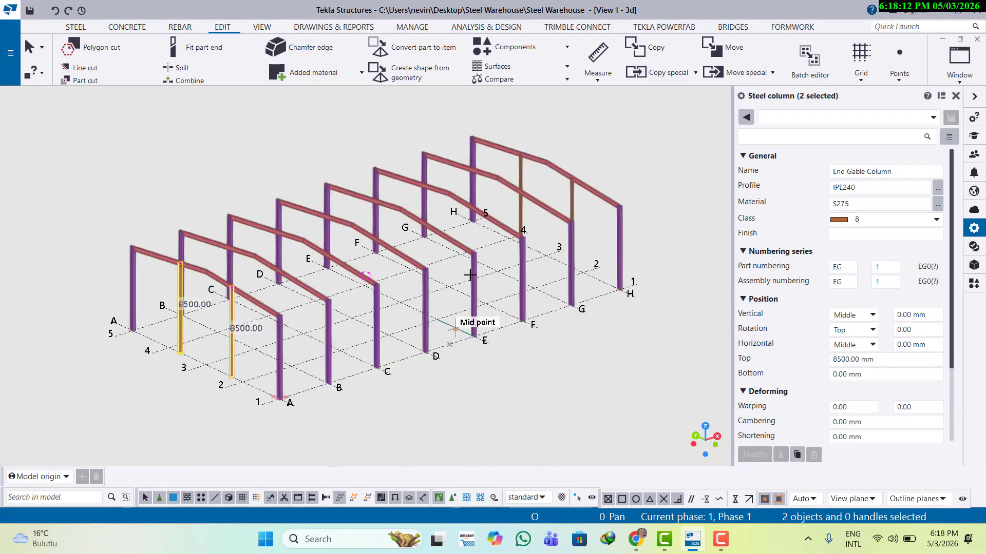
scroll(253, 310, "up", 4)
scroll(143, 231, "up", 3)
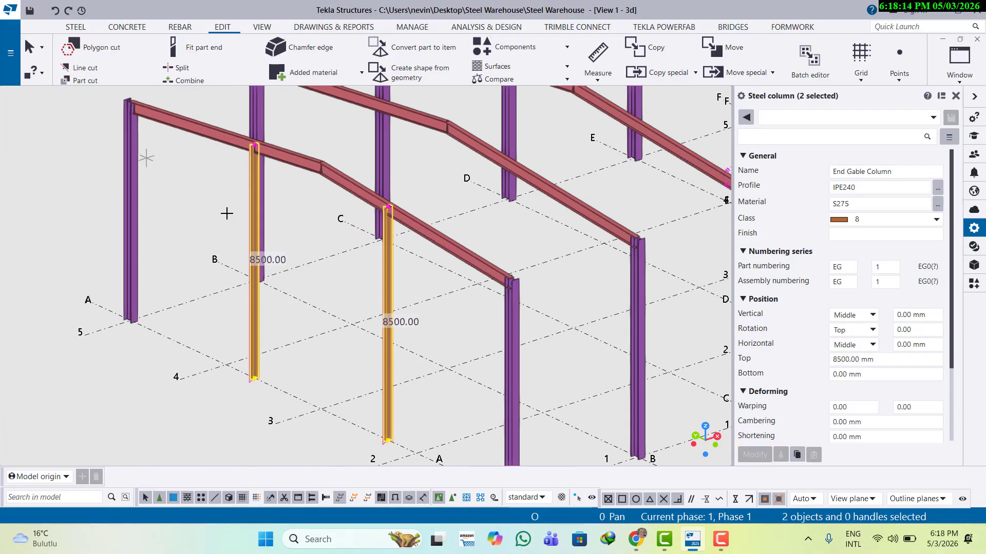
scroll(226, 213, "up", 6)
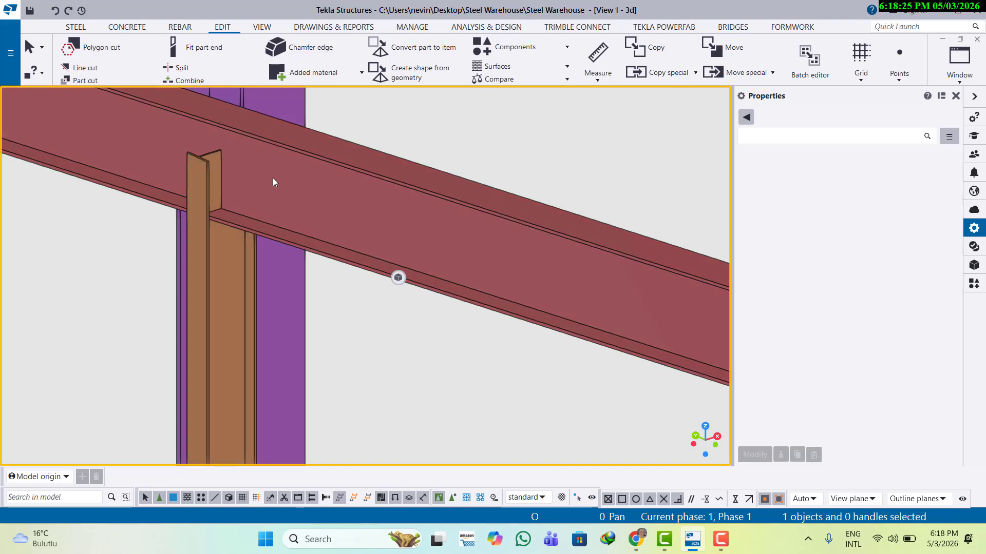
scroll(253, 172, "down", 3)
scroll(255, 193, "down", 3)
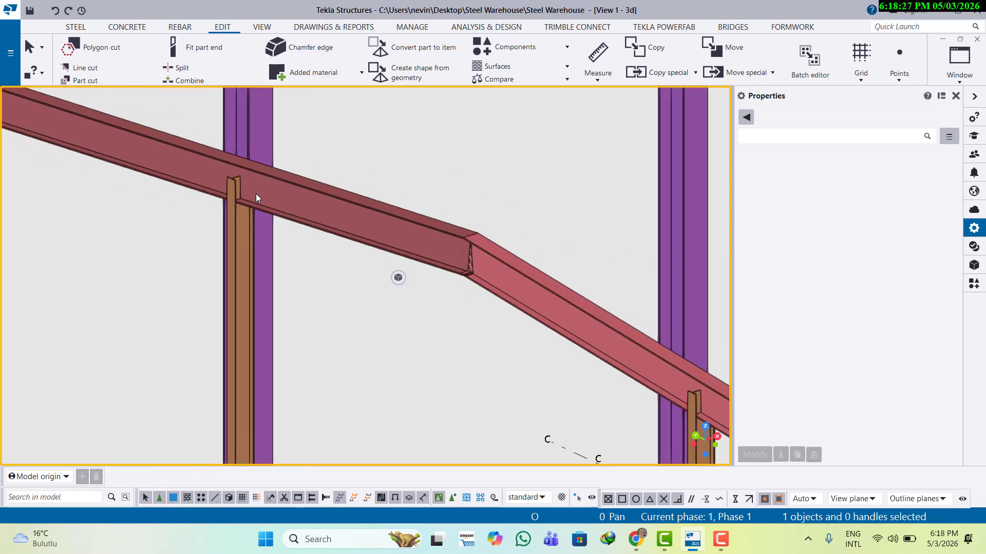
scroll(255, 193, "down", 8)
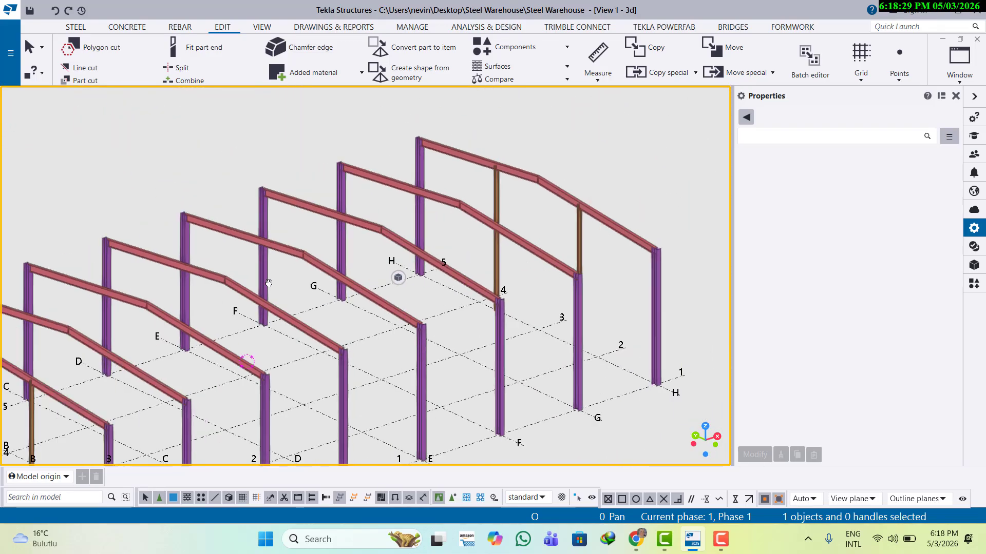
scroll(495, 191, "up", 8)
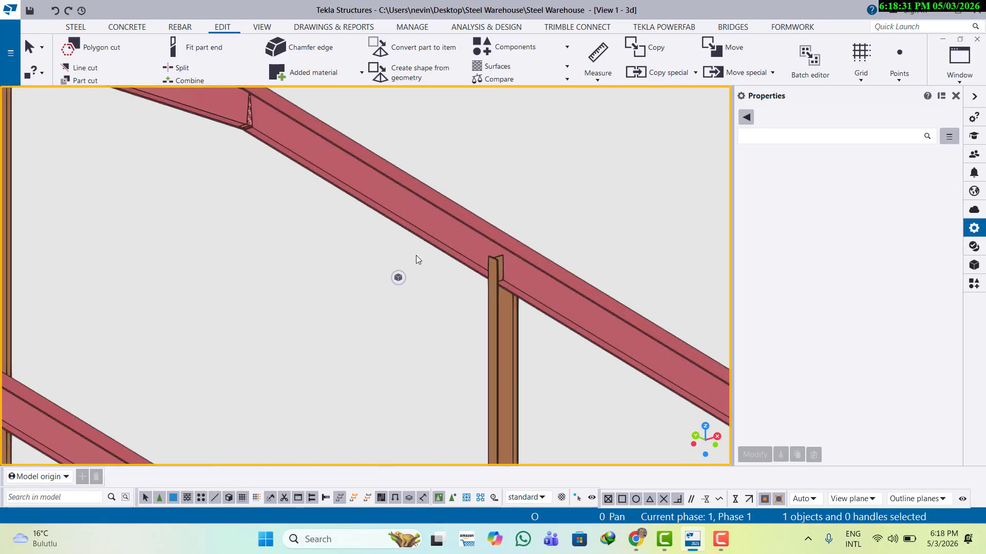
scroll(417, 257, "down", 8)
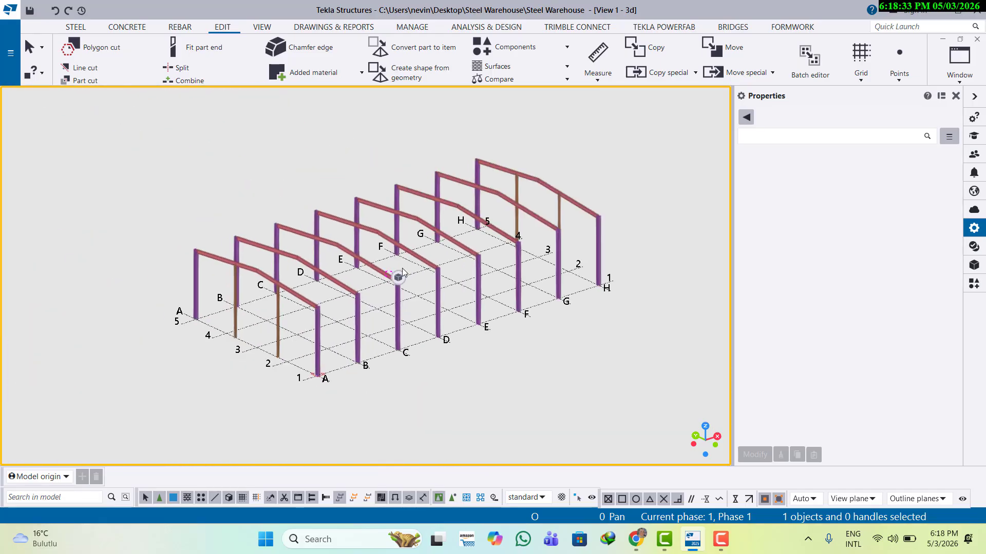
scroll(405, 293, "up", 2)
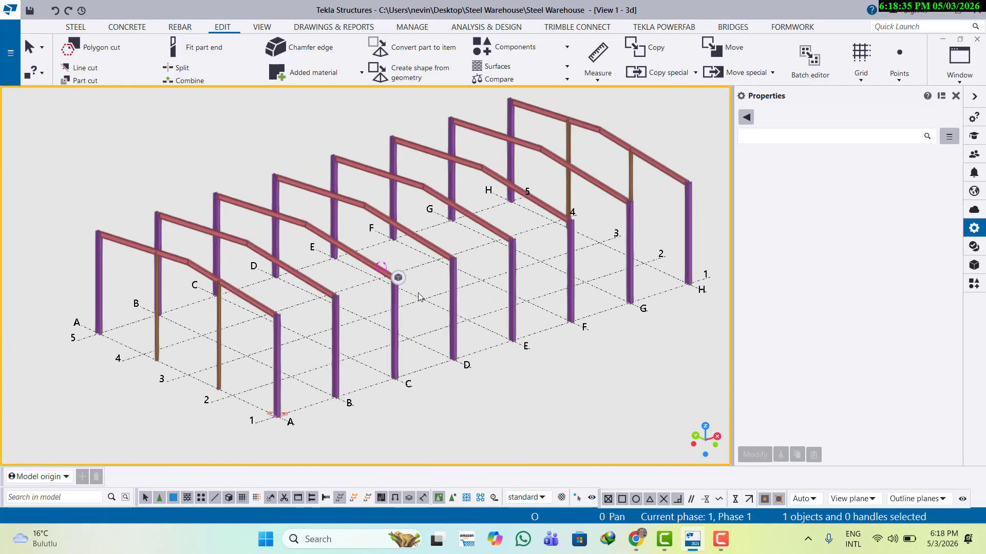